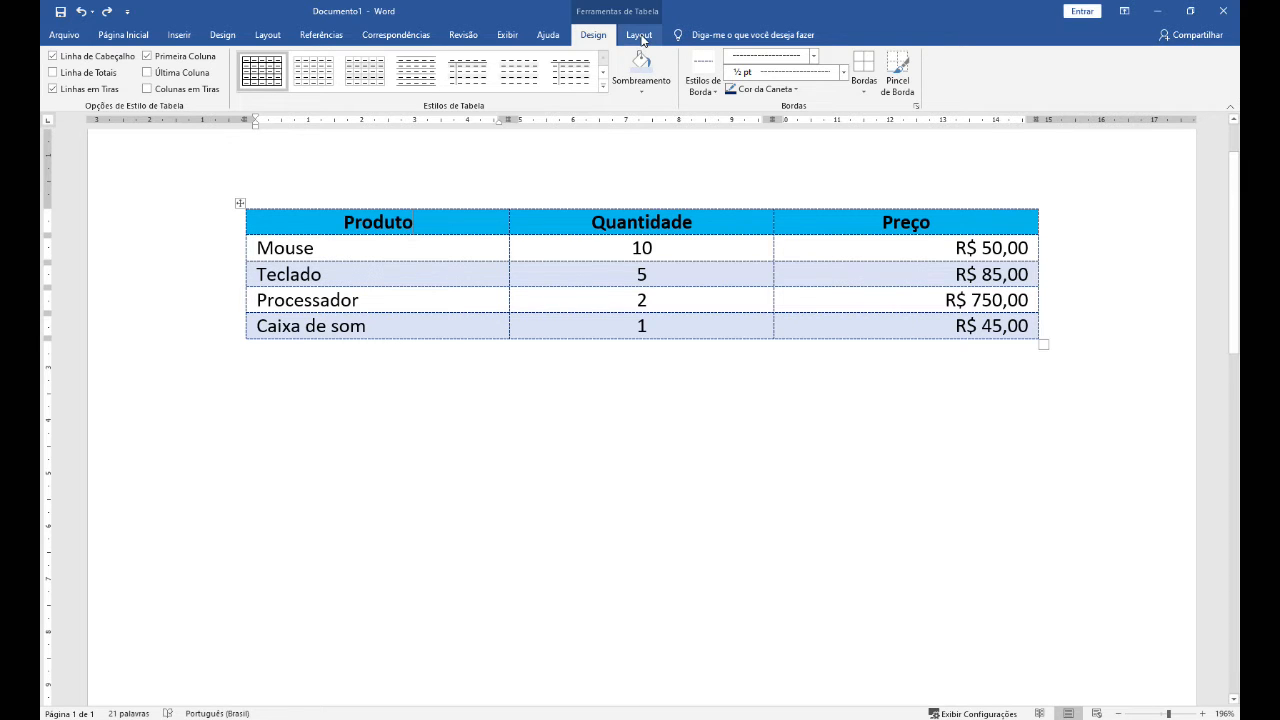
Insert an empty row directly below the Teclado row in the product table.
{"action": "left_click", "coordinate": [640, 35]}
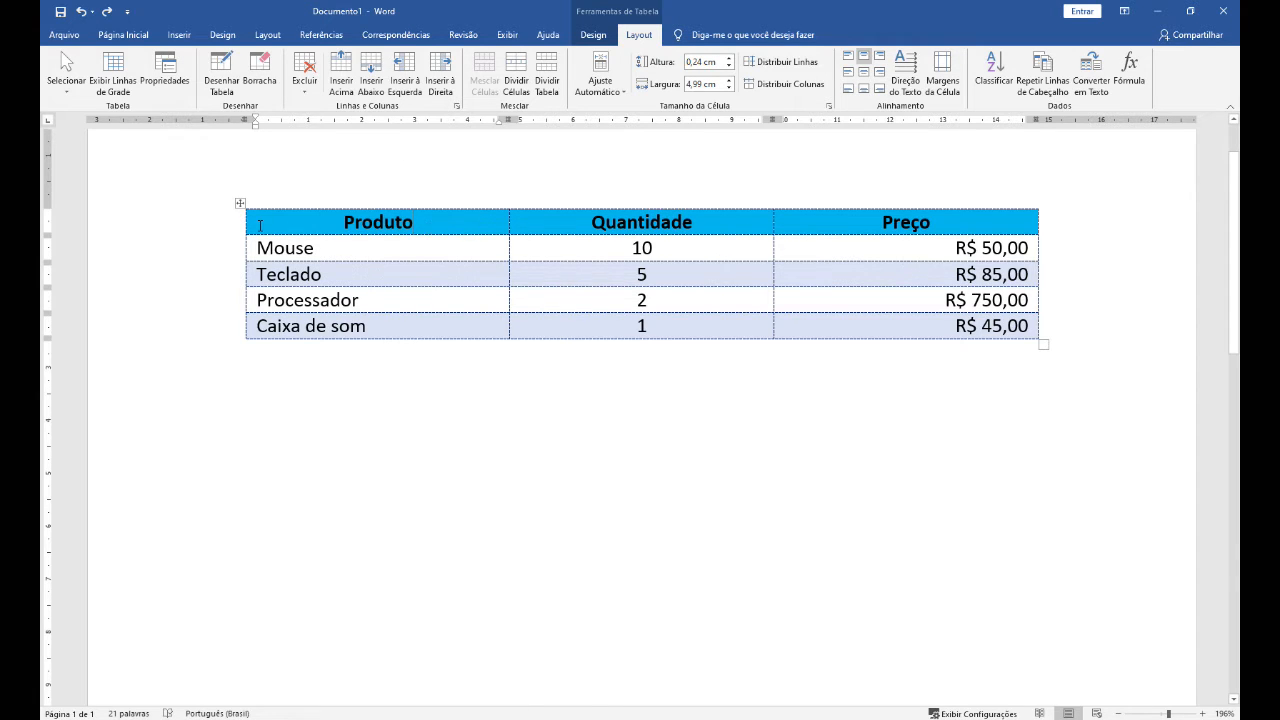
{"action": "mouse_move", "coordinate": [242, 238]}
{"action": "mouse_move", "coordinate": [511, 205]}
{"action": "left_click", "coordinate": [566, 277]}
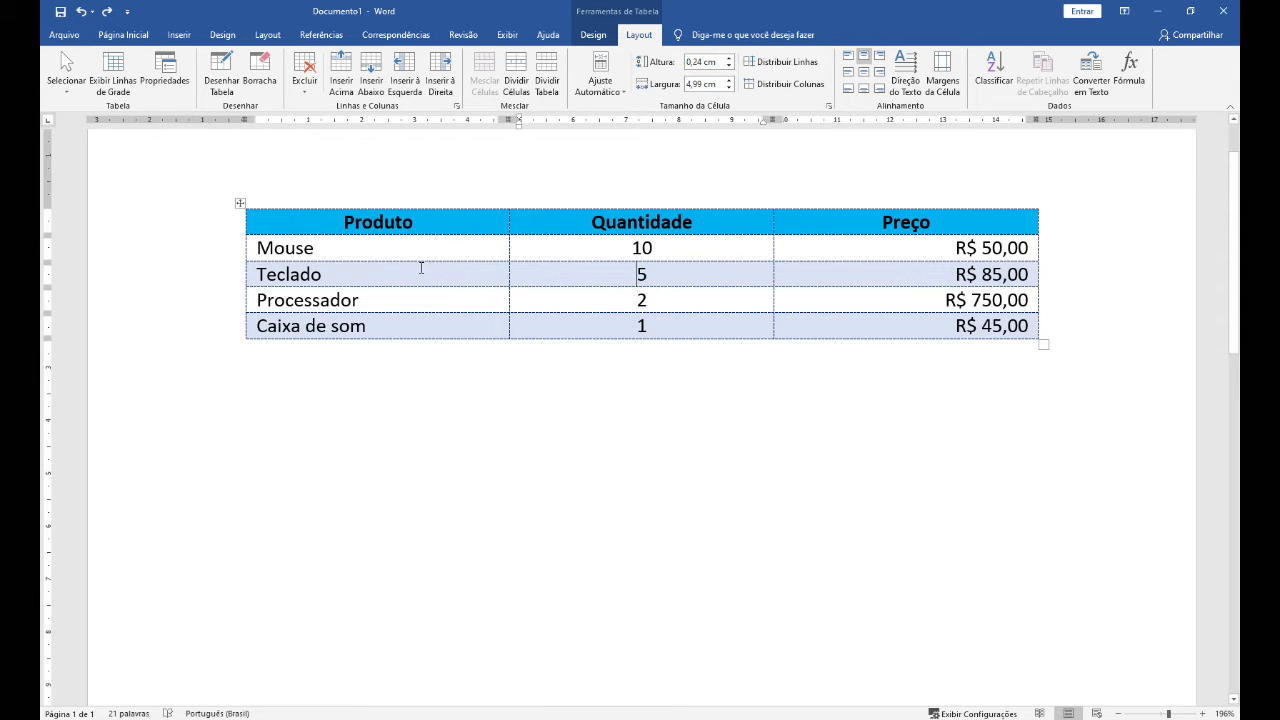
{"action": "left_click", "coordinate": [361, 273]}
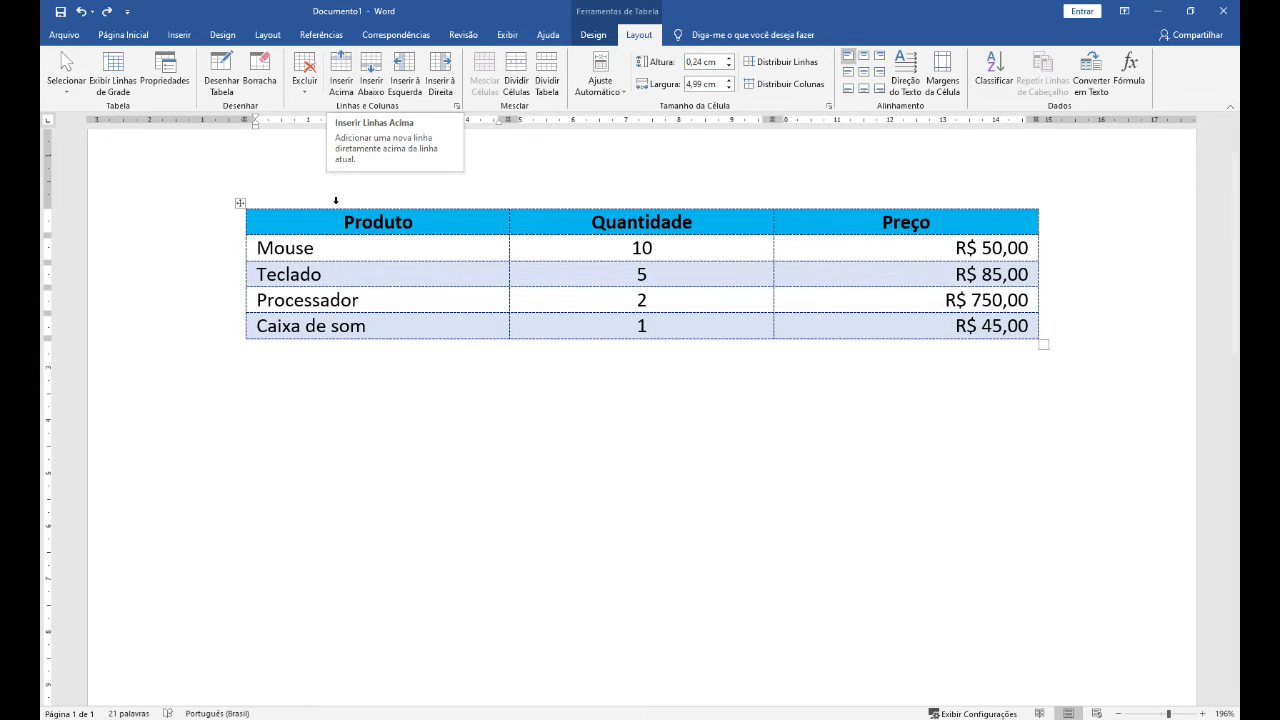
{"action": "left_click_drag", "start_coordinate": [340, 274], "coordinate": [257, 274]}
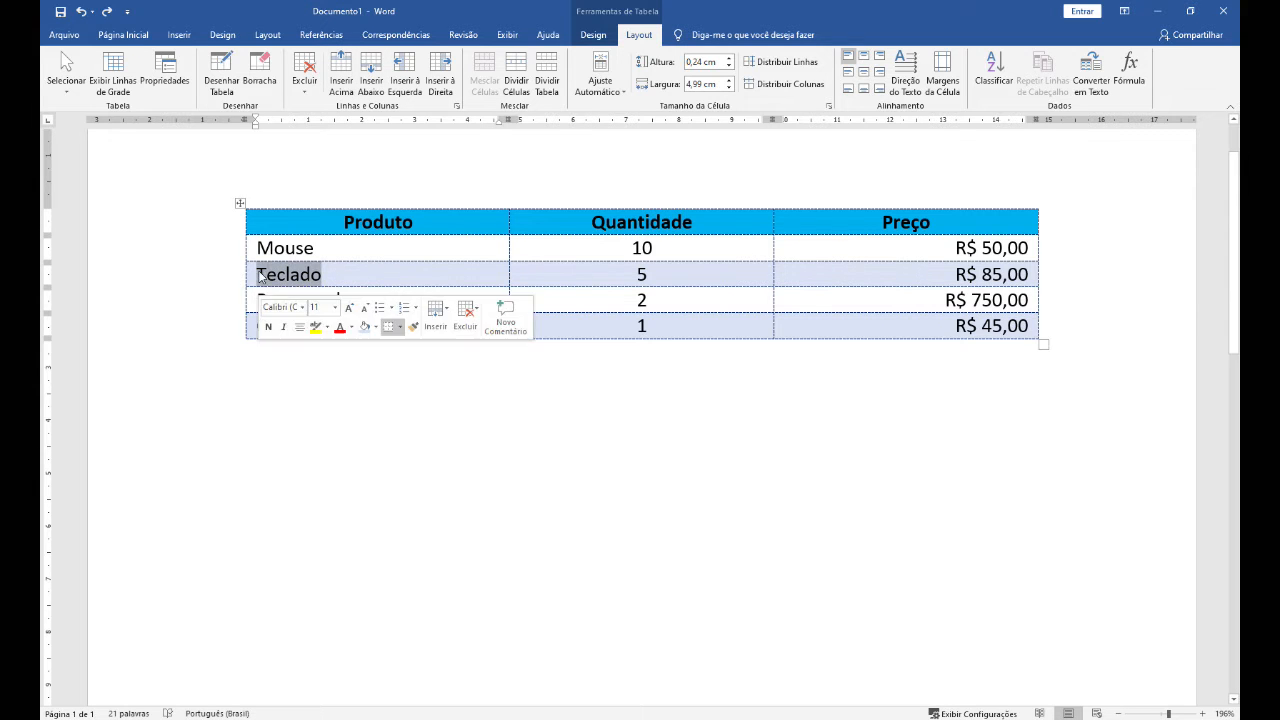
{"action": "left_click", "coordinate": [372, 76]}
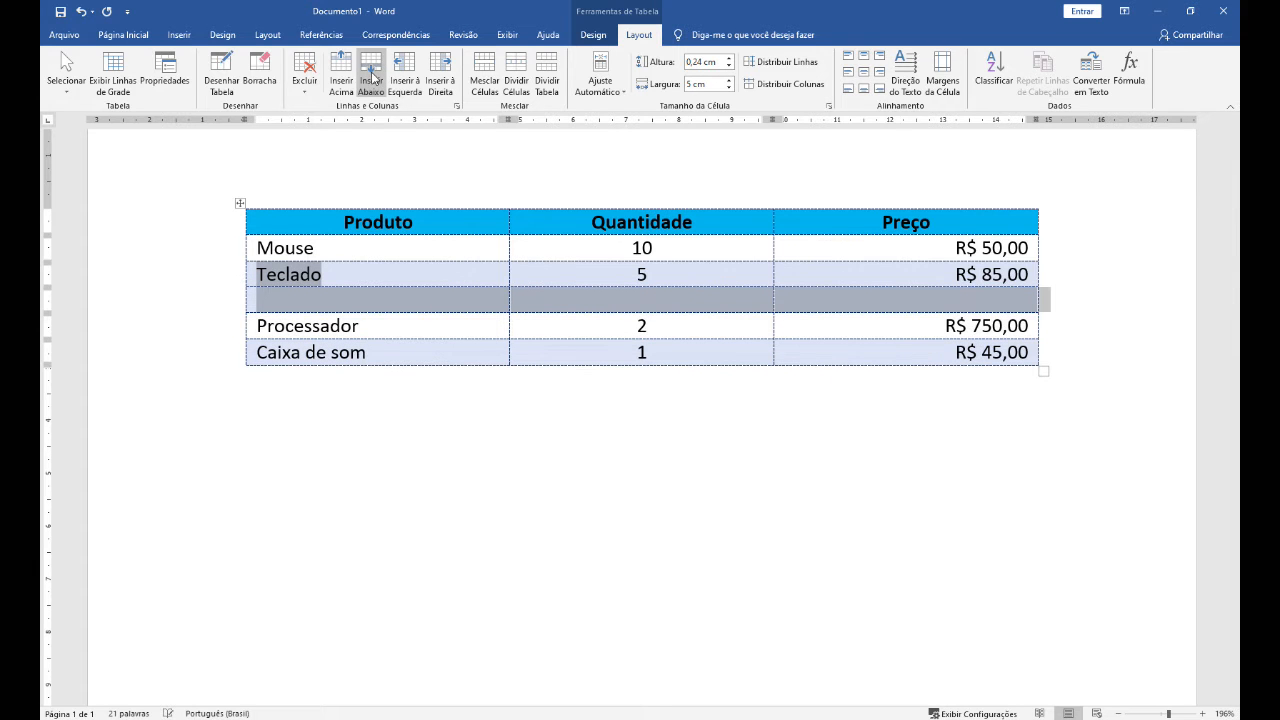
Insert another empty row directly above the Teclado row and undo both row insertions.
{"action": "left_click", "coordinate": [333, 297]}
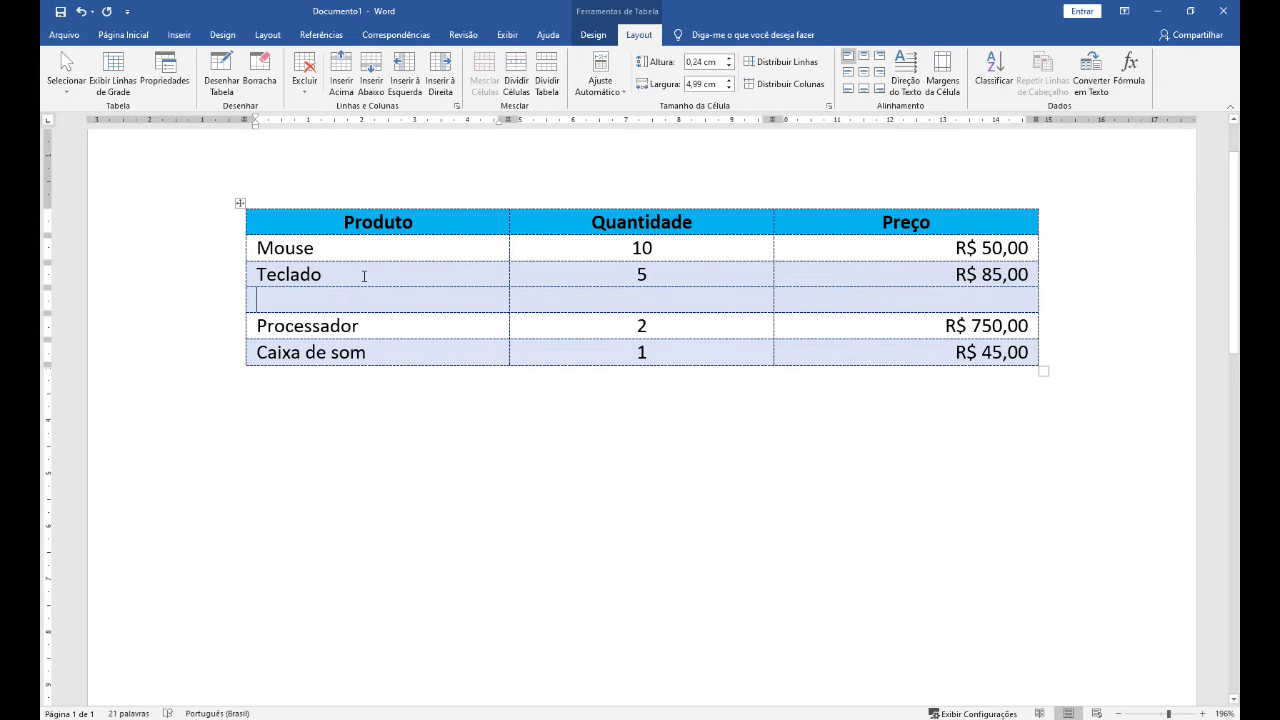
{"action": "left_click", "coordinate": [329, 270]}
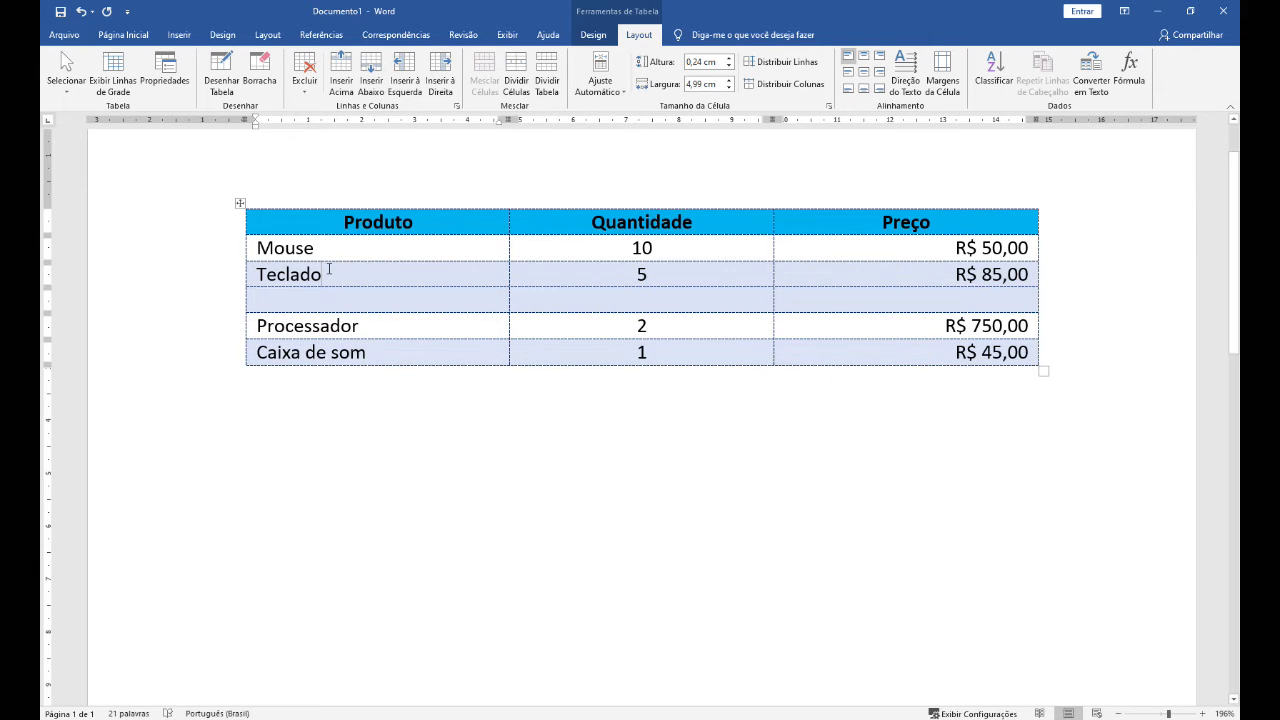
{"action": "left_click", "coordinate": [341, 76]}
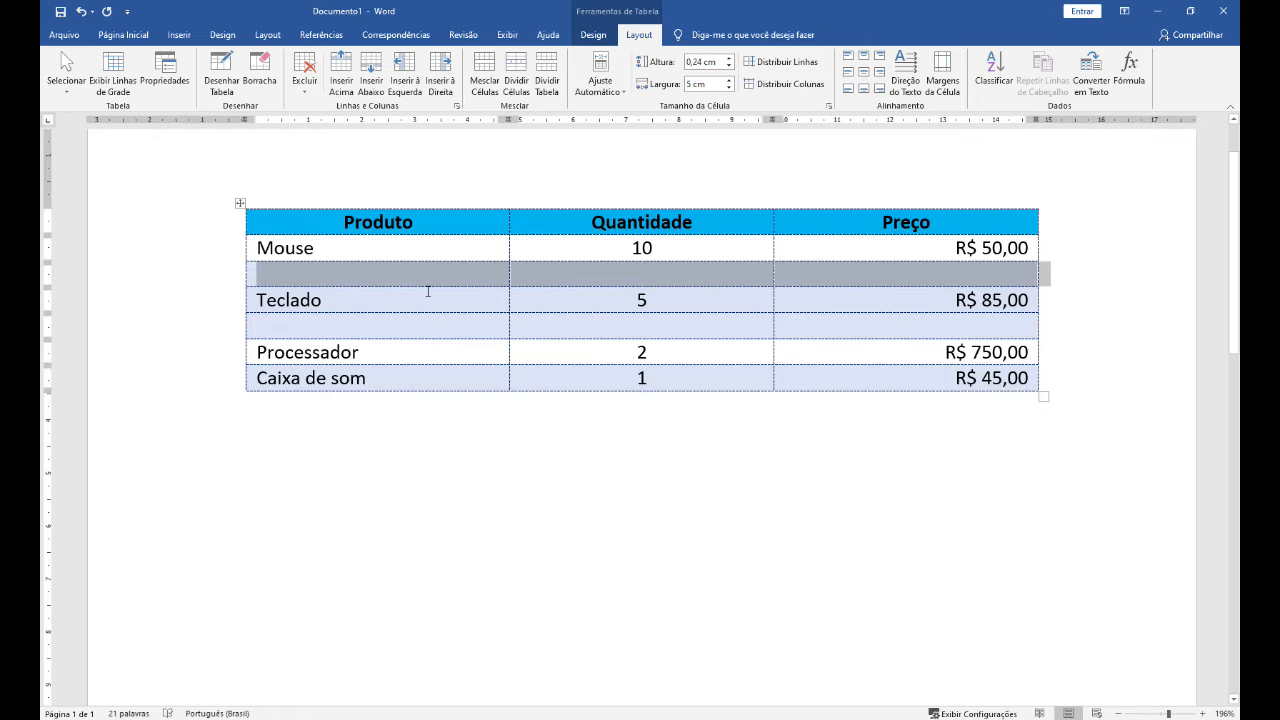
{"action": "key", "text": "ctrl+z"}
{"action": "key", "text": "ctrl+z"}
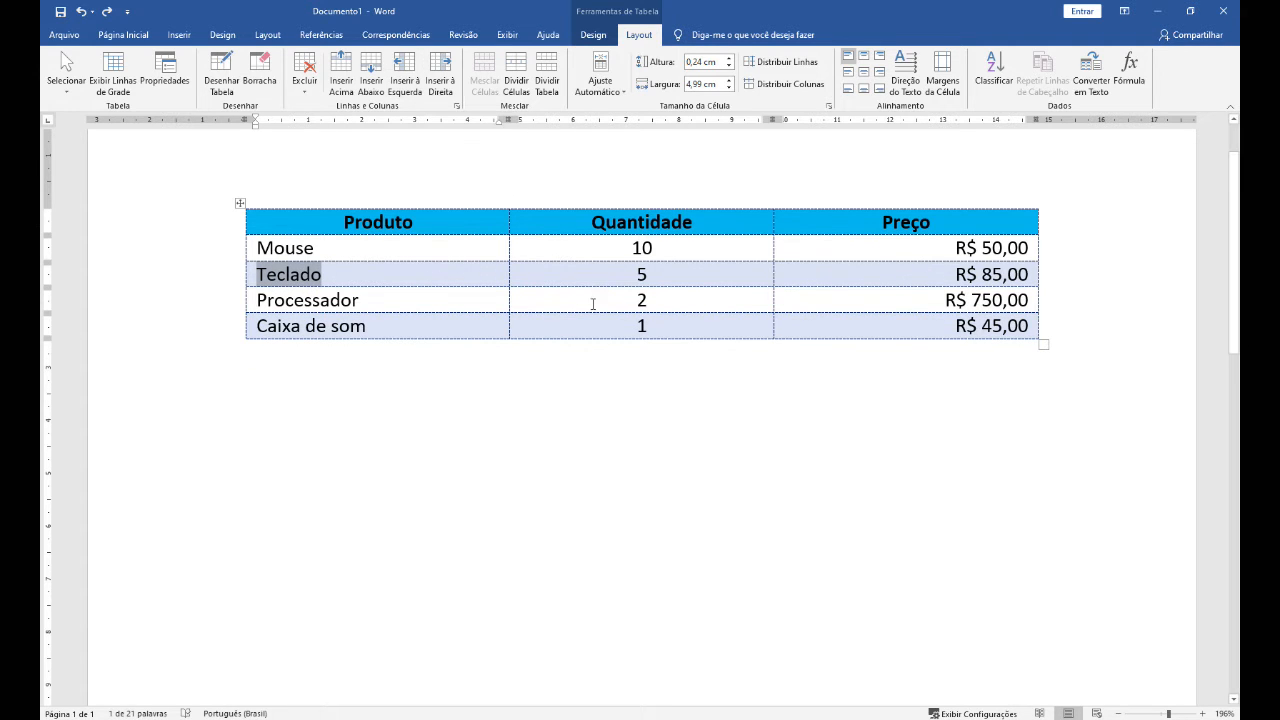
Insert an empty column between the Produto and Quantidade columns.
{"action": "left_click_drag", "start_coordinate": [631, 274], "coordinate": [666, 274]}
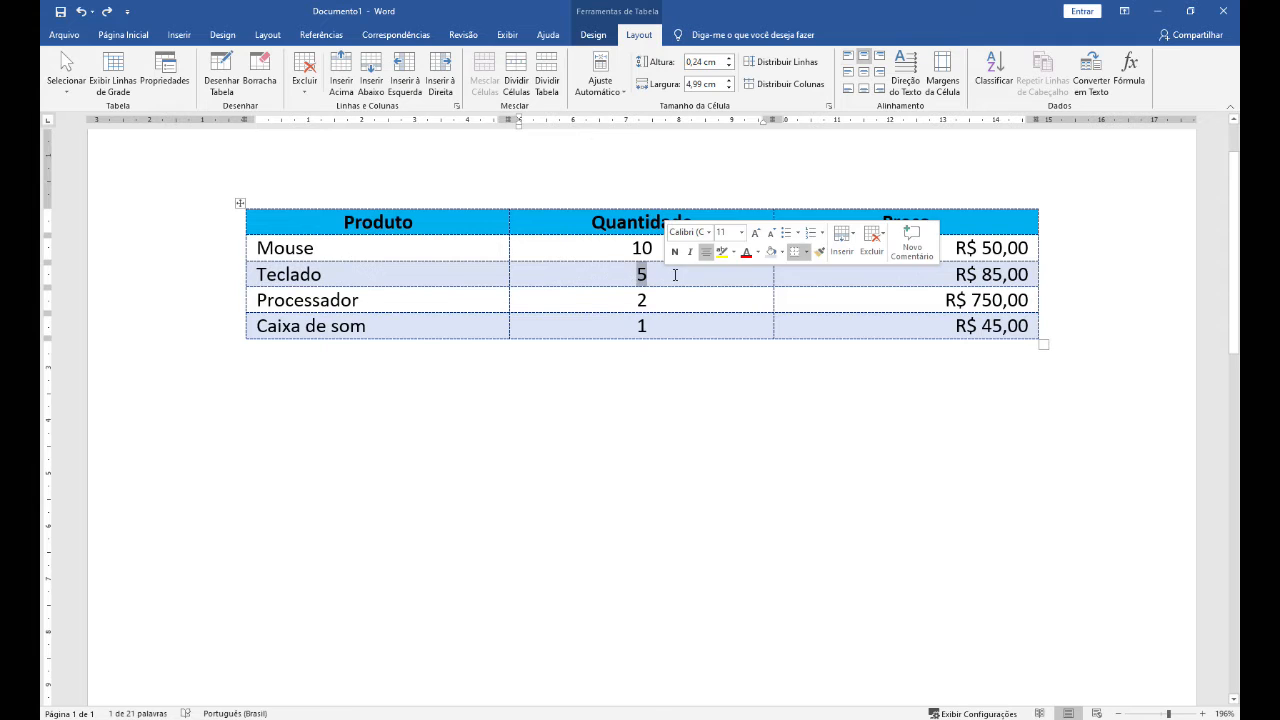
{"action": "left_click", "coordinate": [632, 275]}
{"action": "left_click_drag", "start_coordinate": [632, 275], "coordinate": [664, 276]}
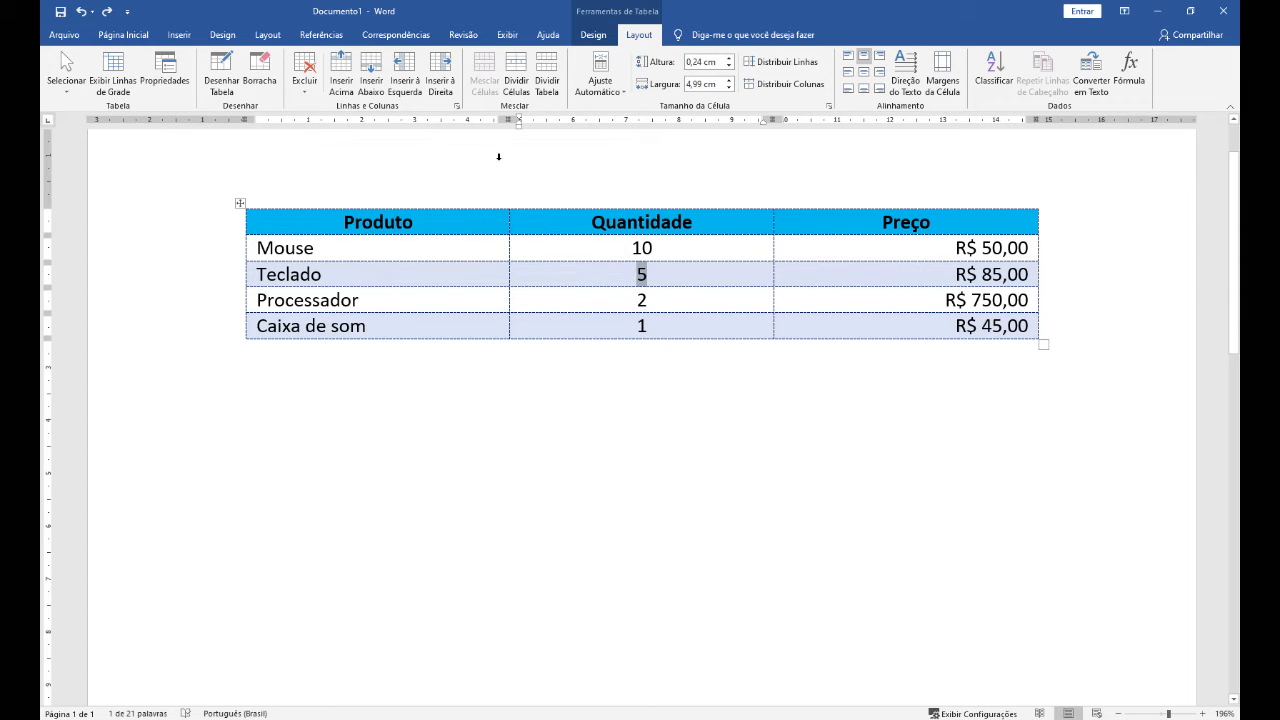
{"action": "left_click", "coordinate": [642, 277]}
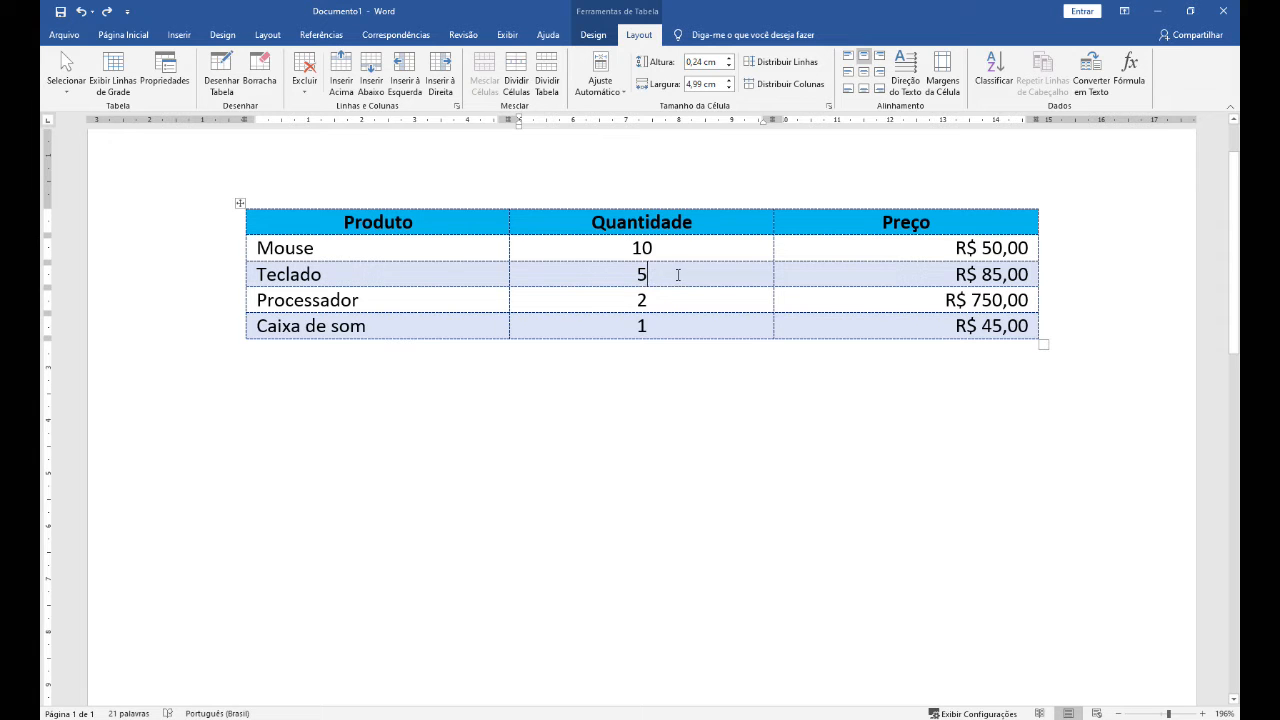
{"action": "left_click", "coordinate": [634, 274]}
{"action": "left_click", "coordinate": [408, 80]}
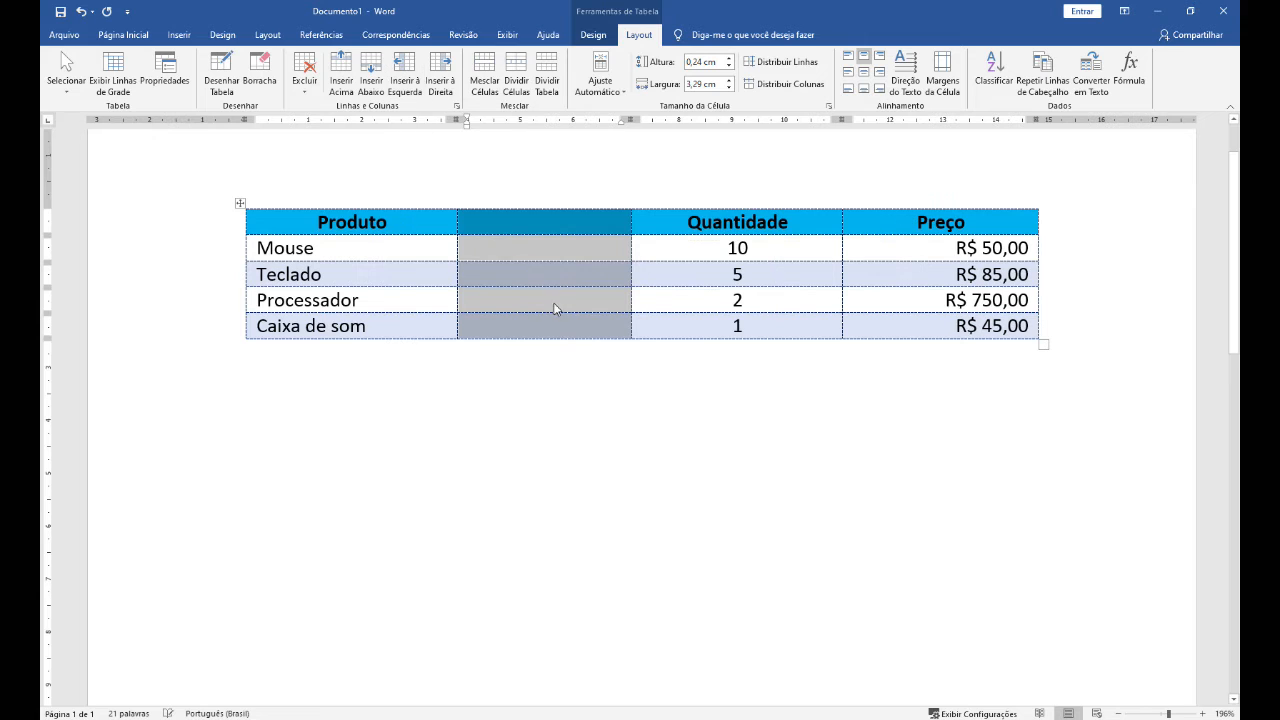
Insert an empty column between Quantidade and Preço and undo both column insertions.
{"action": "left_click", "coordinate": [733, 277]}
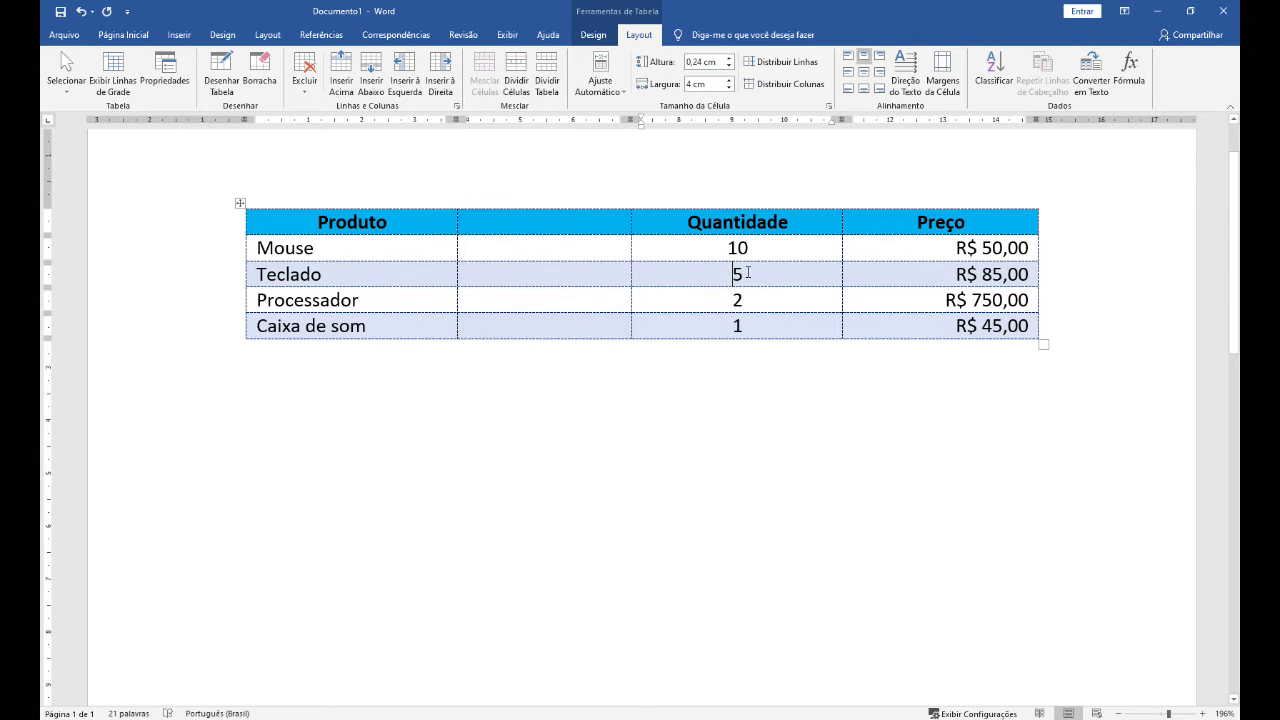
{"action": "left_click", "coordinate": [441, 82]}
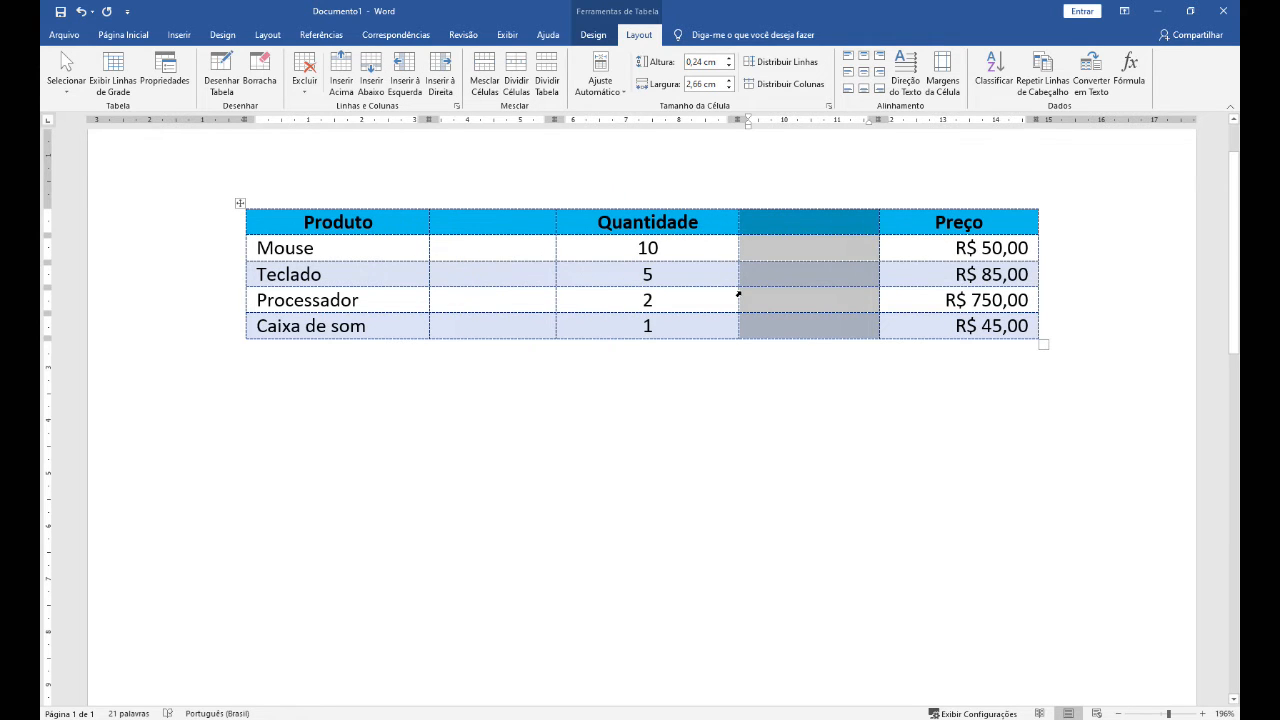
{"action": "key", "text": "ctrl+z"}
{"action": "key", "text": "ctrl+z"}
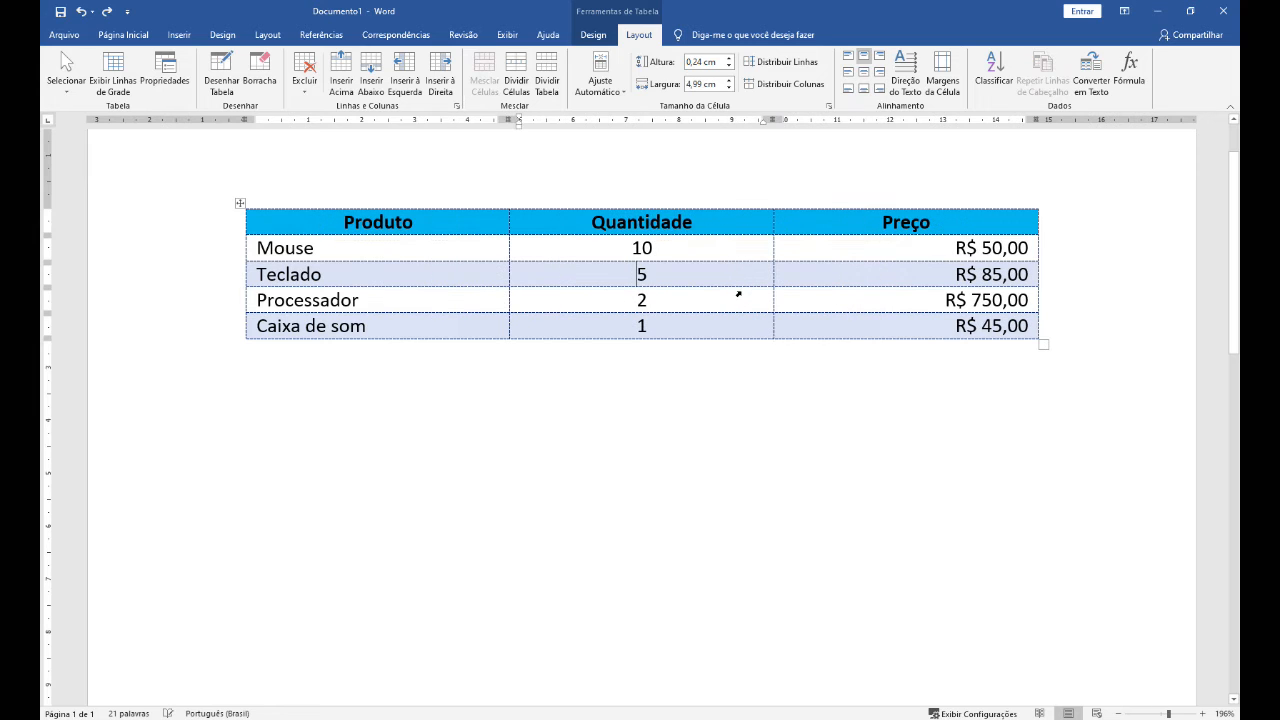
Insert a row above the header row and enter "Tabela de informática" in its first cell.
{"action": "left_click", "coordinate": [445, 227]}
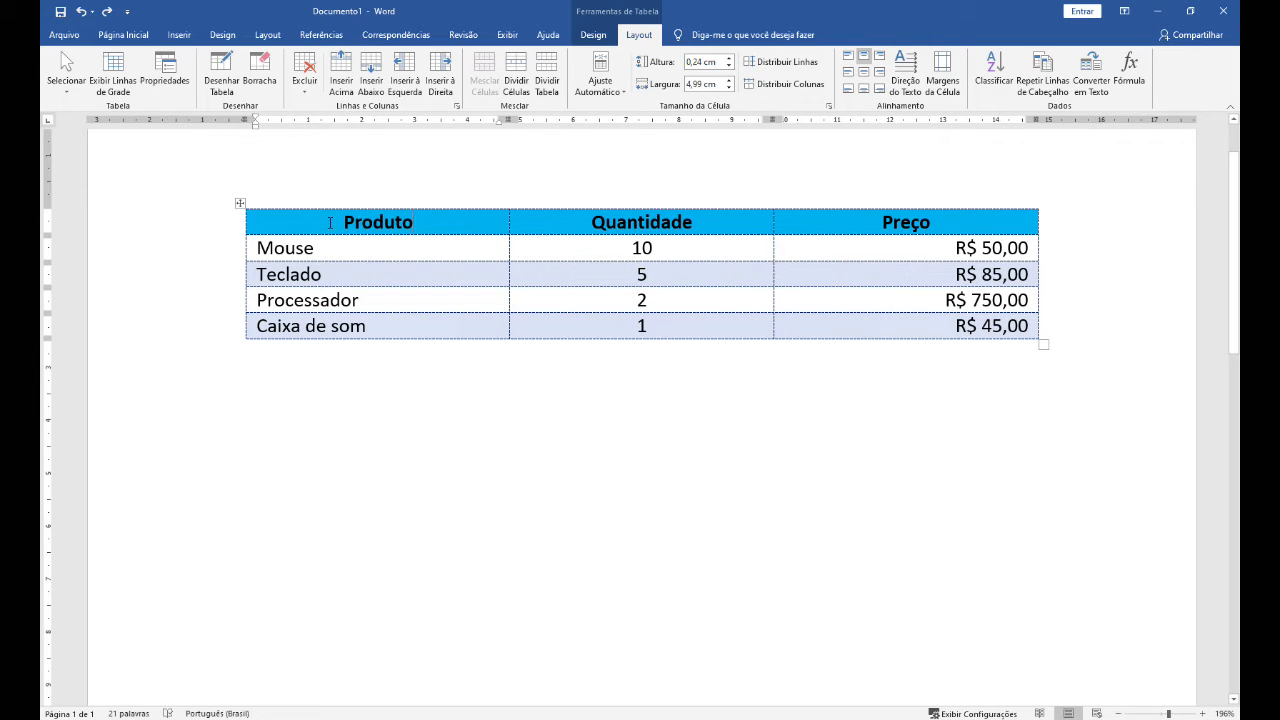
{"action": "left_click", "coordinate": [342, 84]}
{"action": "left_click", "coordinate": [428, 225]}
{"action": "type", "text": "Tablea"}
{"action": "key", "text": "BackSpace"}
{"action": "key", "text": "BackSpace"}
{"action": "type", "text": "ela de informática"}
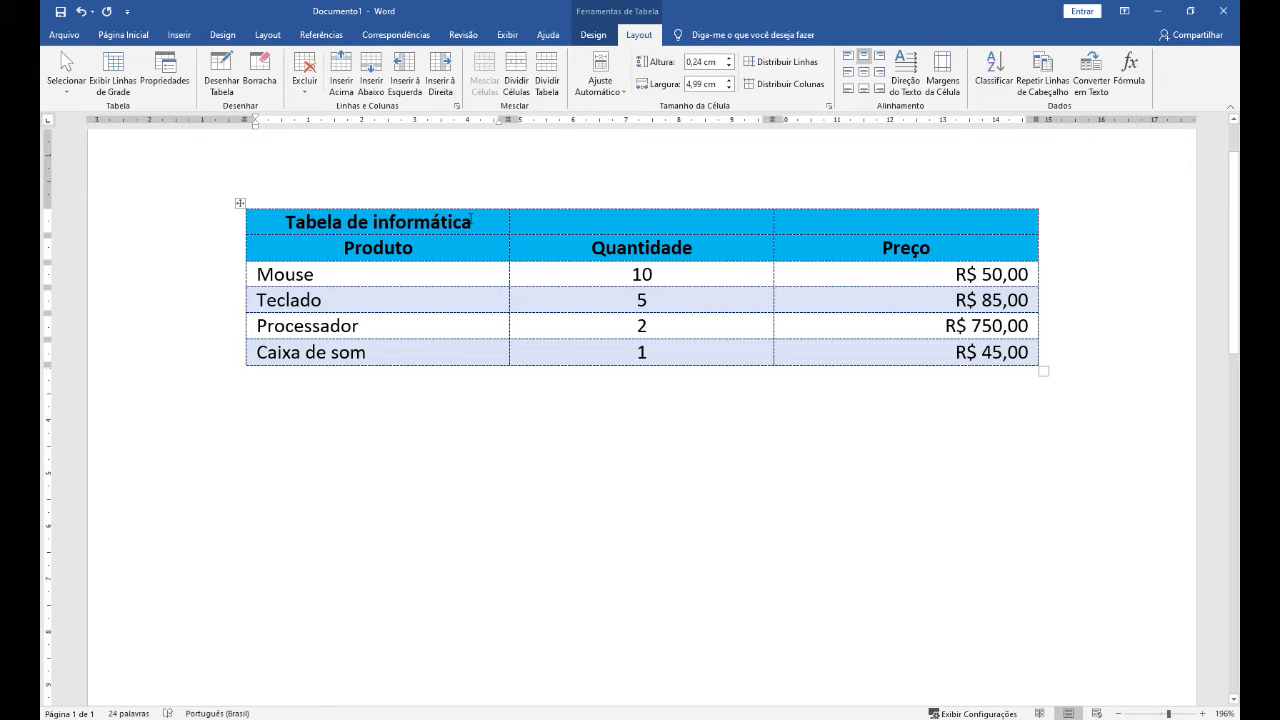
Merge the three cells of the title row into a single cell spanning the table.
{"action": "left_click_drag", "start_coordinate": [267, 221], "coordinate": [800, 225]}
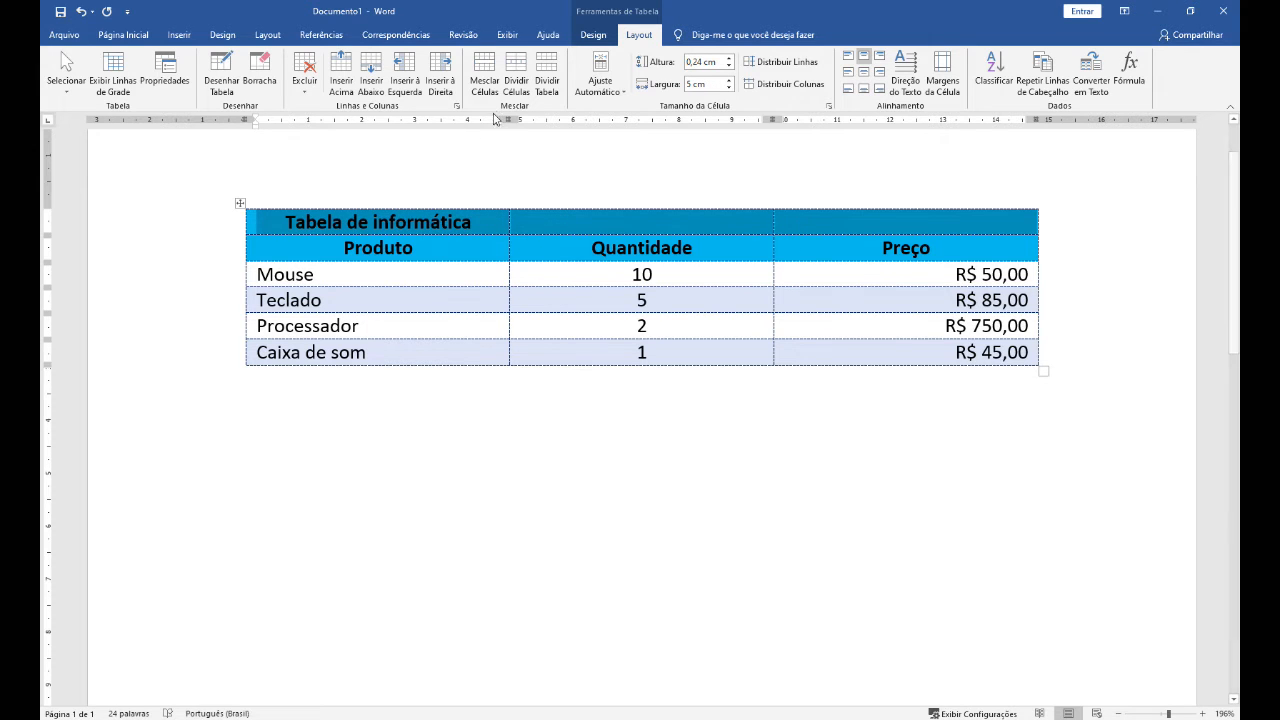
{"action": "left_click", "coordinate": [487, 82]}
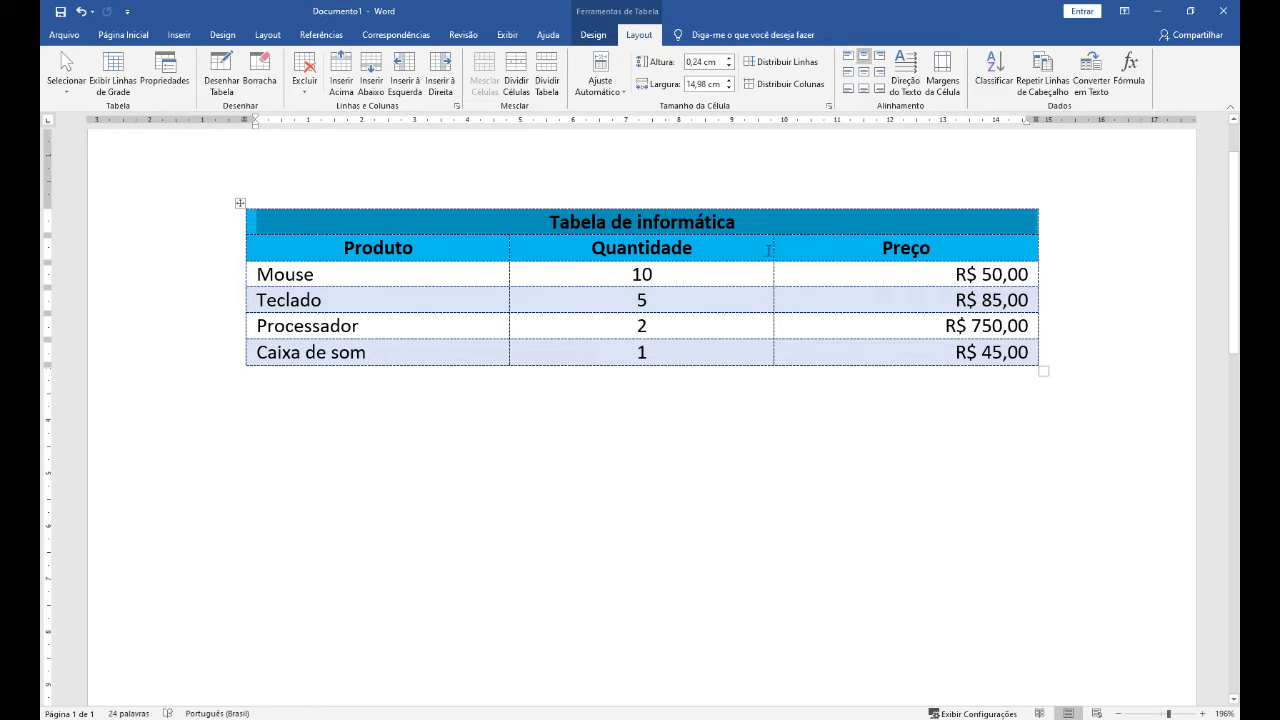
{"action": "left_click", "coordinate": [299, 221]}
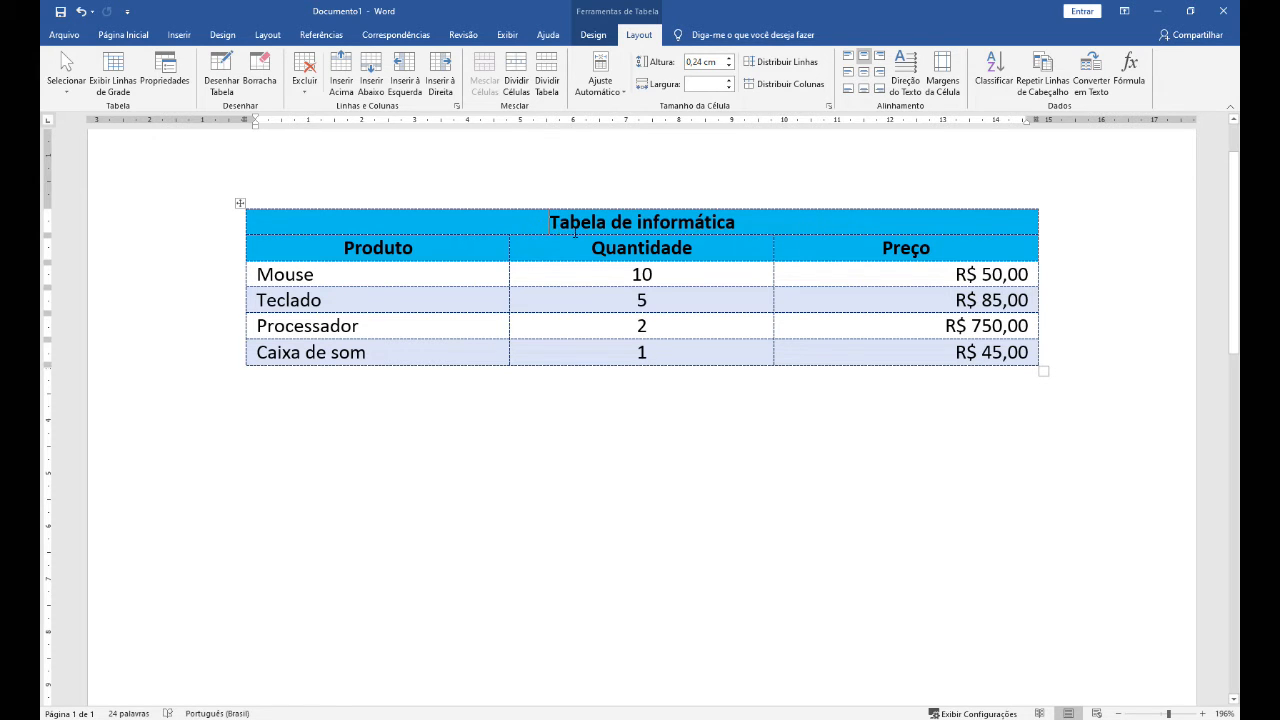
Split the merged "Tabela de informática" cell into three columns and one row.
{"action": "left_click_drag", "start_coordinate": [467, 219], "coordinate": [752, 221]}
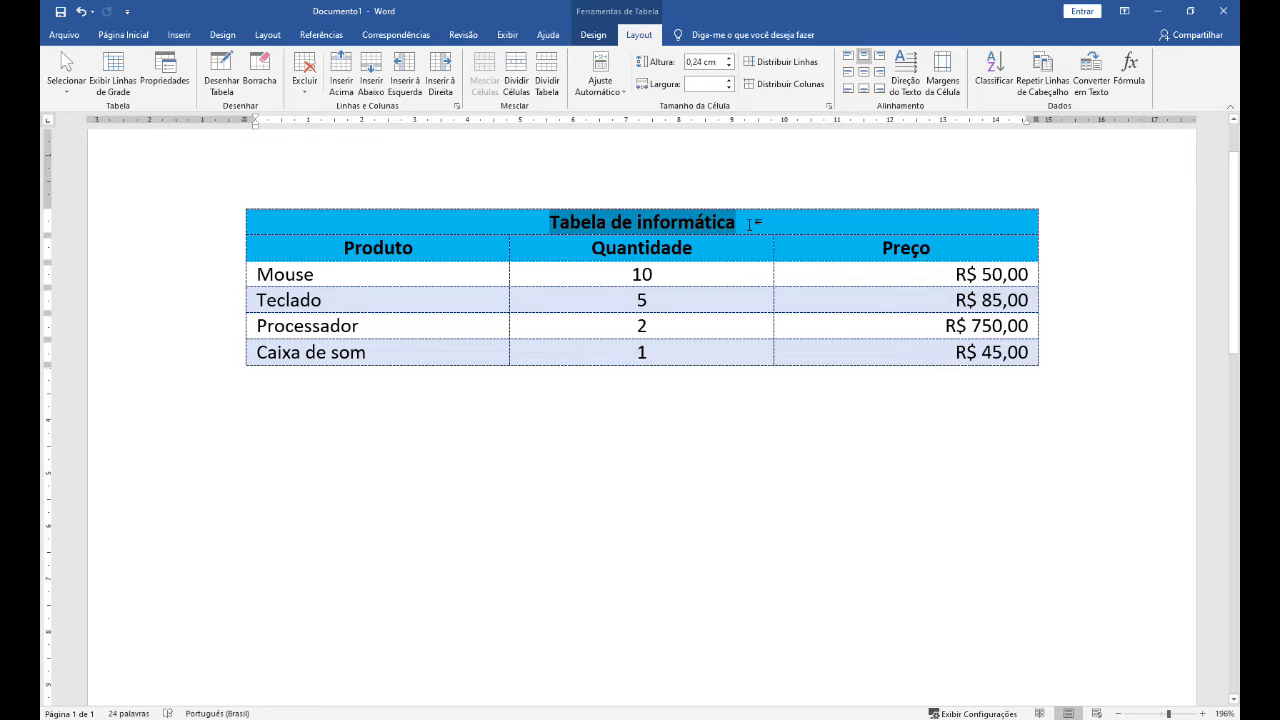
{"action": "left_click", "coordinate": [520, 74]}
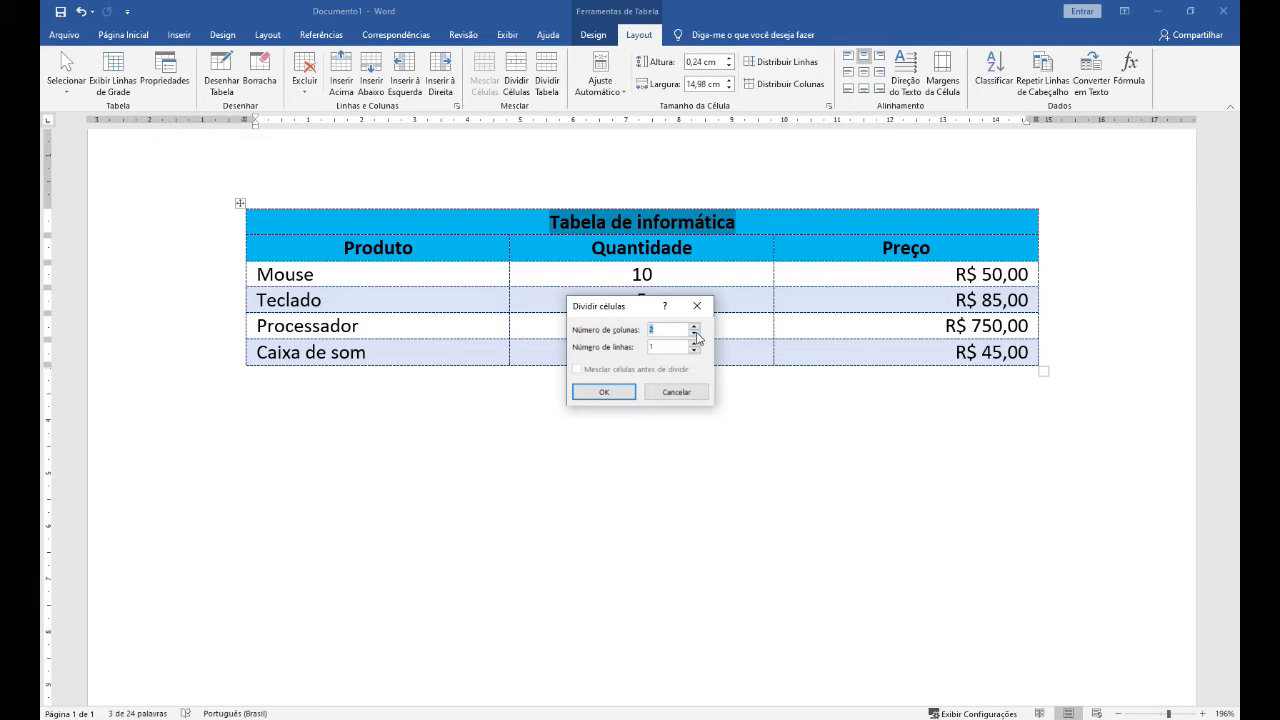
{"action": "left_click", "coordinate": [614, 391]}
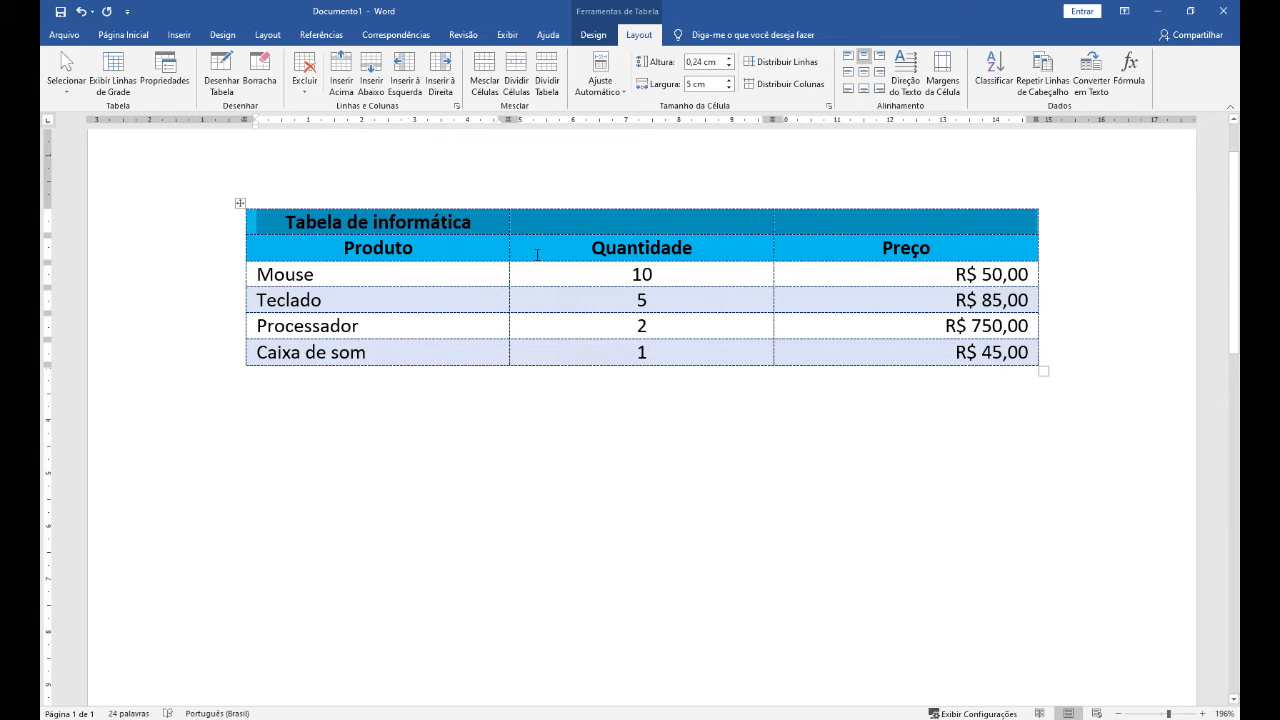
Merge the split title-row cells back into one cell across the table.
{"action": "left_click", "coordinate": [494, 240]}
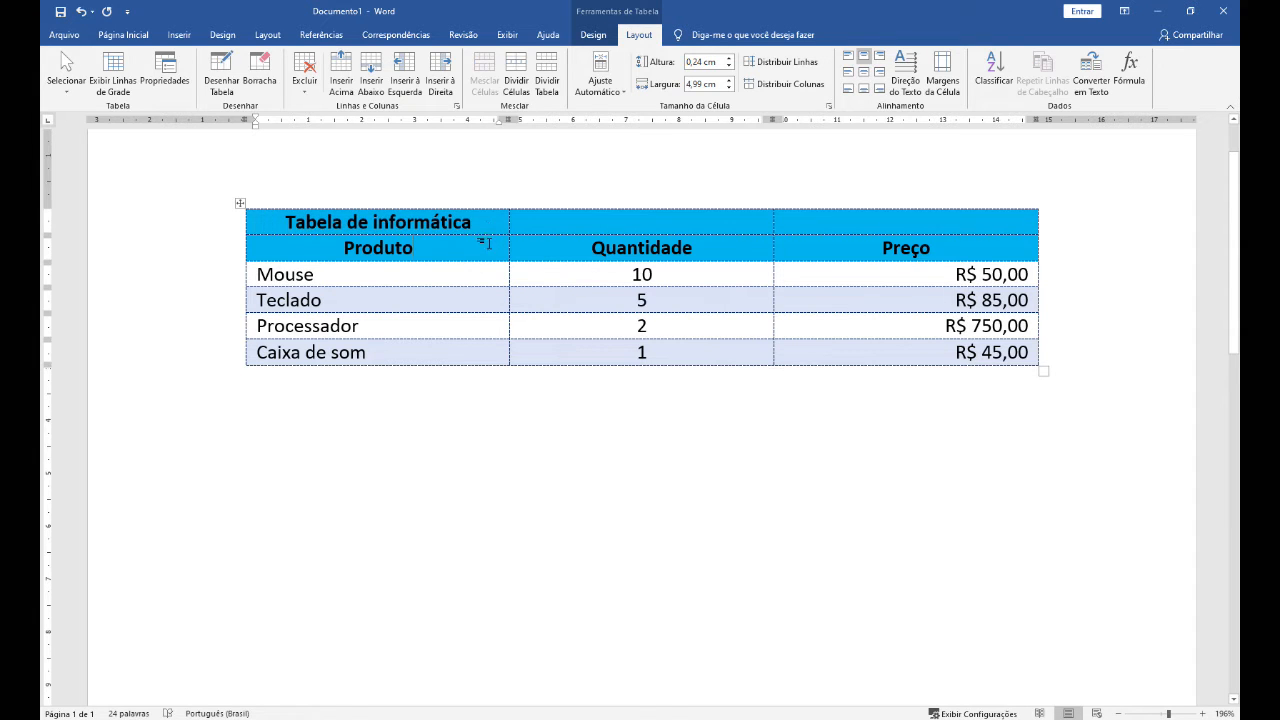
{"action": "left_click_drag", "start_coordinate": [485, 221], "coordinate": [830, 224]}
{"action": "left_click", "coordinate": [485, 68]}
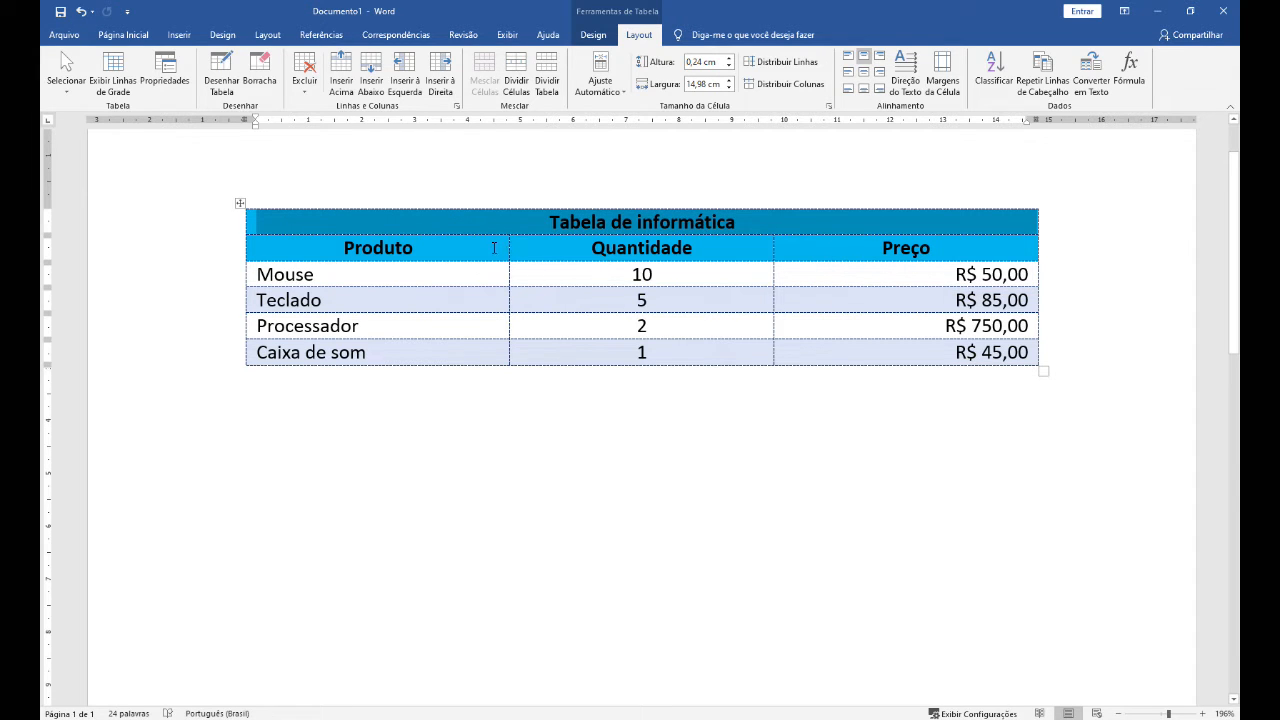
Delete the quantity cell in the Caixa de som row, shifting cells left, and undo the deletion.
{"action": "left_click", "coordinate": [312, 95]}
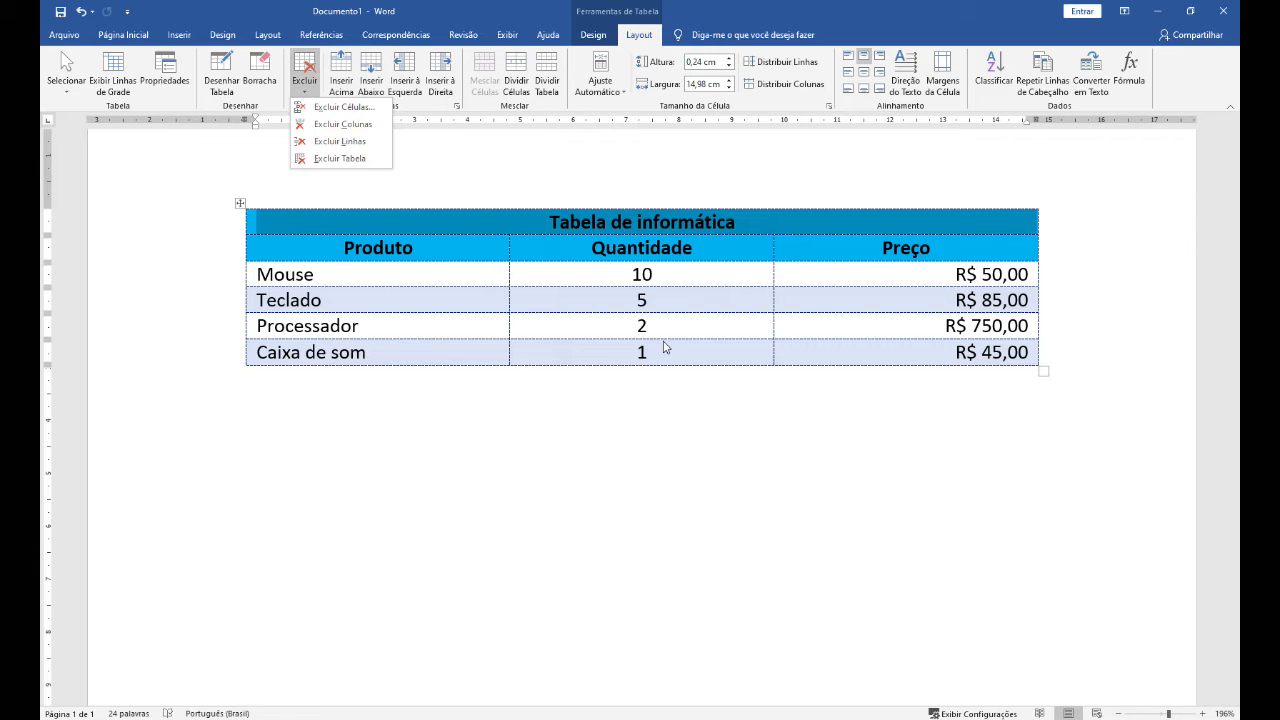
{"action": "left_click", "coordinate": [670, 326]}
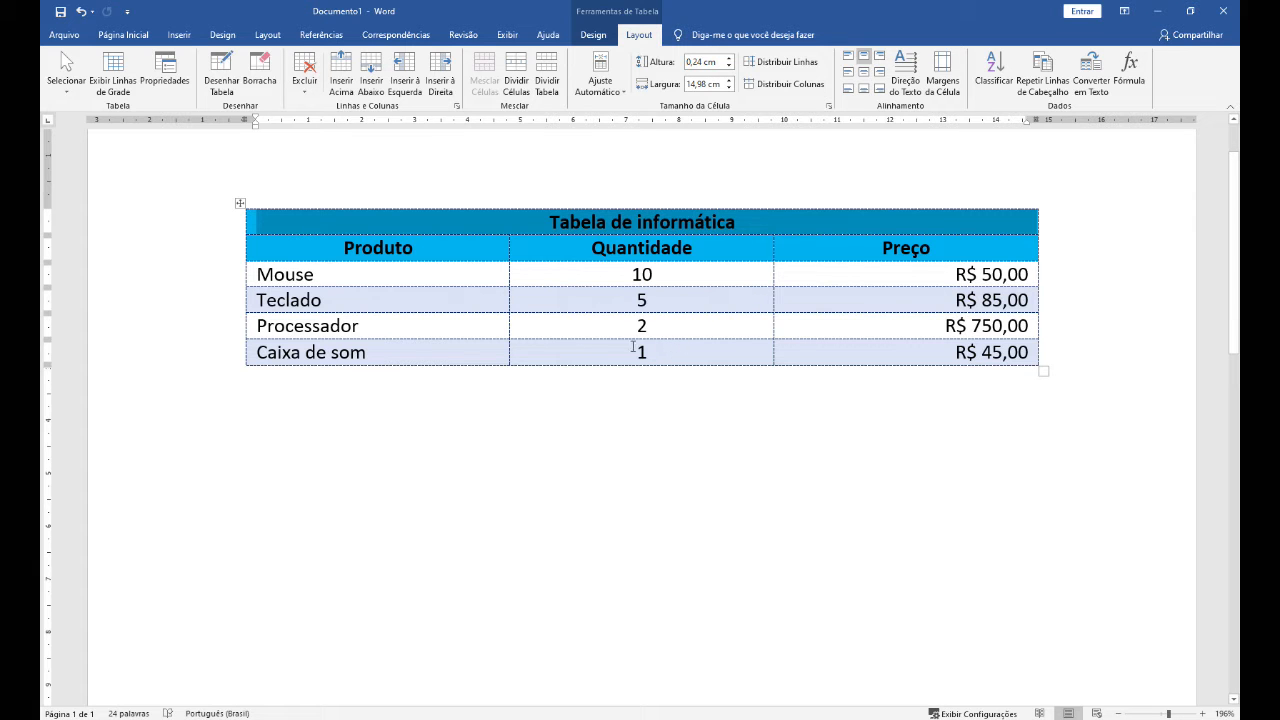
{"action": "double_click", "coordinate": [663, 357]}
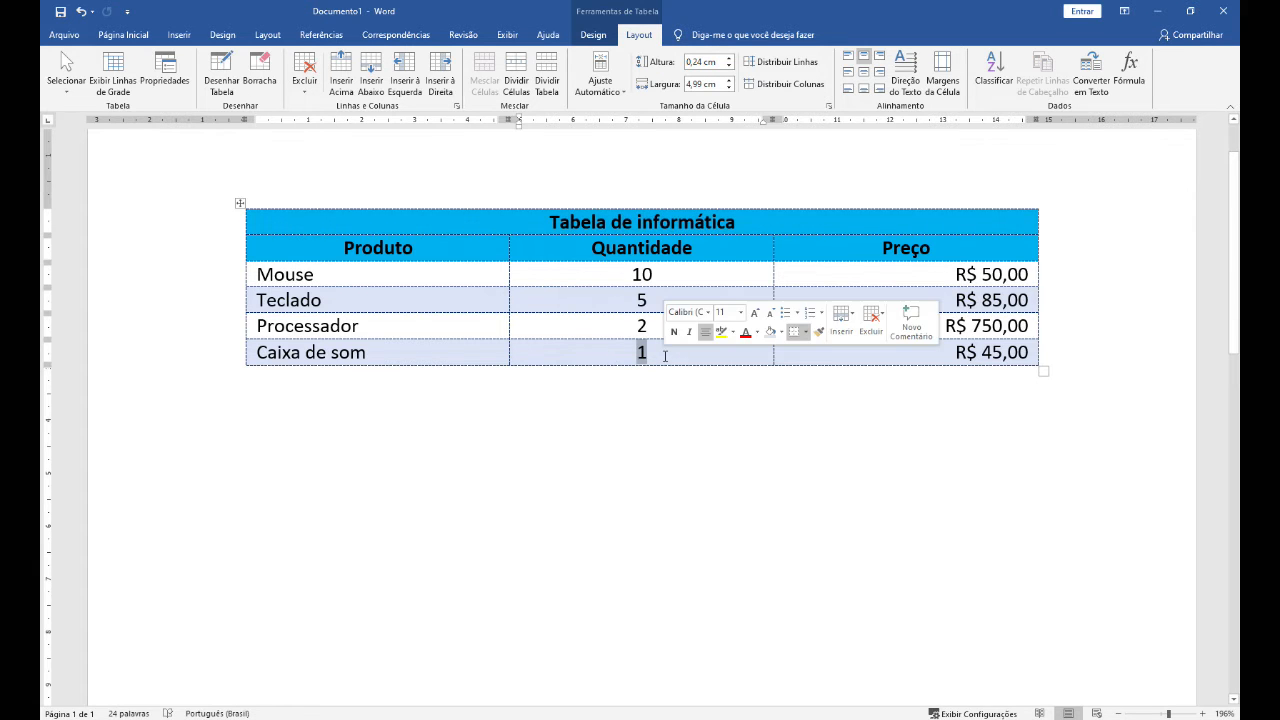
{"action": "left_click", "coordinate": [304, 78]}
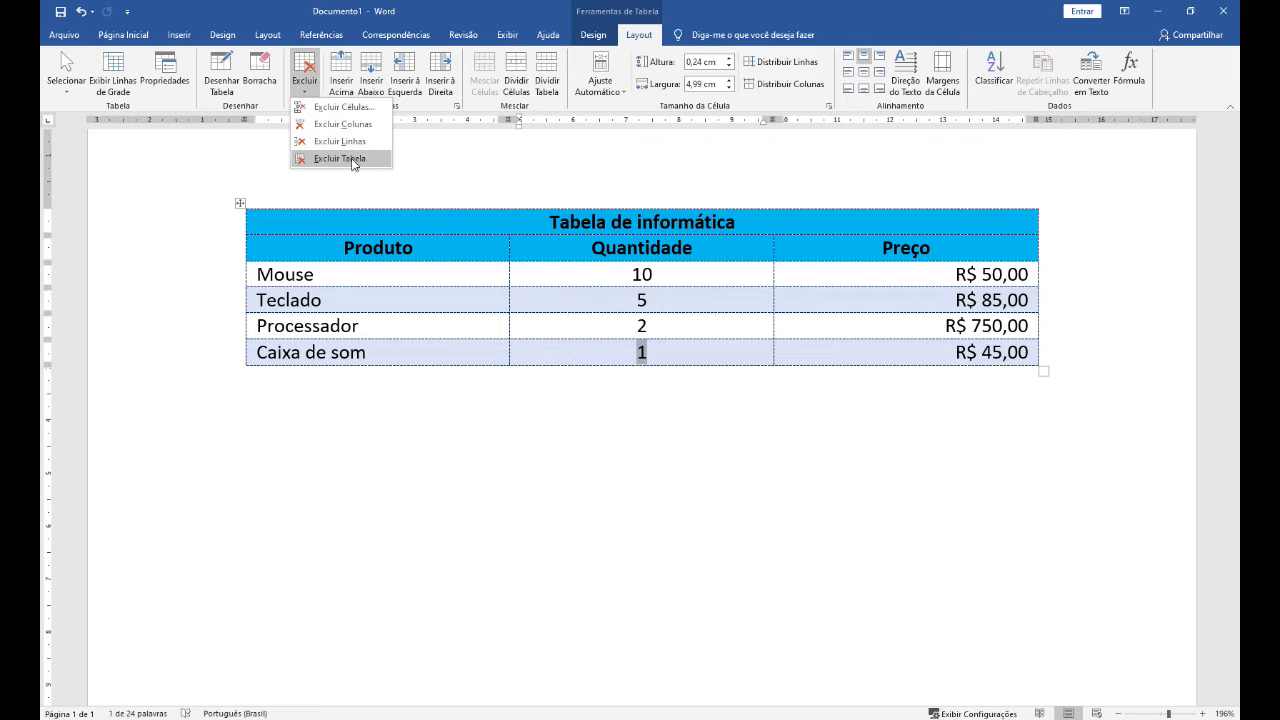
{"action": "left_click", "coordinate": [352, 109]}
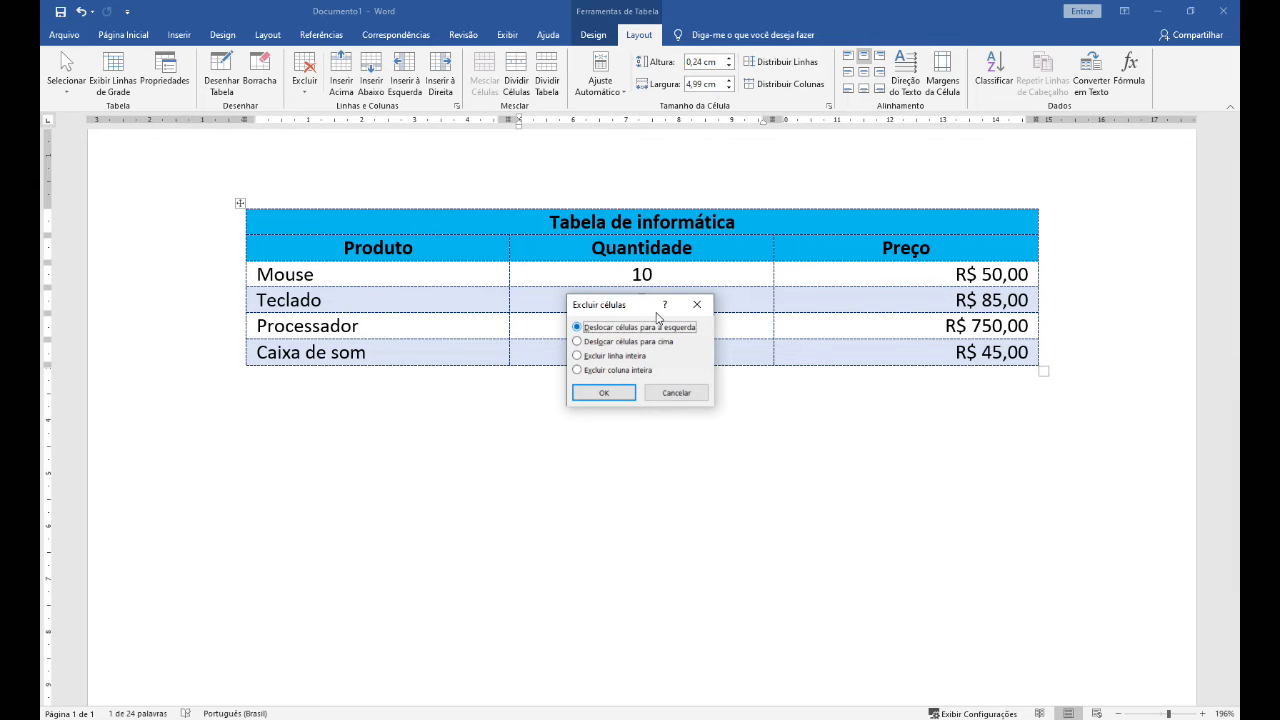
{"action": "left_click_drag", "start_coordinate": [636, 303], "coordinate": [523, 247]}
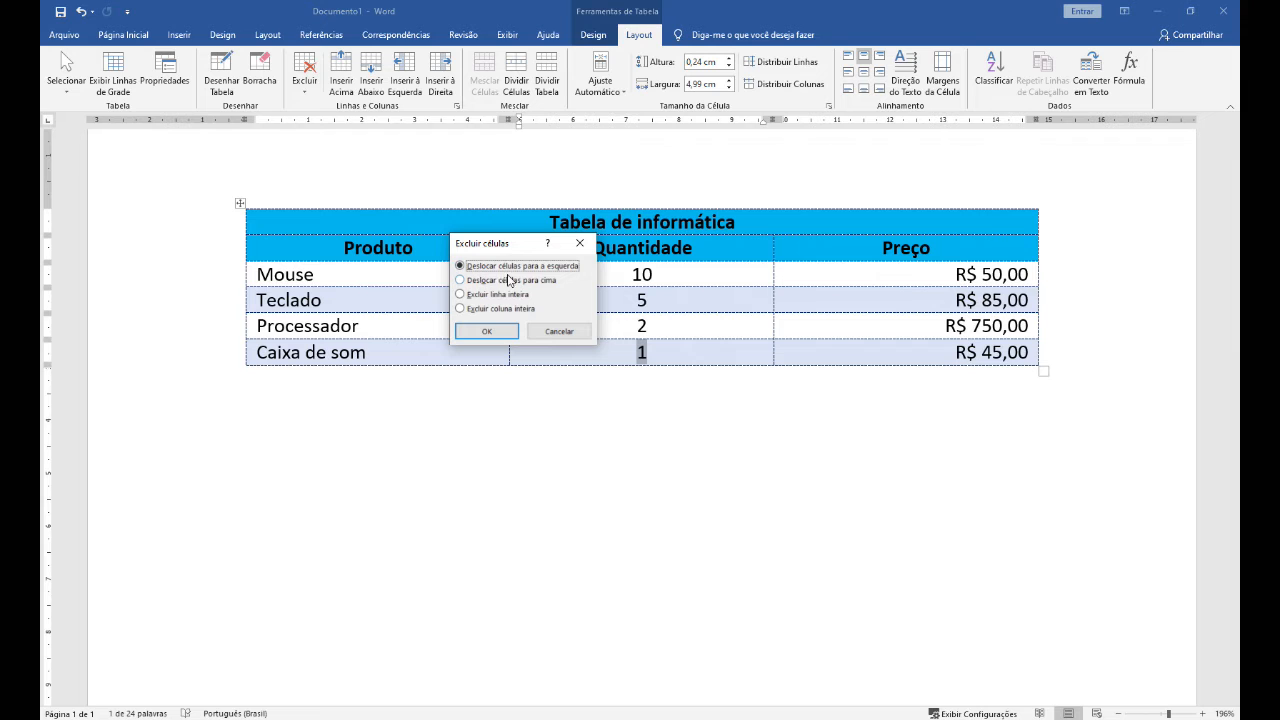
{"action": "left_click", "coordinate": [507, 338]}
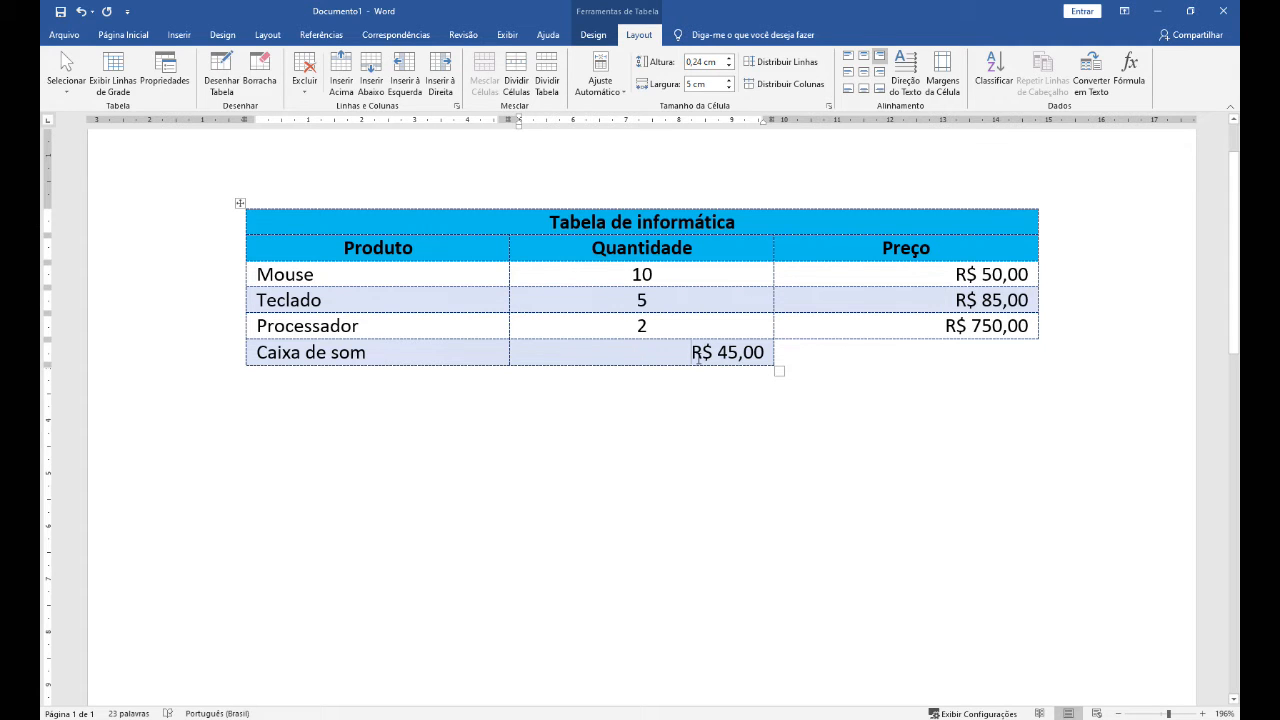
{"action": "left_click", "coordinate": [83, 14]}
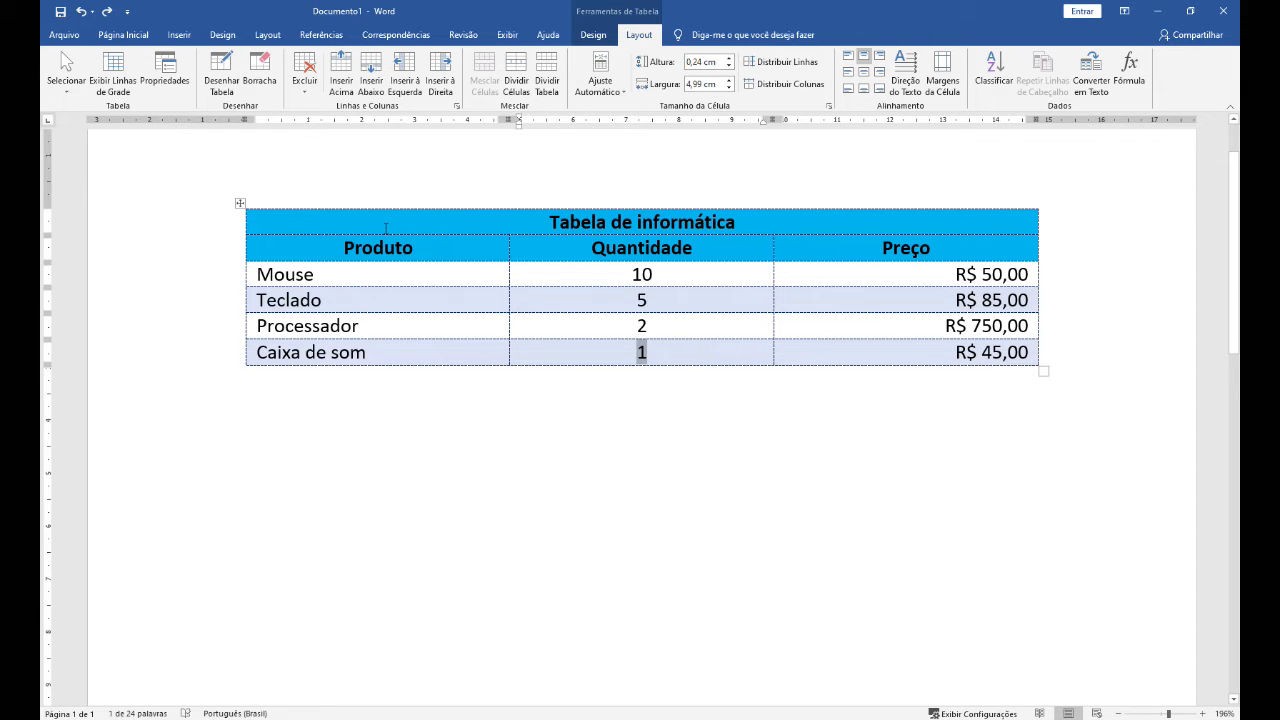
Try to delete the Preço column from the product table.
{"action": "left_click", "coordinate": [304, 76]}
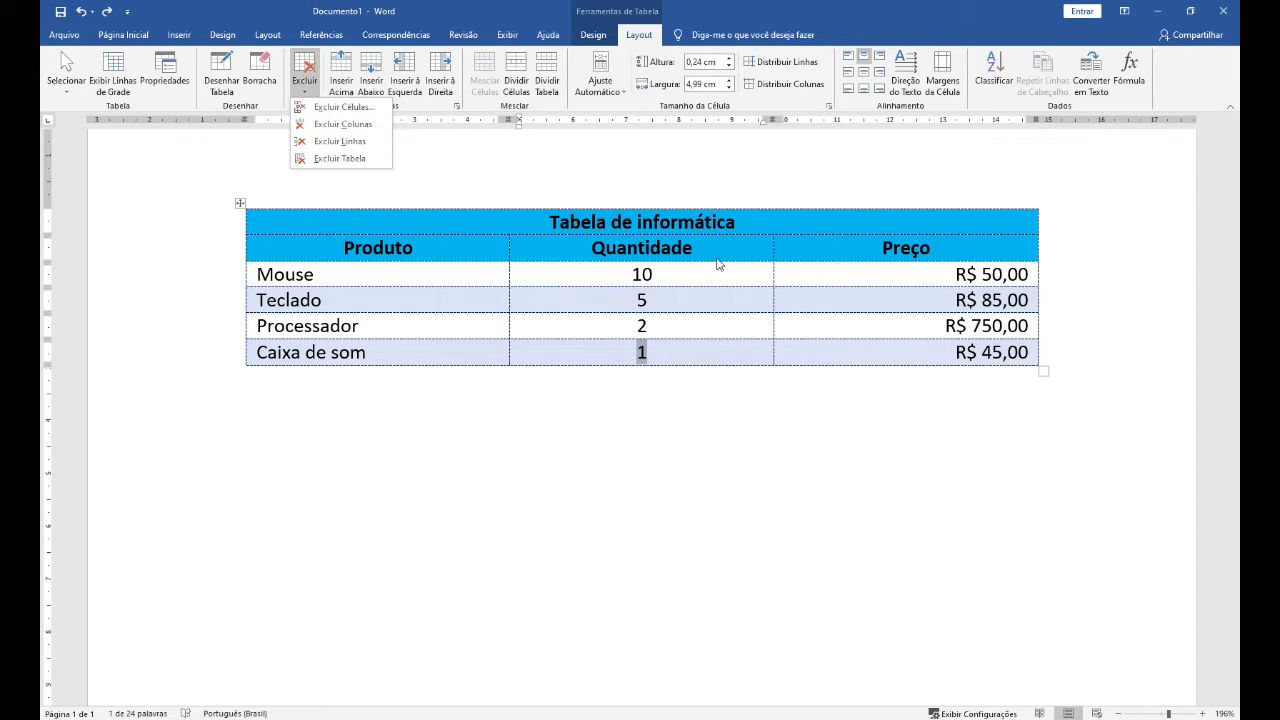
{"action": "left_click", "coordinate": [743, 316]}
{"action": "left_click", "coordinate": [862, 249]}
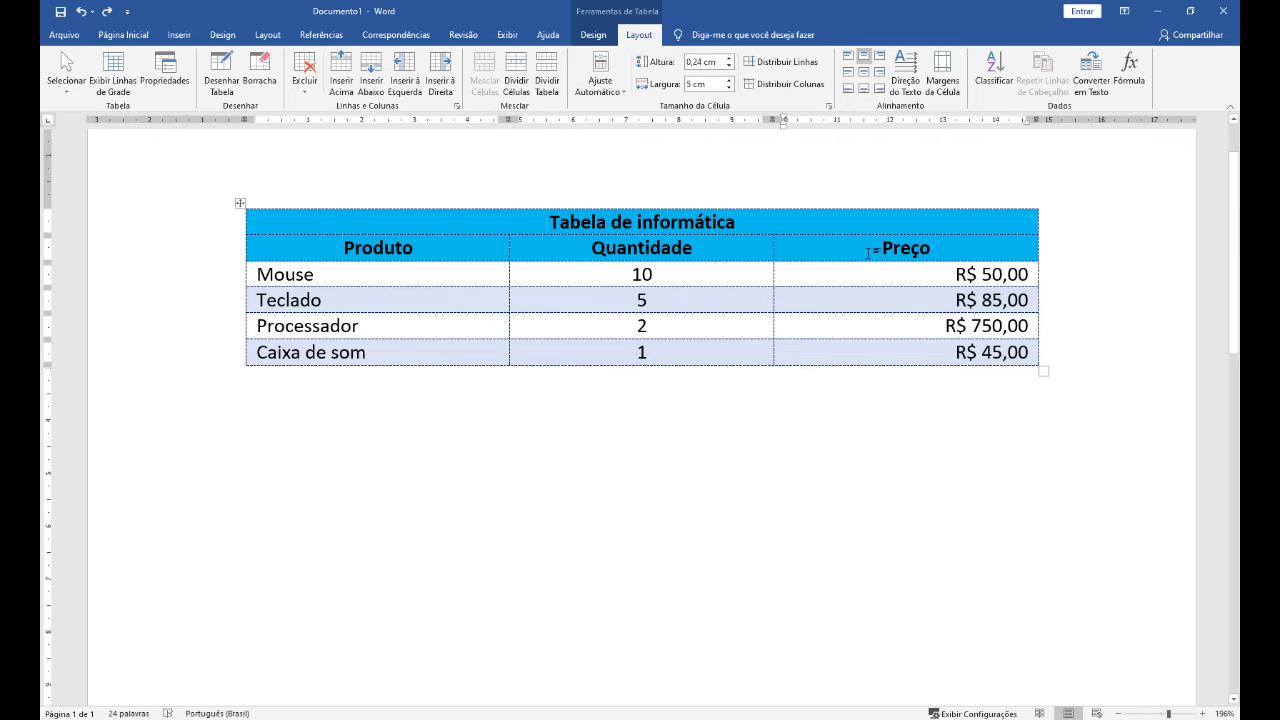
{"action": "left_click", "coordinate": [305, 80]}
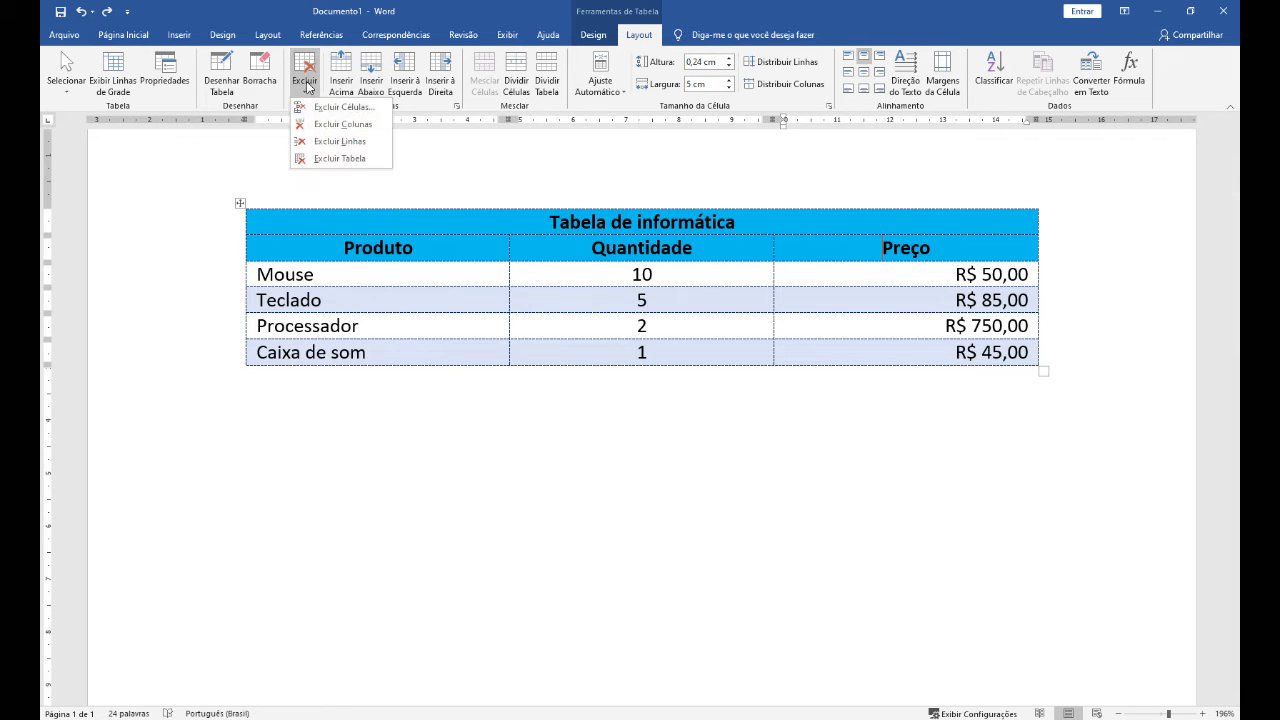
{"action": "left_click", "coordinate": [330, 124]}
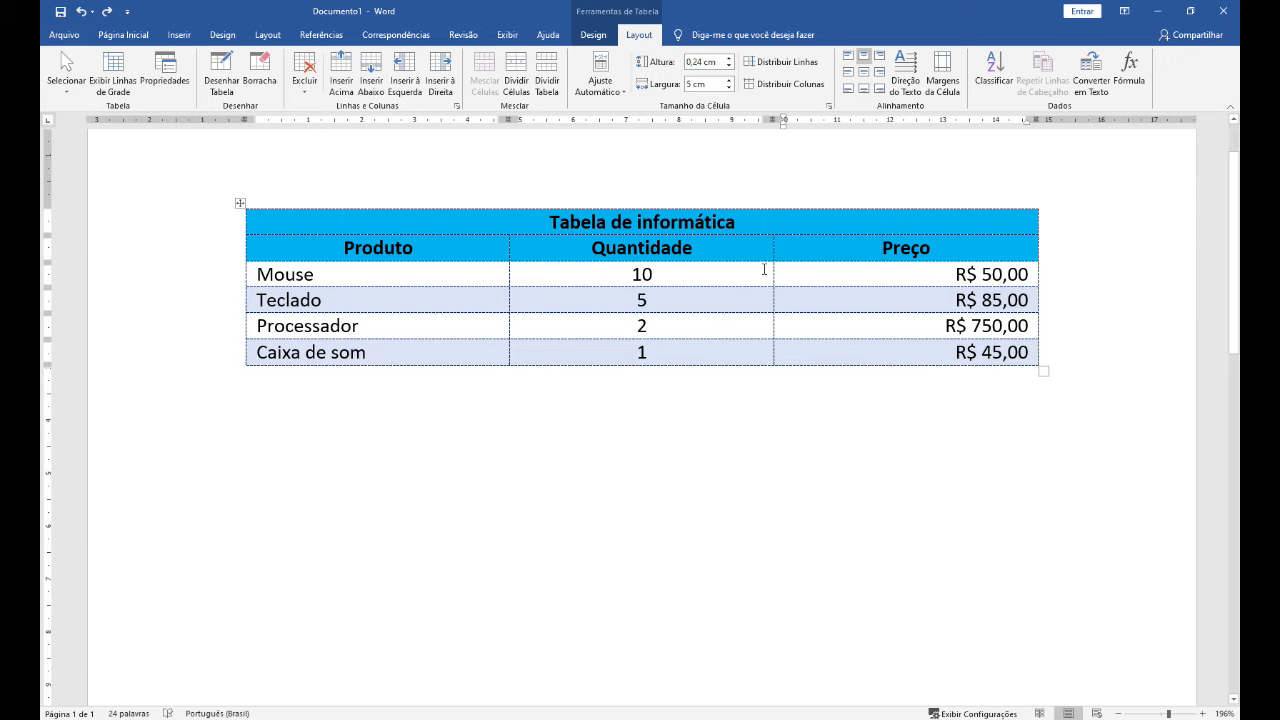
Delete the Processador row from the product table.
{"action": "left_click", "coordinate": [764, 269]}
{"action": "left_click", "coordinate": [306, 88]}
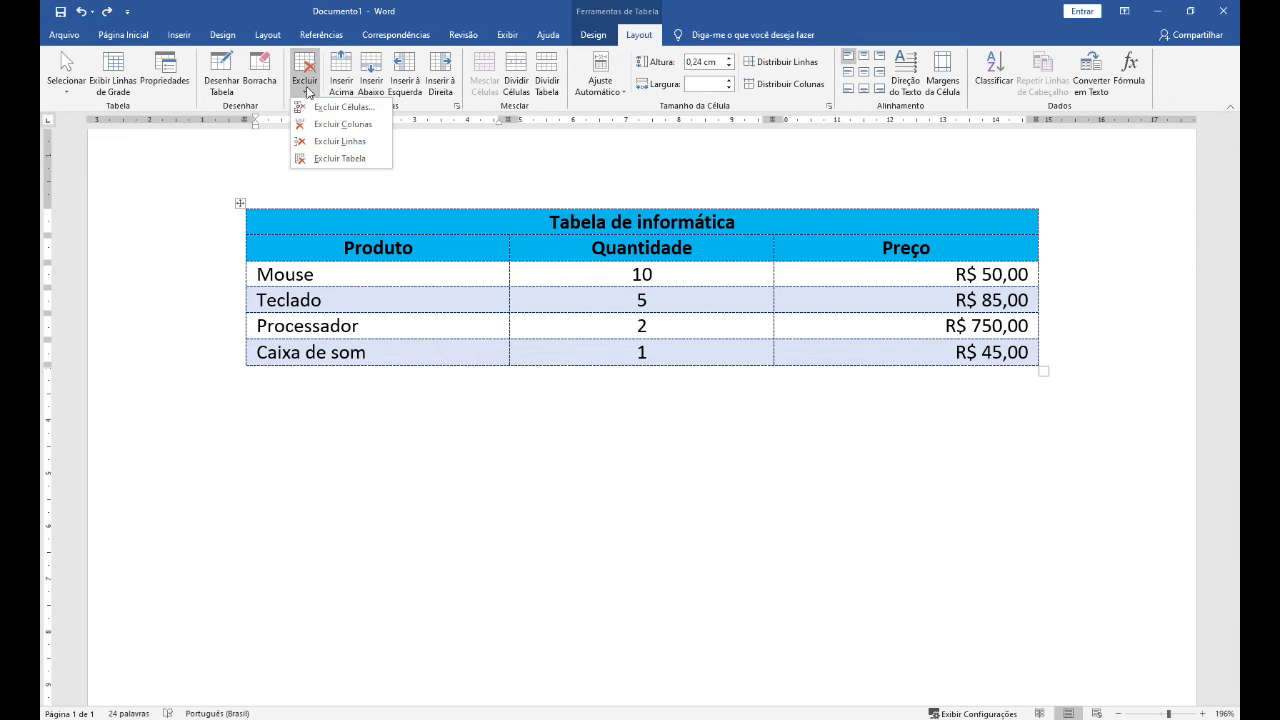
{"action": "left_click", "coordinate": [342, 148]}
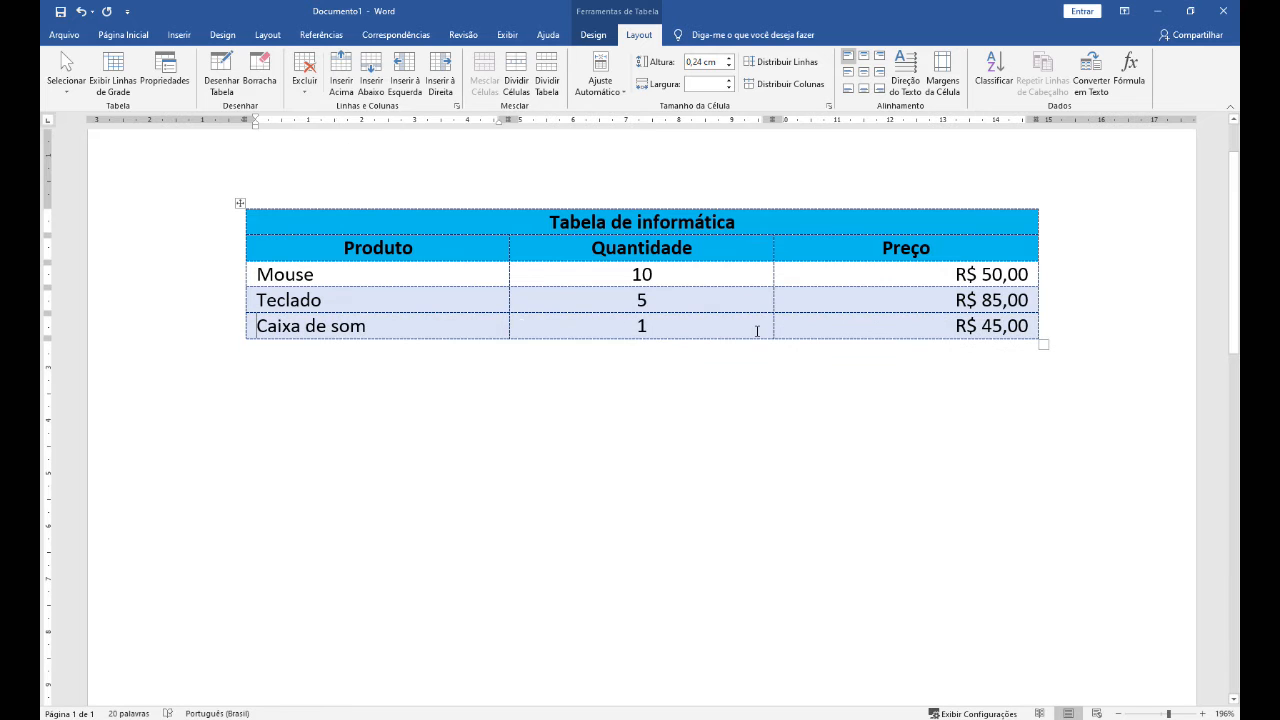
Delete the entire table and undo both the table deletion and the Processador row deletion.
{"action": "left_click", "coordinate": [309, 95]}
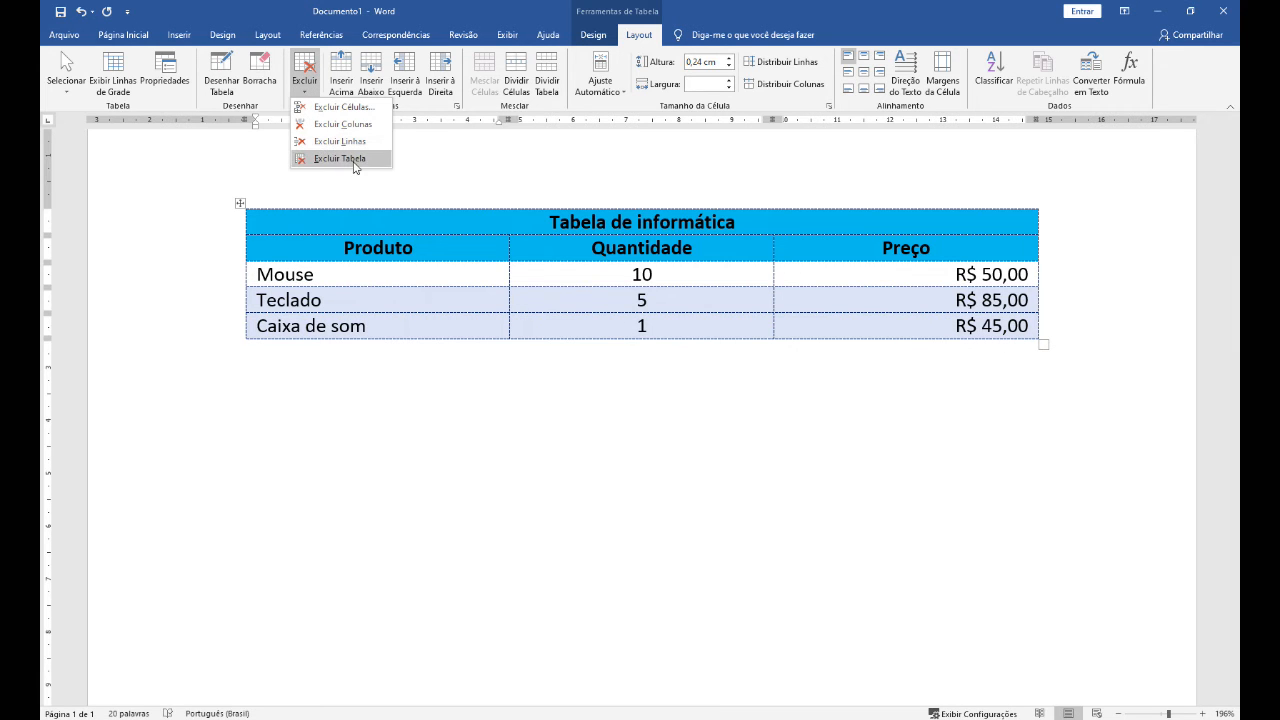
{"action": "left_click", "coordinate": [466, 306]}
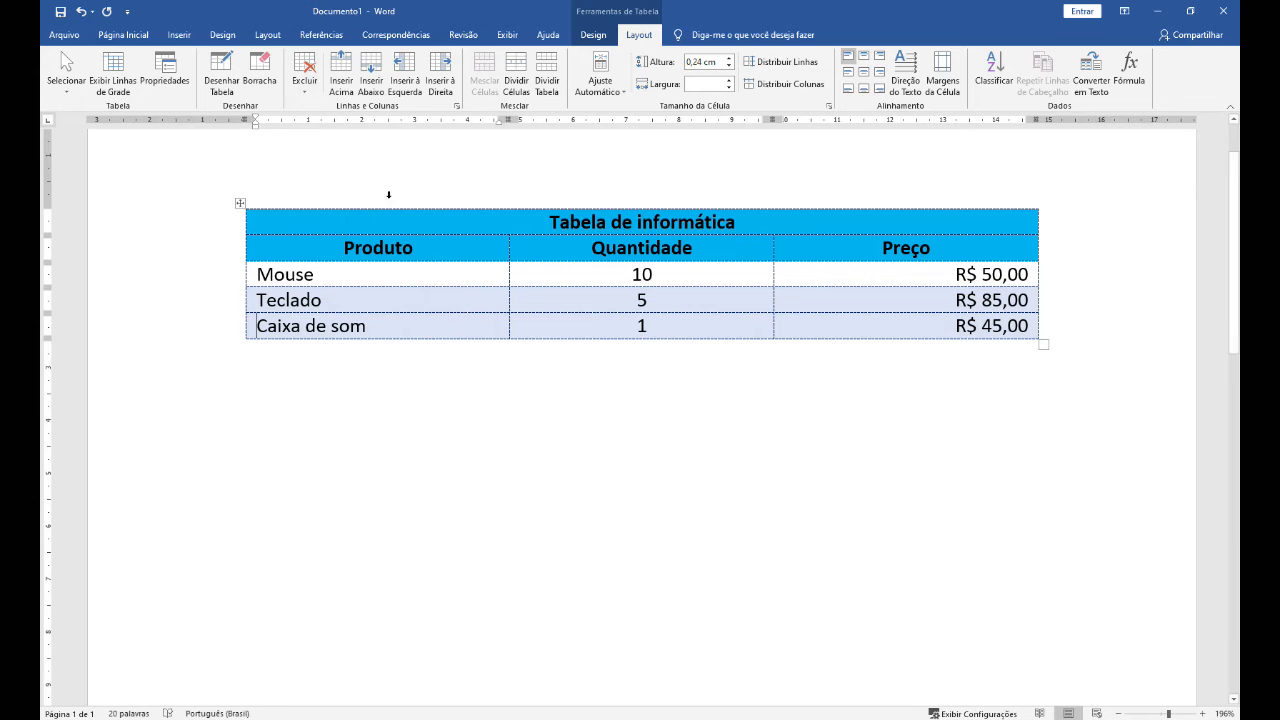
{"action": "left_click", "coordinate": [305, 80]}
{"action": "left_click", "coordinate": [340, 158]}
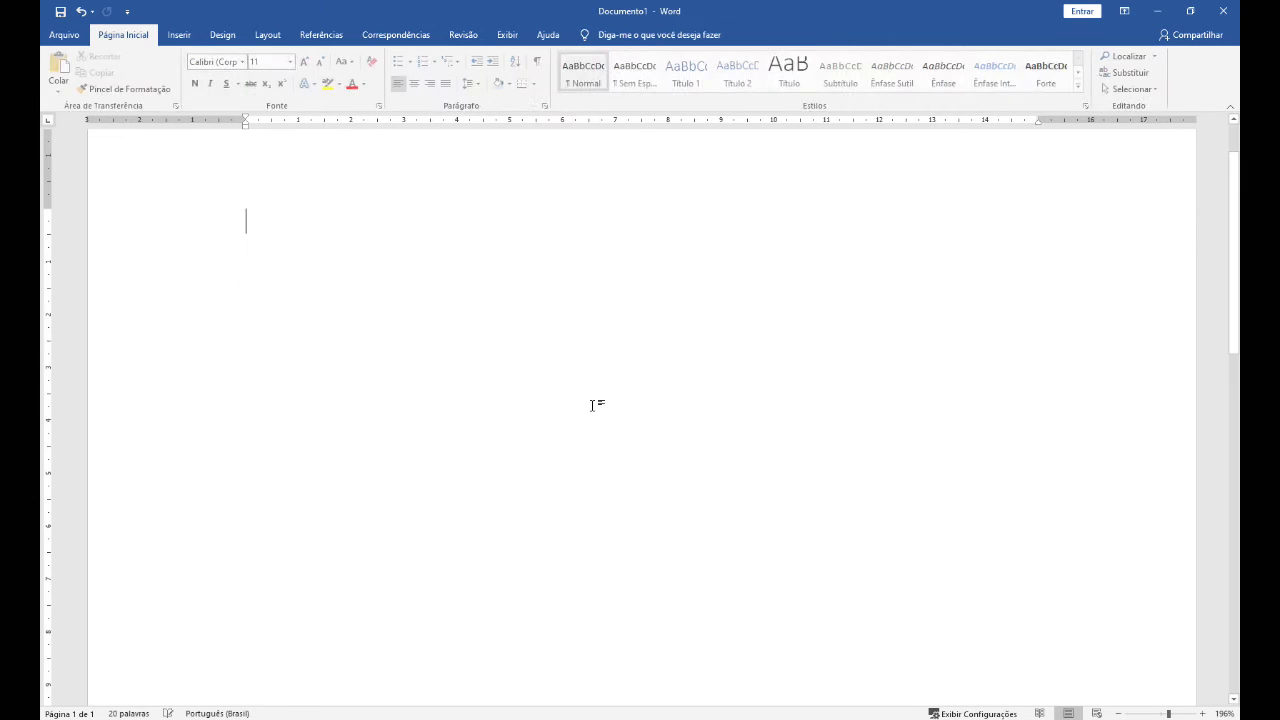
{"action": "left_click", "coordinate": [82, 12]}
{"action": "left_click", "coordinate": [82, 12]}
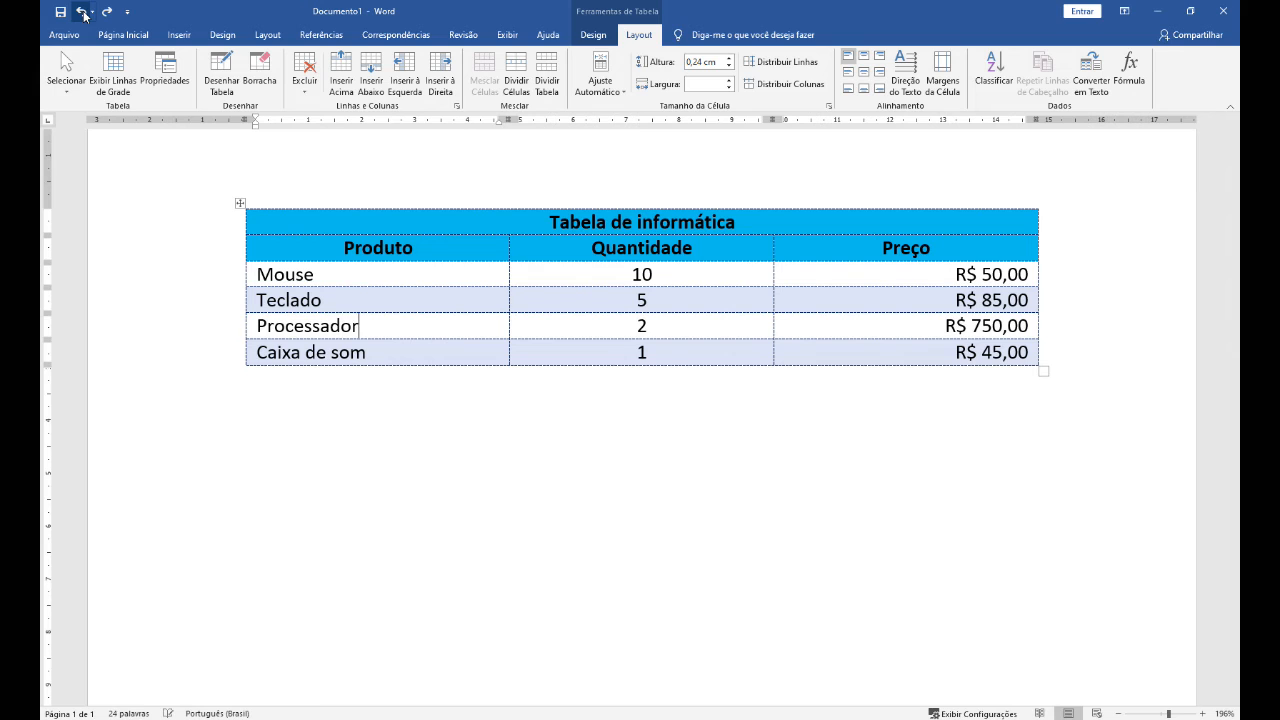
Select the whole table and AutoFit its column widths to the contents.
{"action": "left_click", "coordinate": [740, 340]}
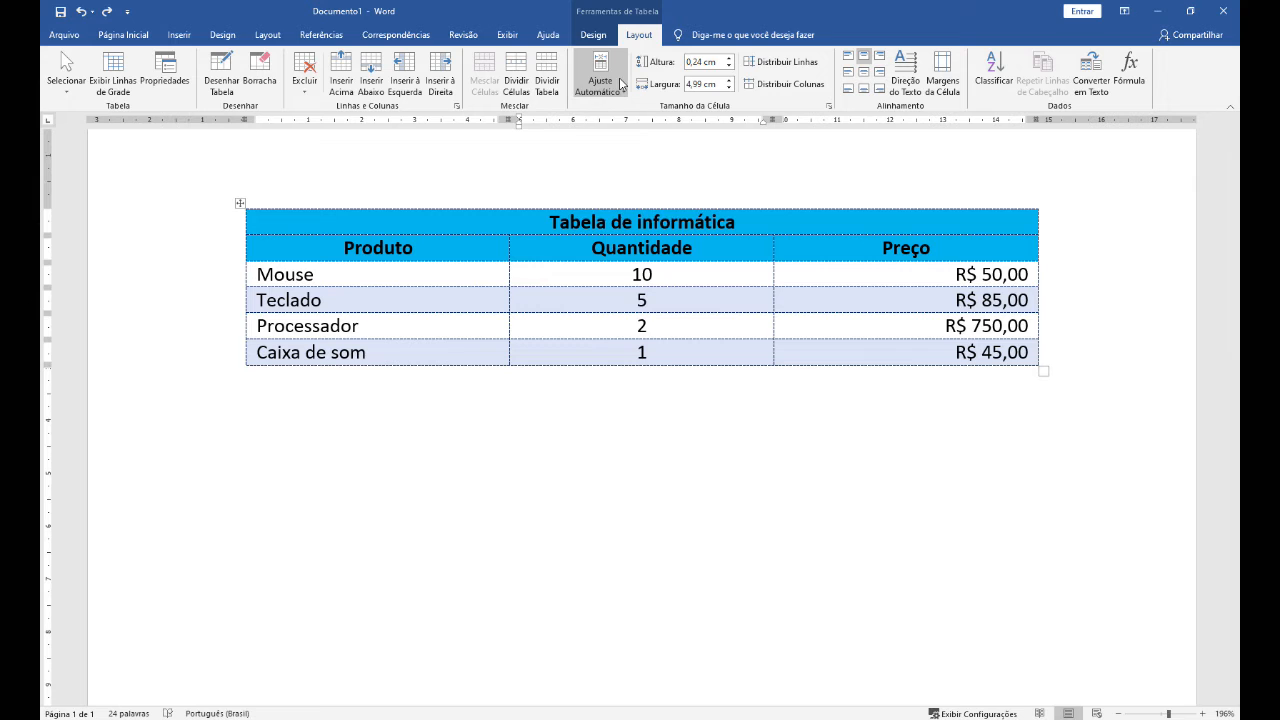
{"action": "left_click", "coordinate": [280, 218]}
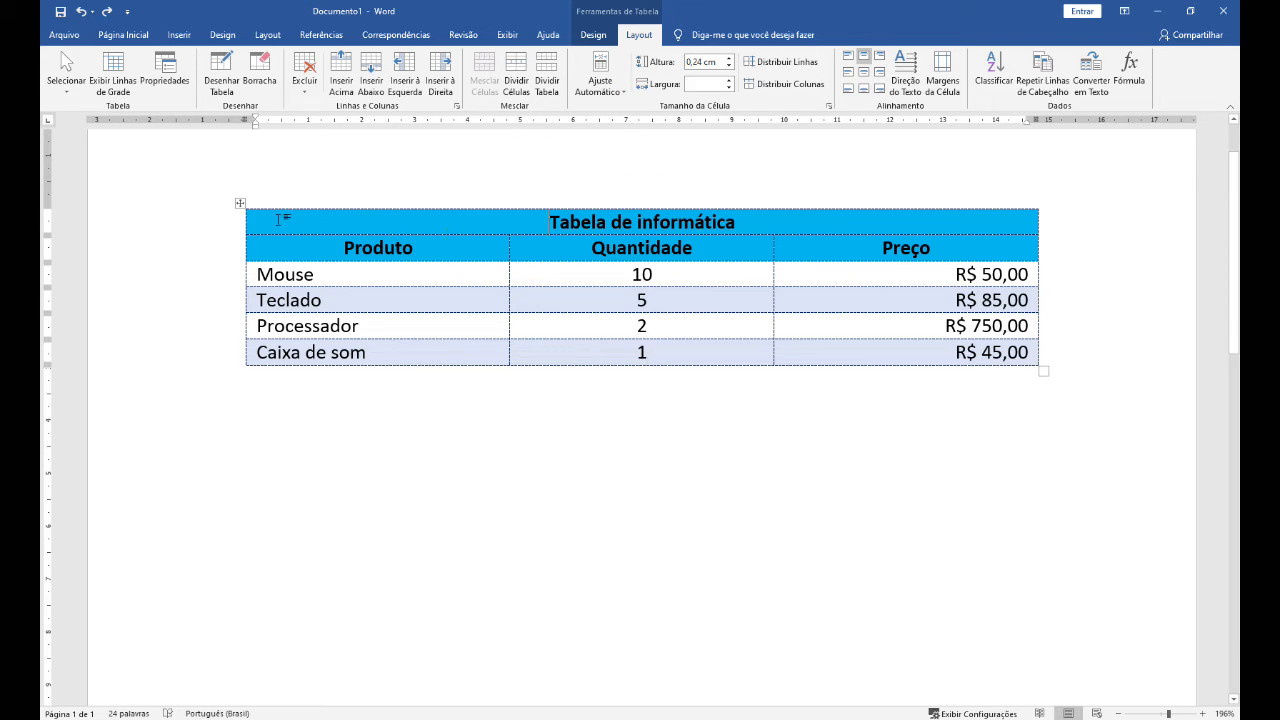
{"action": "left_click", "coordinate": [240, 203]}
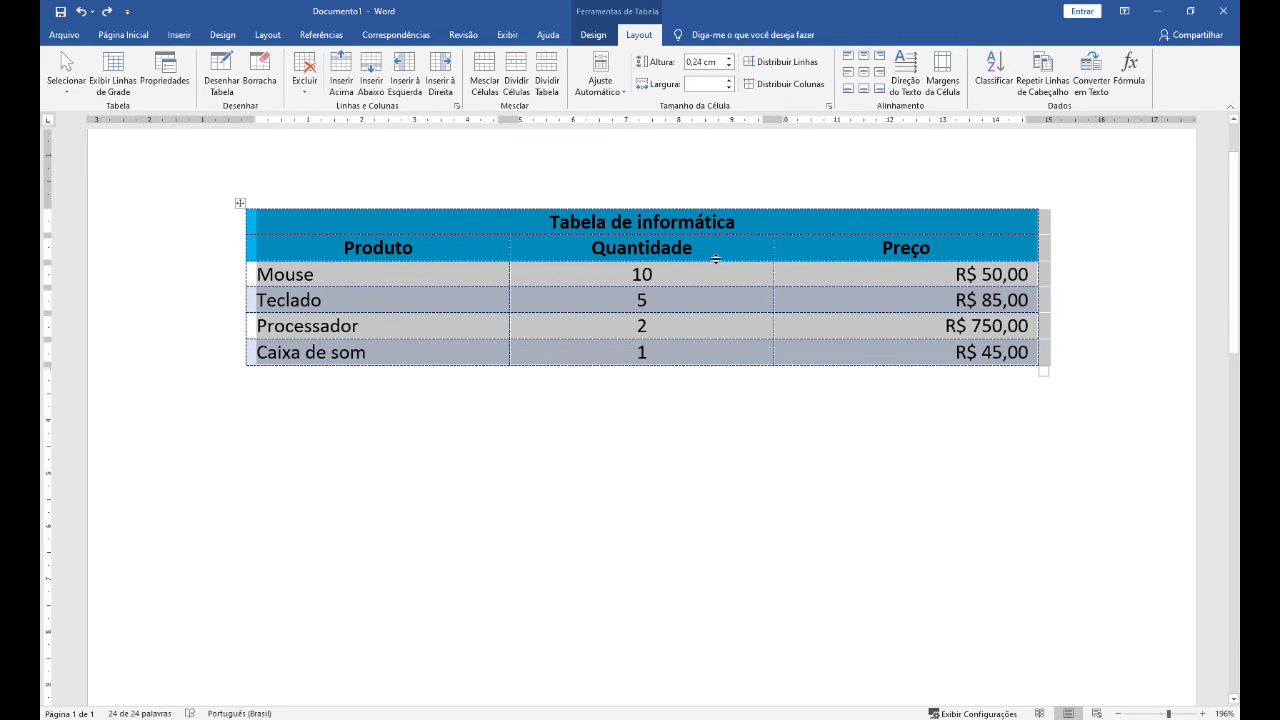
{"action": "left_click", "coordinate": [623, 92]}
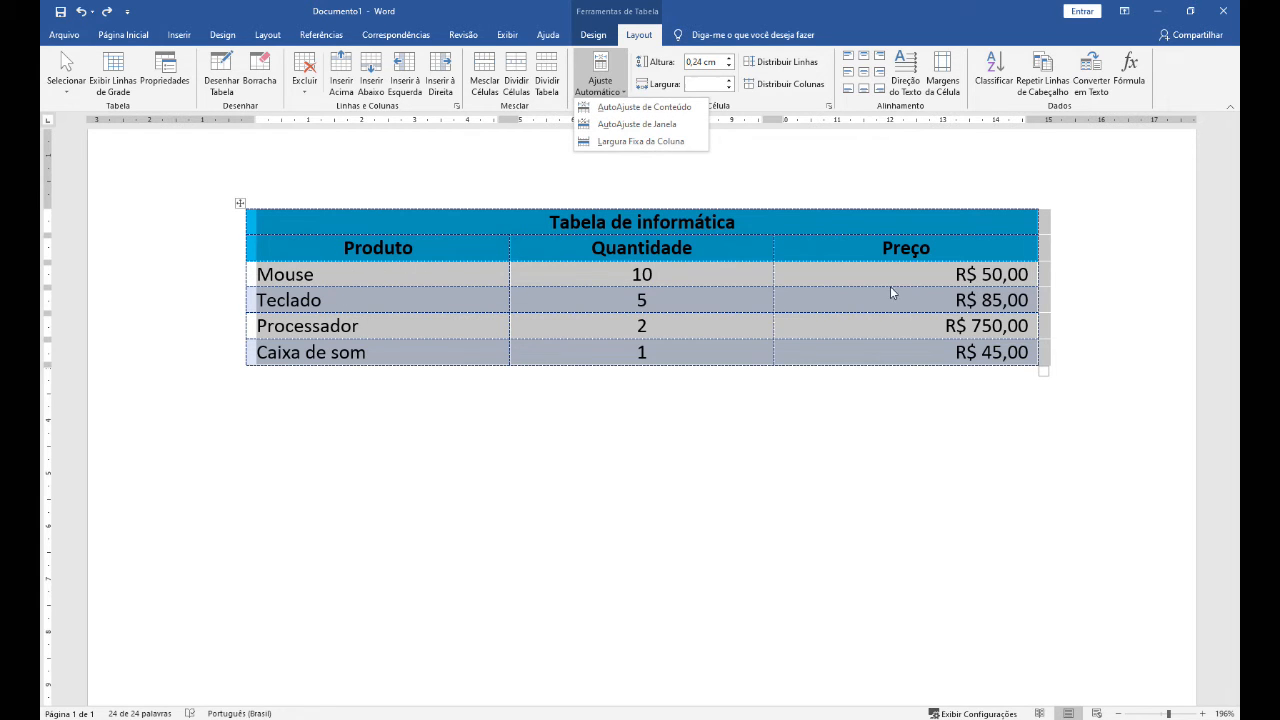
{"action": "left_click", "coordinate": [648, 107]}
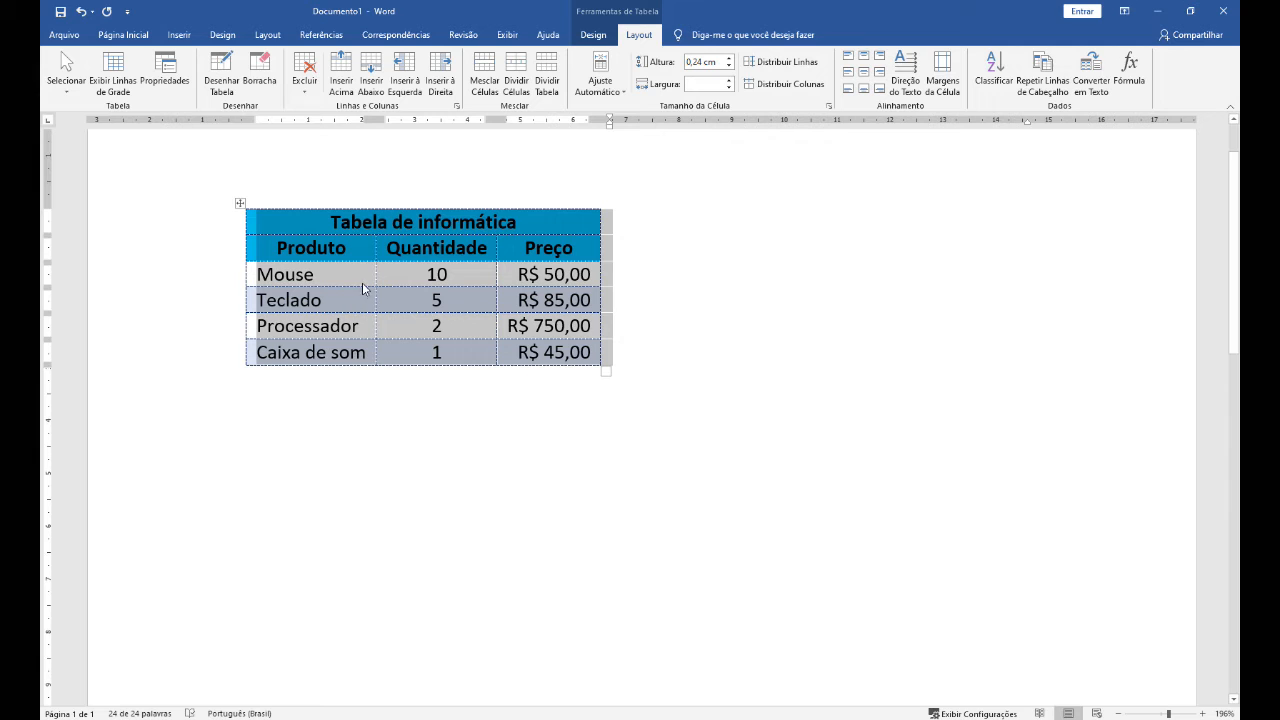
AutoFit the selected table to the window width and return it to the AutoFit-to-contents setting.
{"action": "left_click", "coordinate": [601, 84]}
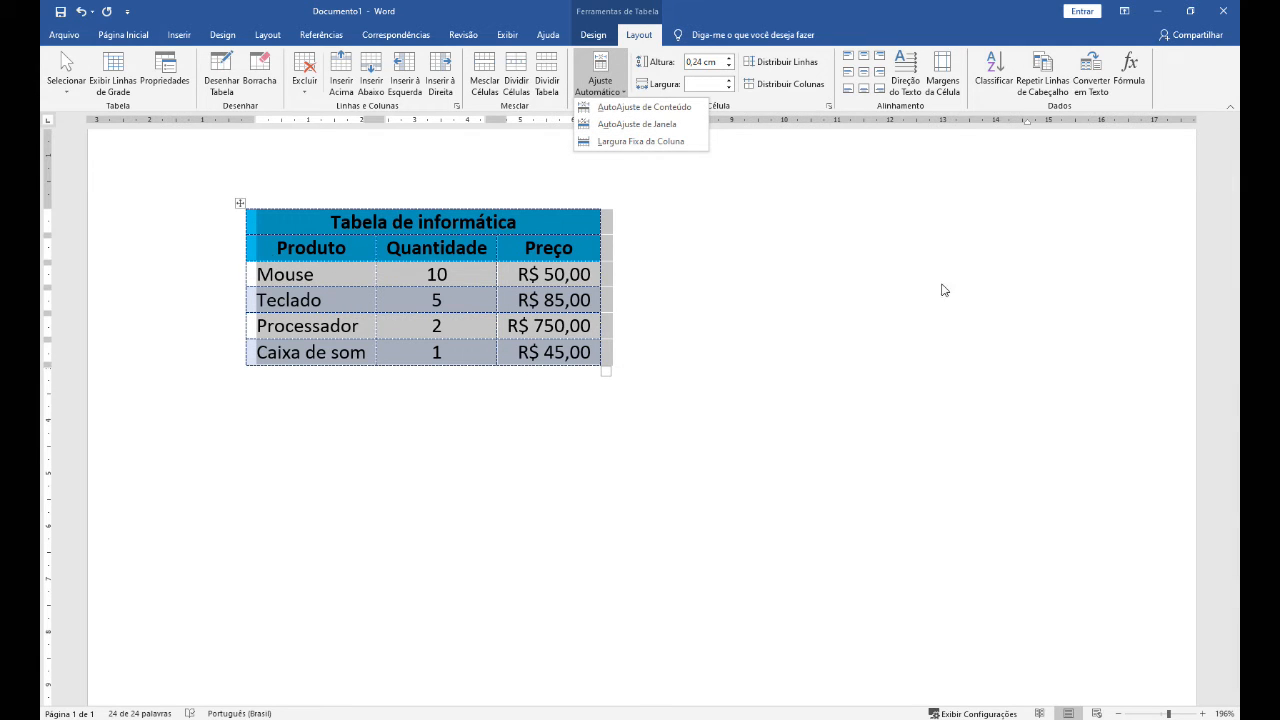
{"action": "left_click", "coordinate": [606, 126]}
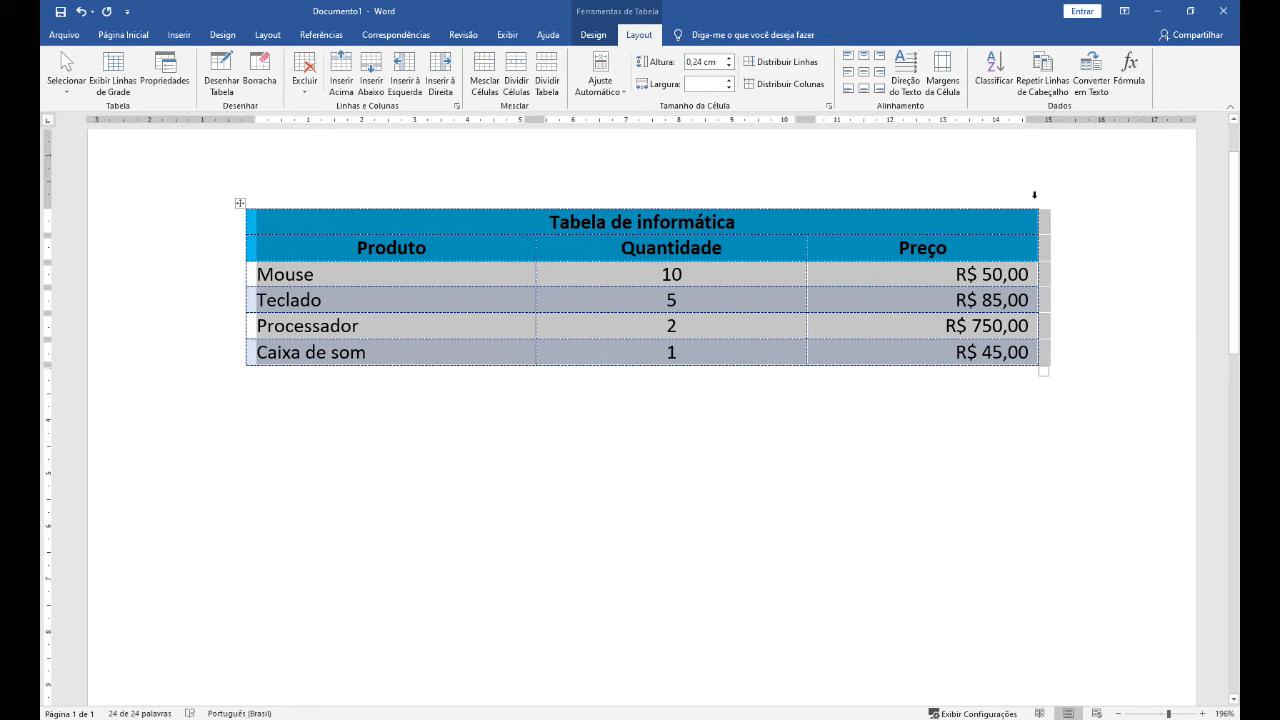
{"action": "left_click", "coordinate": [609, 93]}
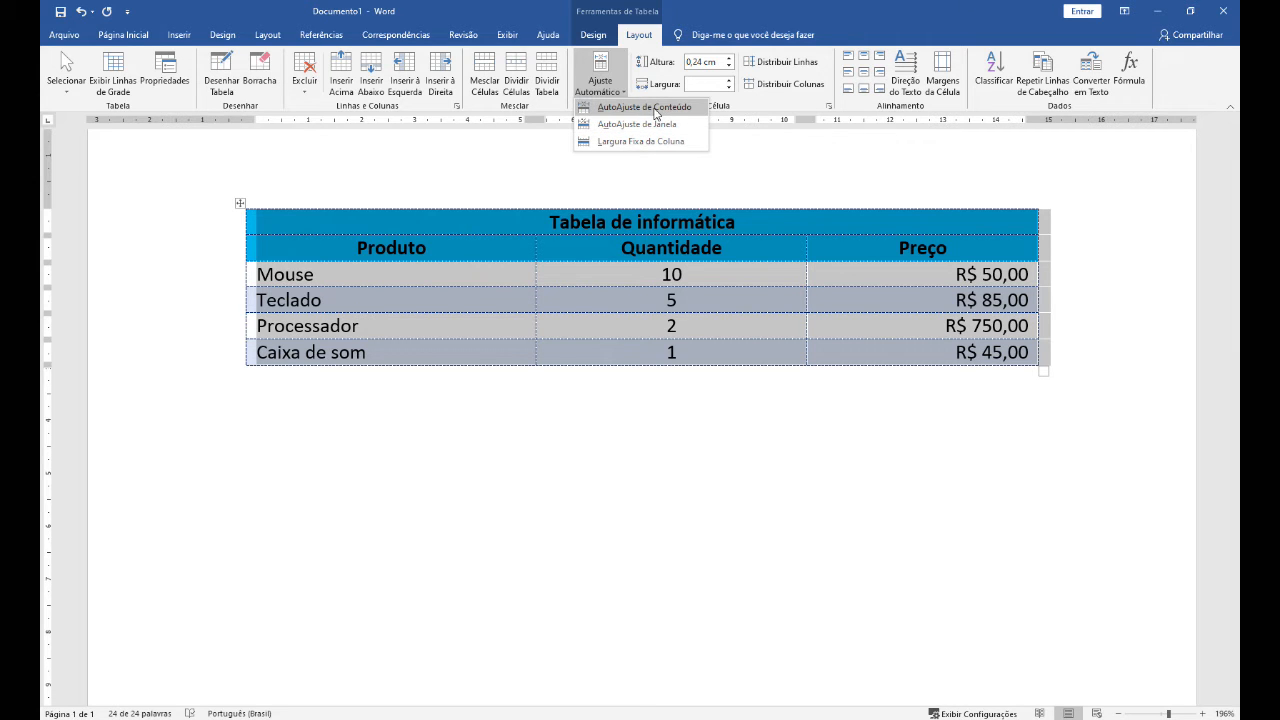
{"action": "left_click", "coordinate": [650, 107]}
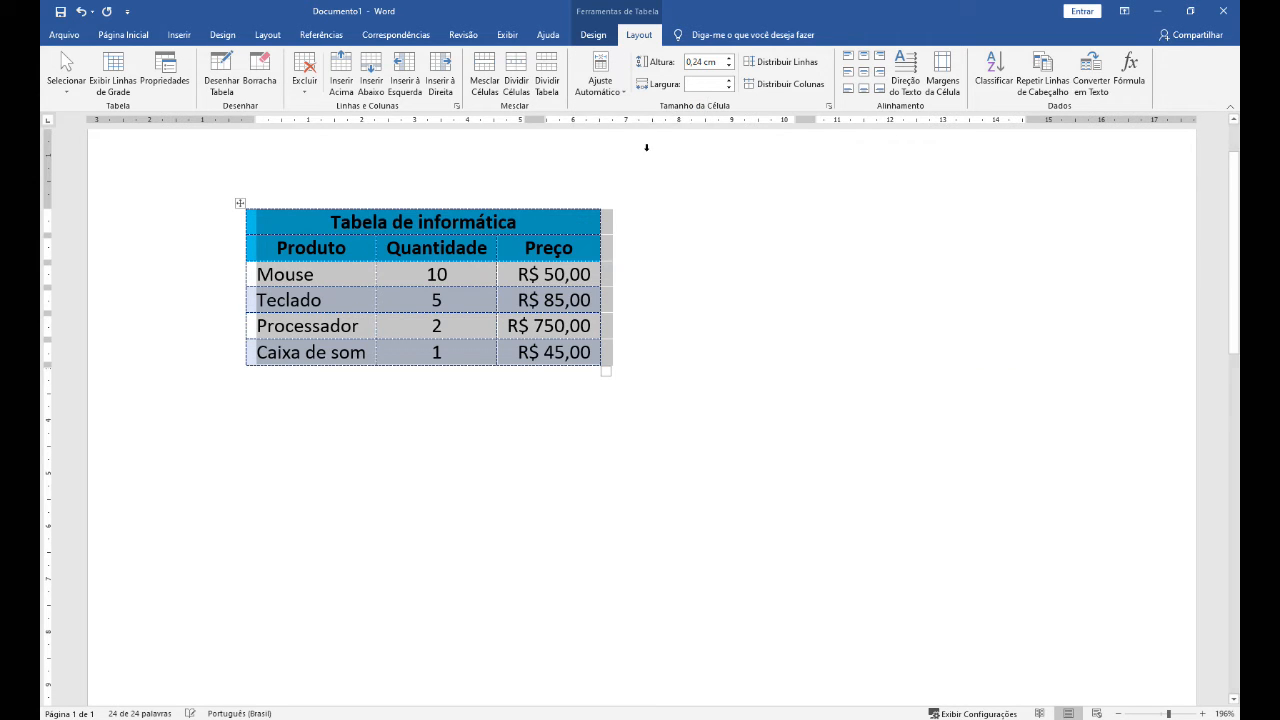
Widen the Quantidade and Preço columns to about 3 cm each and roughly double the height of the title row.
{"action": "left_click", "coordinate": [545, 273]}
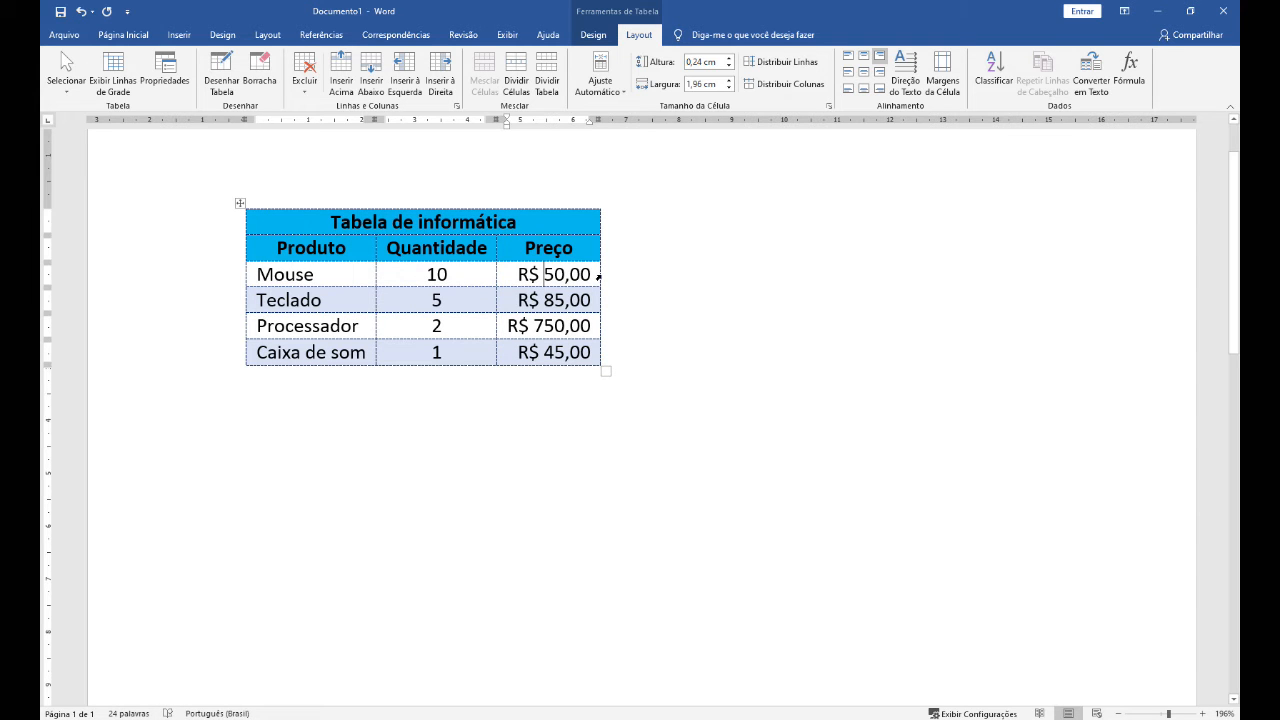
{"action": "left_click_drag", "start_coordinate": [600, 272], "coordinate": [695, 272]}
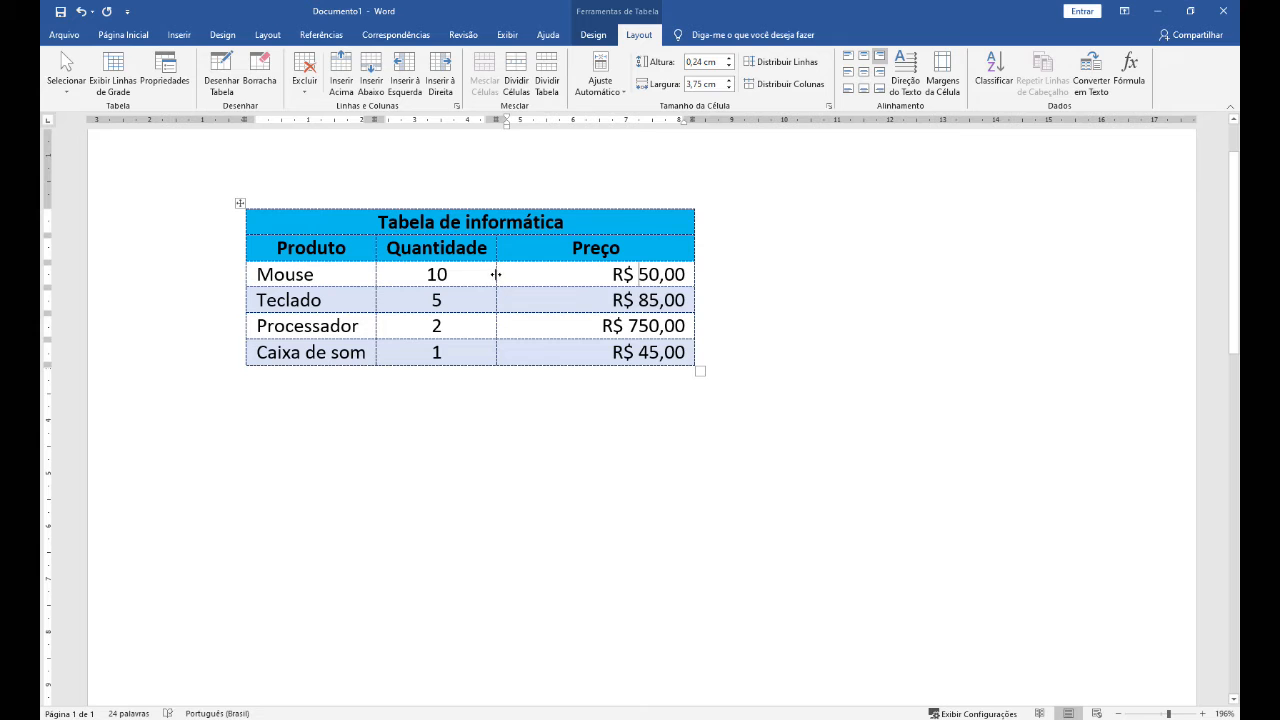
{"action": "left_click_drag", "start_coordinate": [495, 273], "coordinate": [535, 273]}
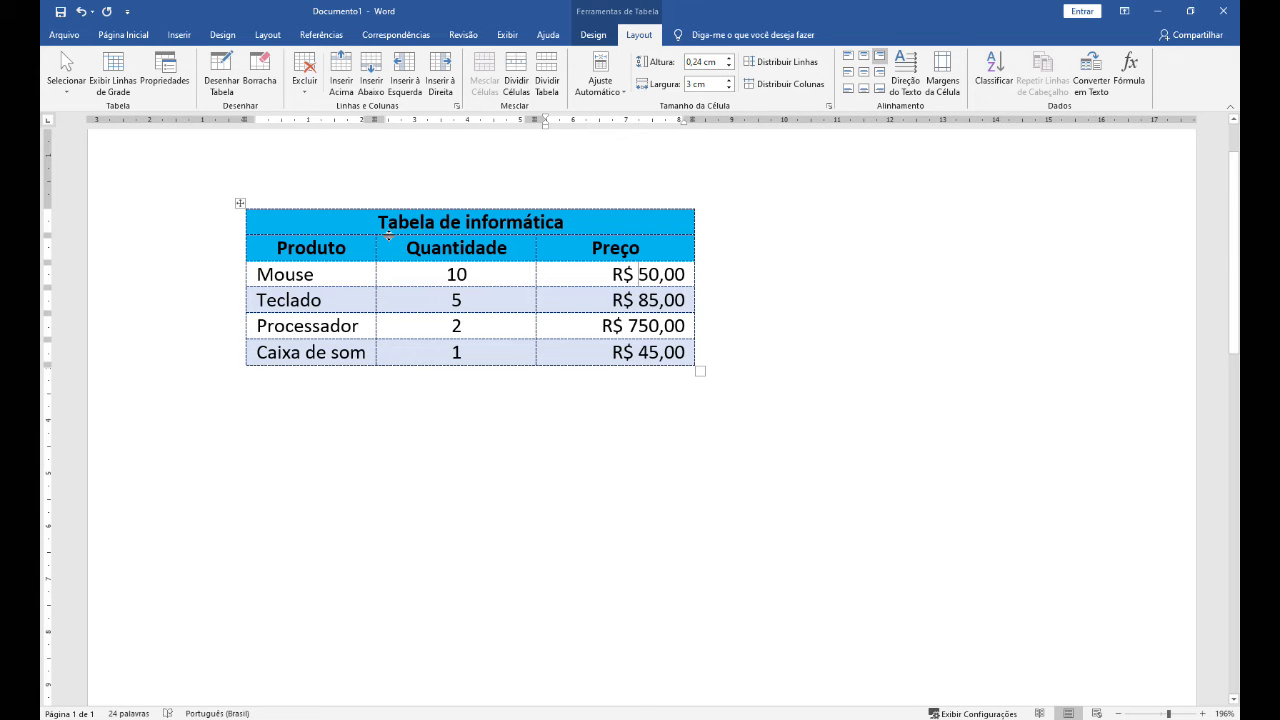
{"action": "left_click_drag", "start_coordinate": [388, 236], "coordinate": [387, 261]}
{"action": "left_click", "coordinate": [472, 325]}
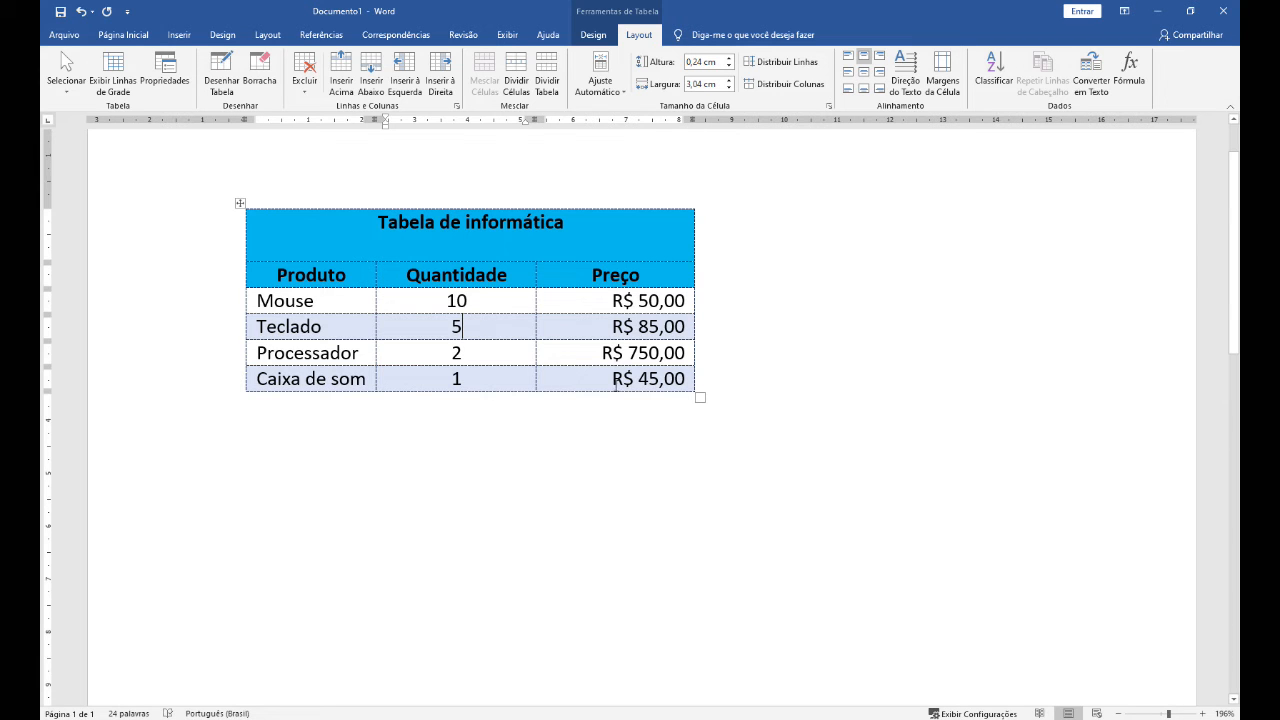
Append a row below Caixa de som and enter "Aslkçja a açlkjsa açlkas açlka çlka xslçkjaç" in its Preço cell.
{"action": "left_click", "coordinate": [586, 378]}
{"action": "key", "text": "Tab"}
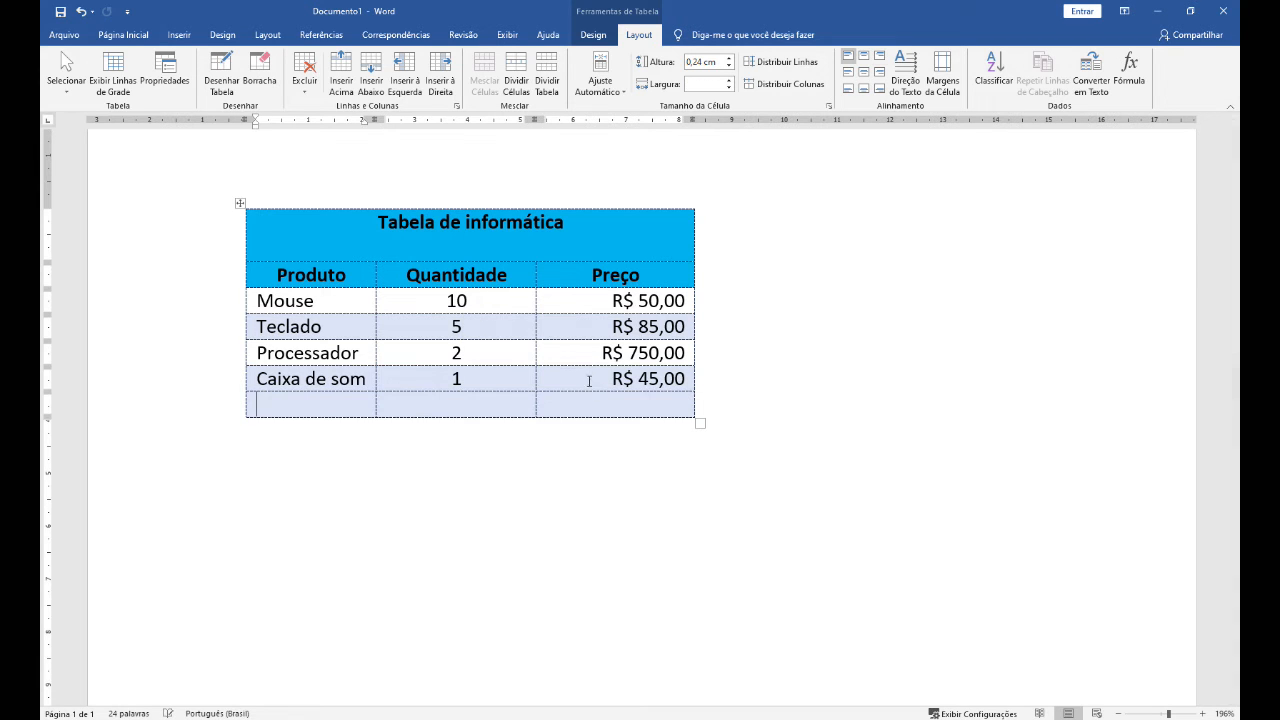
{"action": "left_click", "coordinate": [605, 400]}
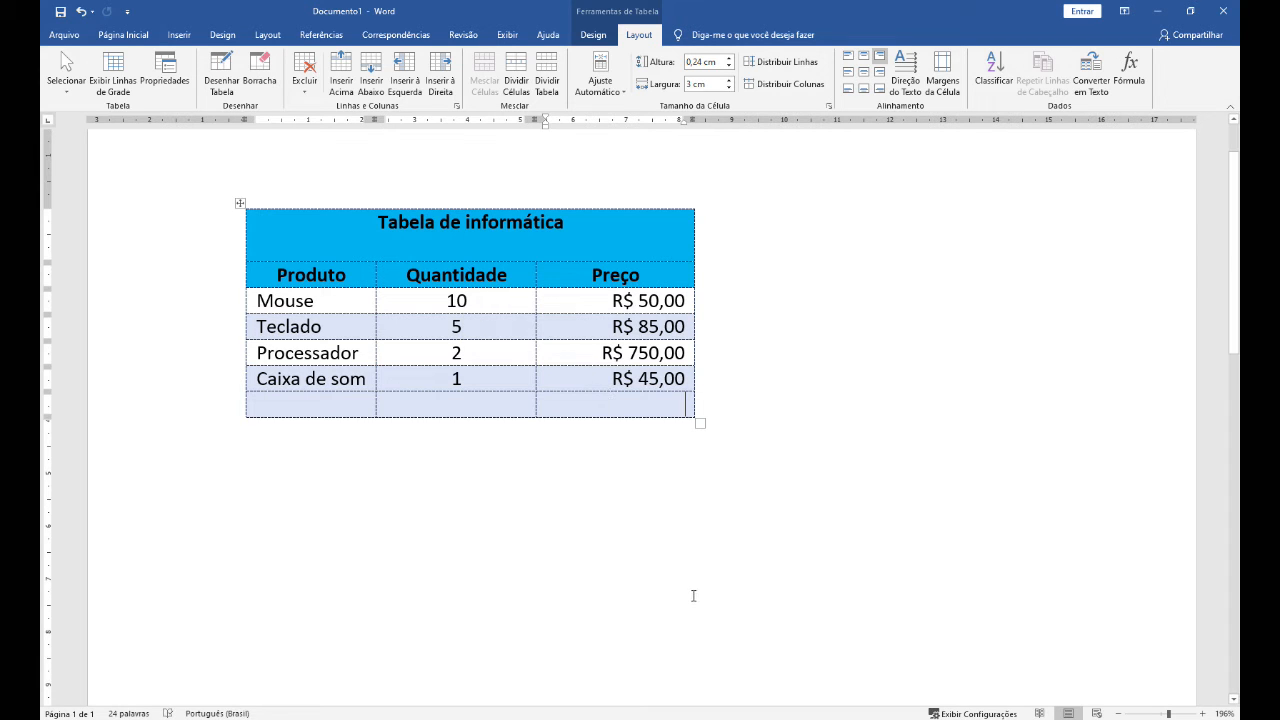
{"action": "type", "text": "aslkçja a açlkjsa açlkas a"}
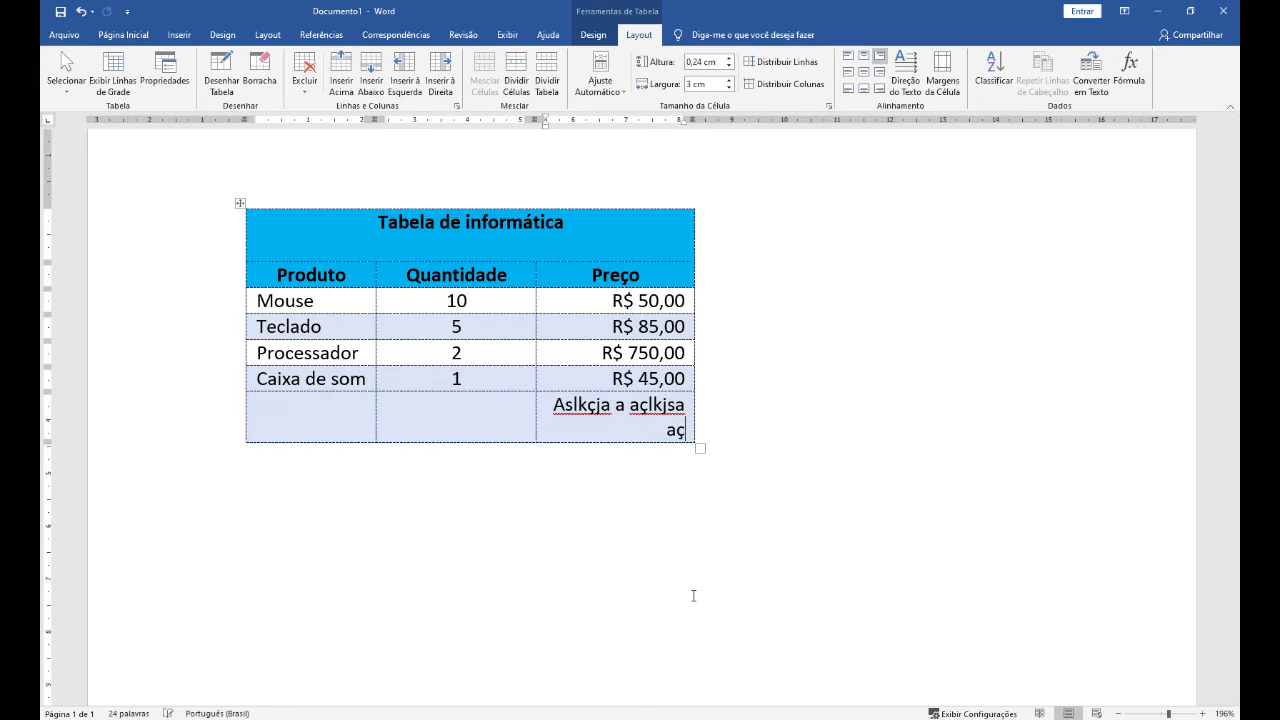
{"action": "type", "text": "çlka çlka xslçkjaç"}
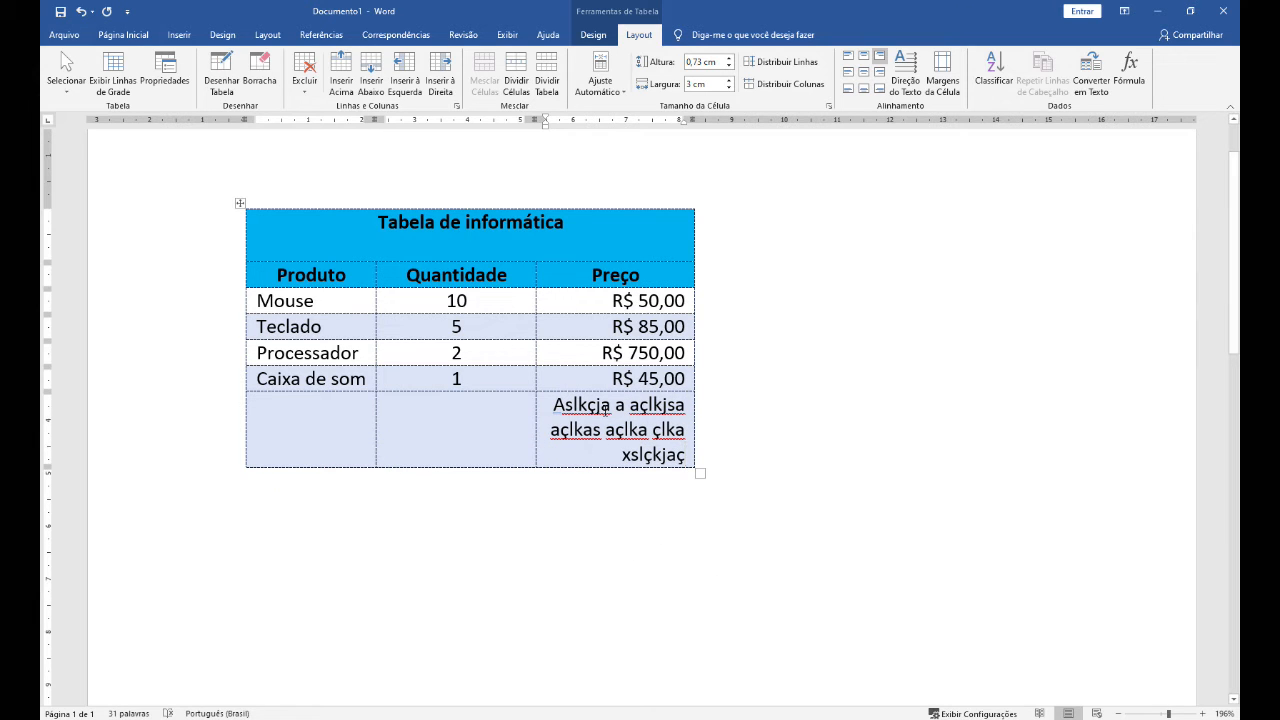
Undo the sample text in the Preço column and the row added below Caixa de som.
{"action": "left_click", "coordinate": [604, 88]}
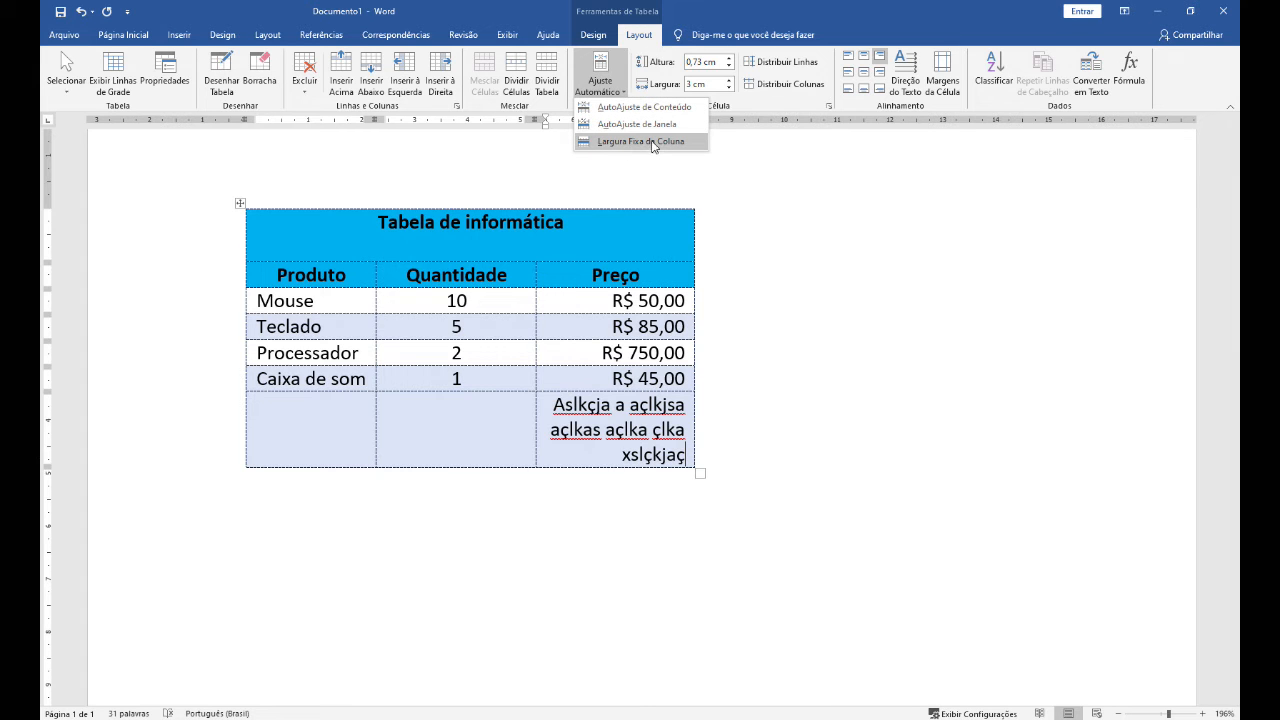
{"action": "left_click", "coordinate": [662, 440]}
{"action": "key", "text": "ctrl+z"}
{"action": "key", "text": "ctrl+z"}
{"action": "key", "text": "ctrl+z"}
{"action": "key", "text": "ctrl+z"}
{"action": "key", "text": "ctrl+z"}
{"action": "key", "text": "ctrl+z"}
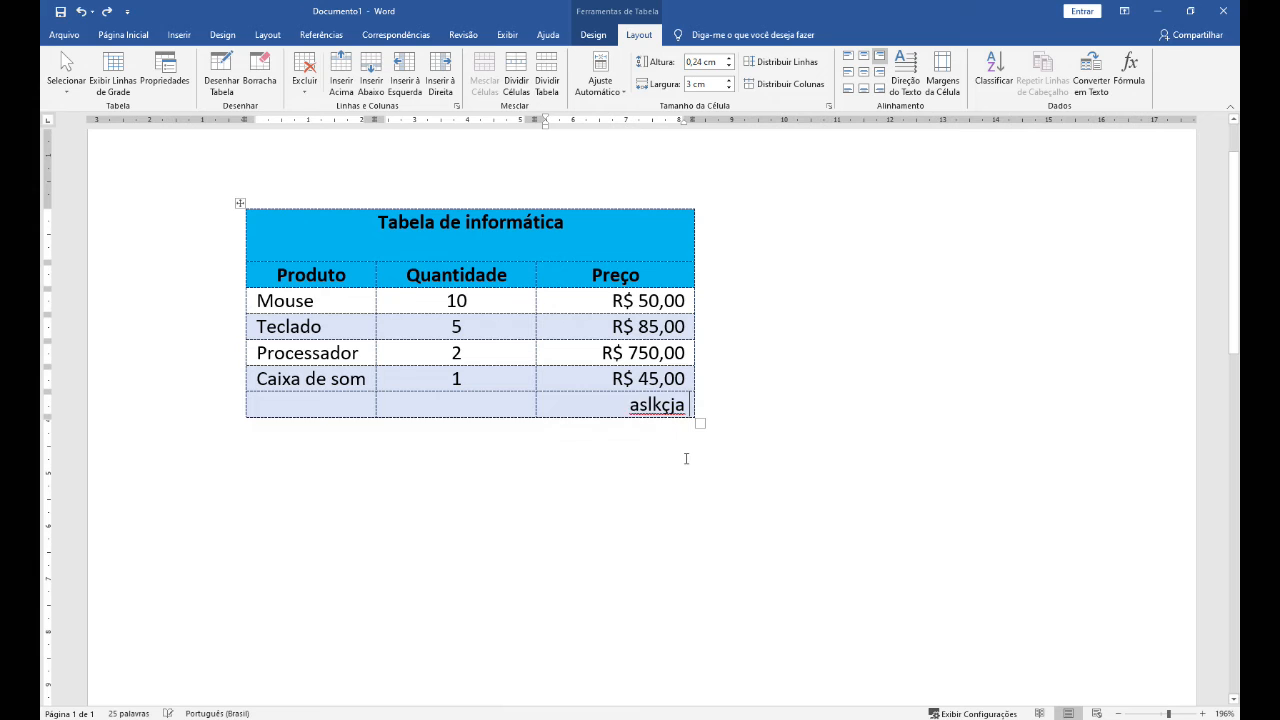
AutoFit the table's columns to their contents again.
{"action": "left_click", "coordinate": [584, 88]}
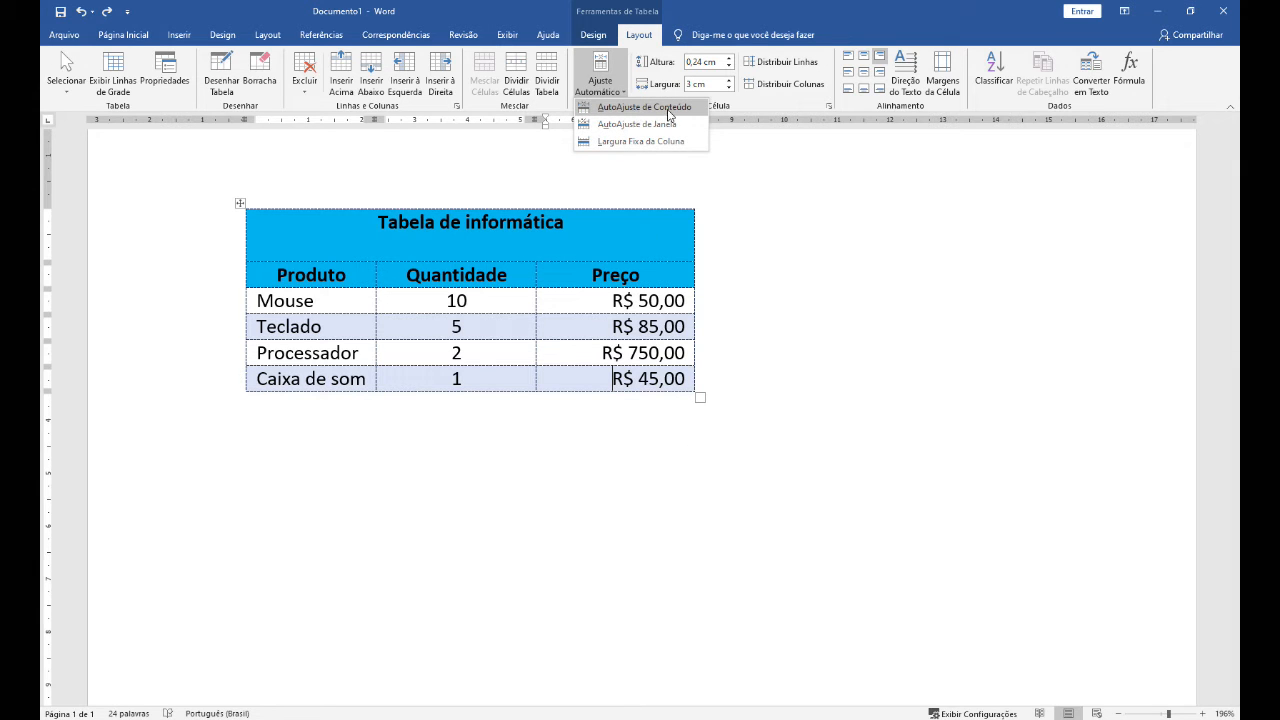
{"action": "left_click", "coordinate": [660, 110]}
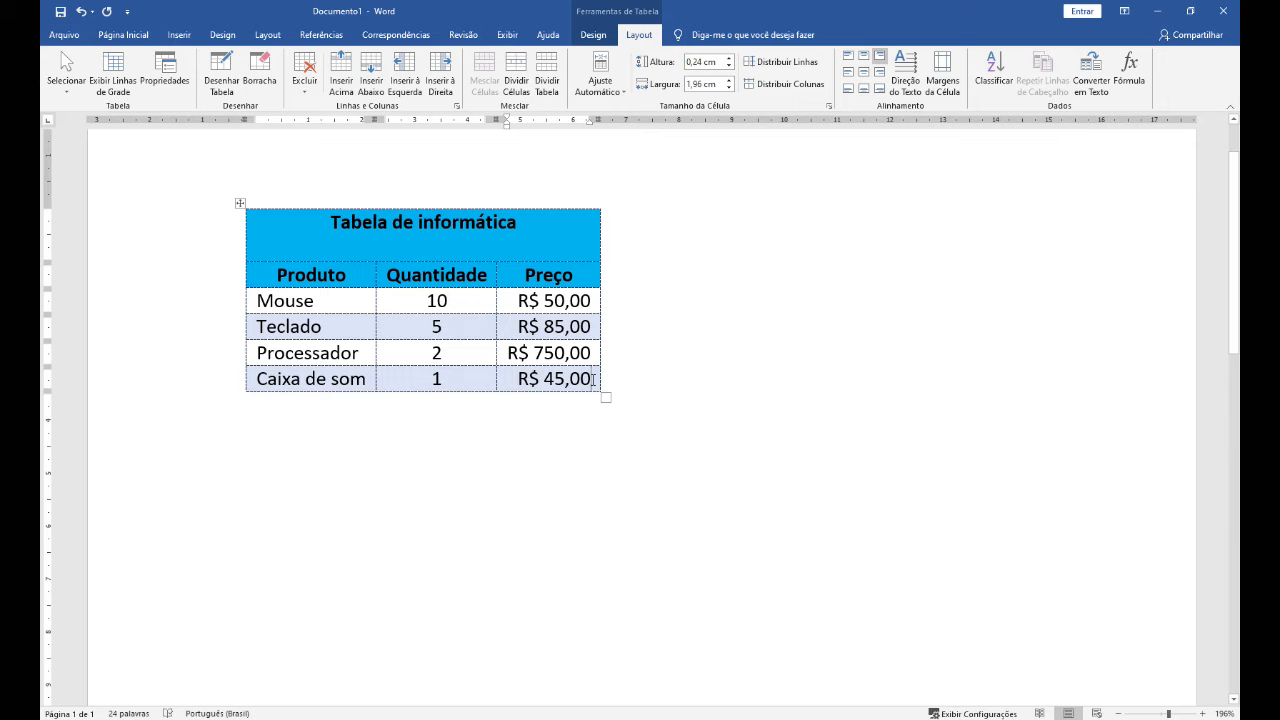
Append a row below Caixa de som and enter "Laskjha ajkha lkajha lkajh alkja ljksh" in its Preço cell.
{"action": "key", "text": "Tab"}
{"action": "left_click", "coordinate": [550, 405]}
{"action": "type", "text": "Laskjha ajkha lkajha lkajh alkja"}
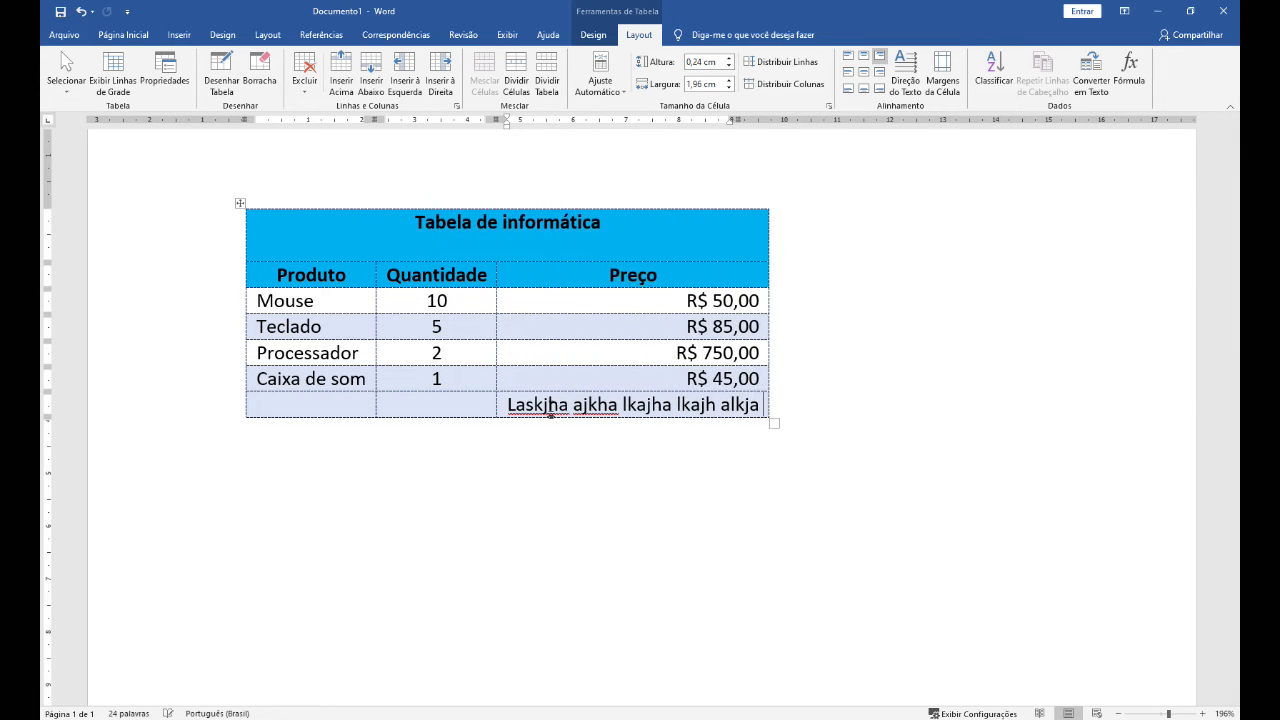
{"action": "type", "text": " ljksh"}
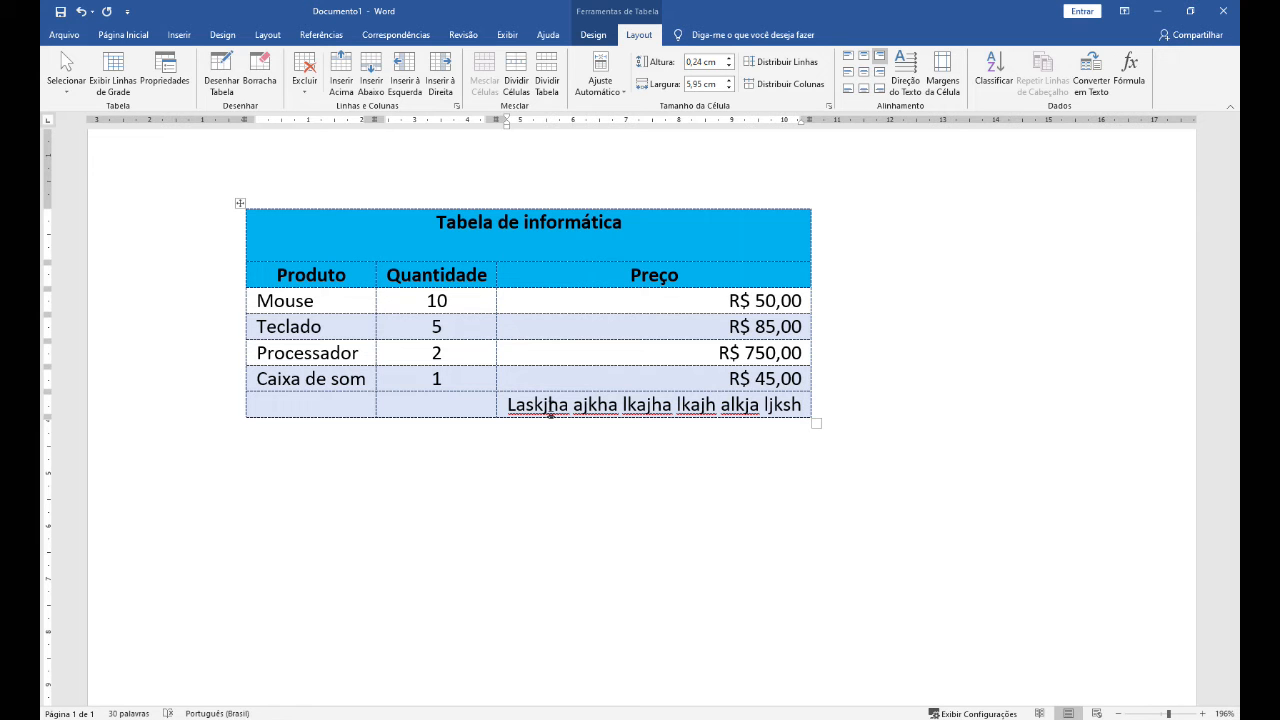
Fill the last row's Quantidade cell with "Laskjhas lkjahlah aljka lsh s" and its Produto cell with "Çasçlaskjaç jasçjaçjaçjasçkl".
{"action": "left_click", "coordinate": [420, 404]}
{"action": "type", "text": "Laskjhas lkjahlah alkja lsh s"}
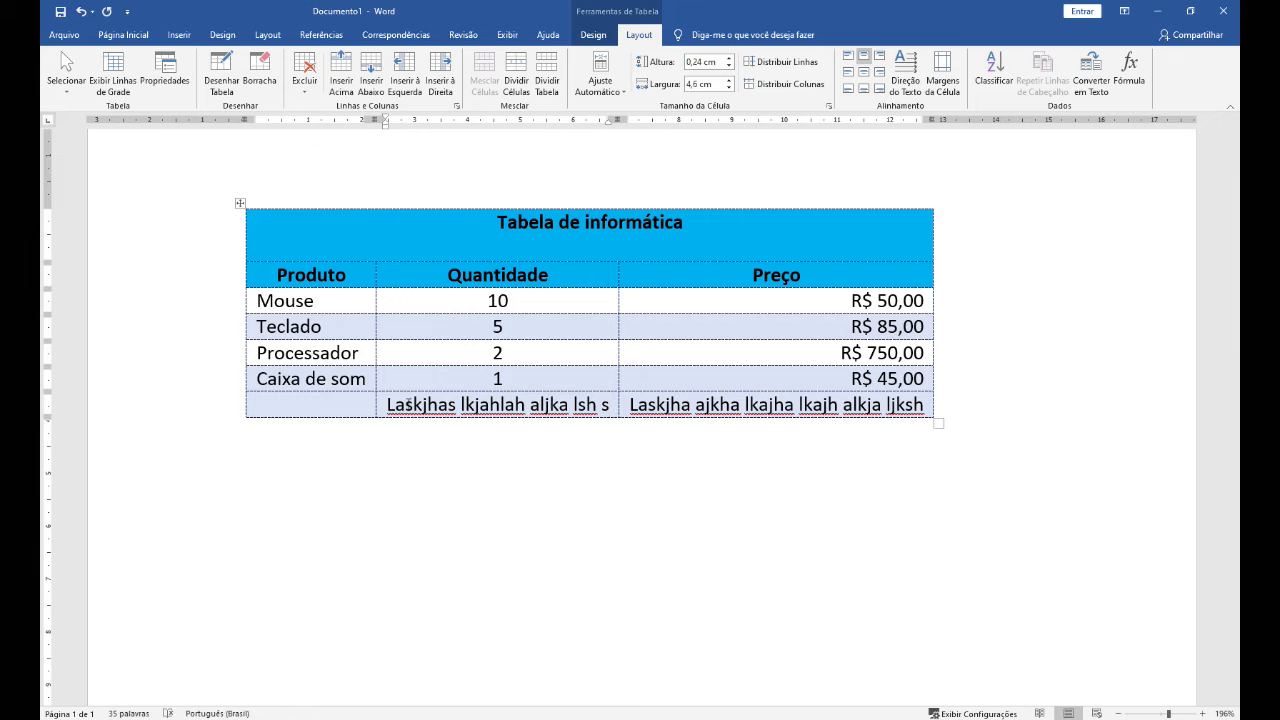
{"action": "left_click", "coordinate": [287, 410]}
{"action": "type", "text": "Çasçlaskjaç jasçjaçjaçjasçkl"}
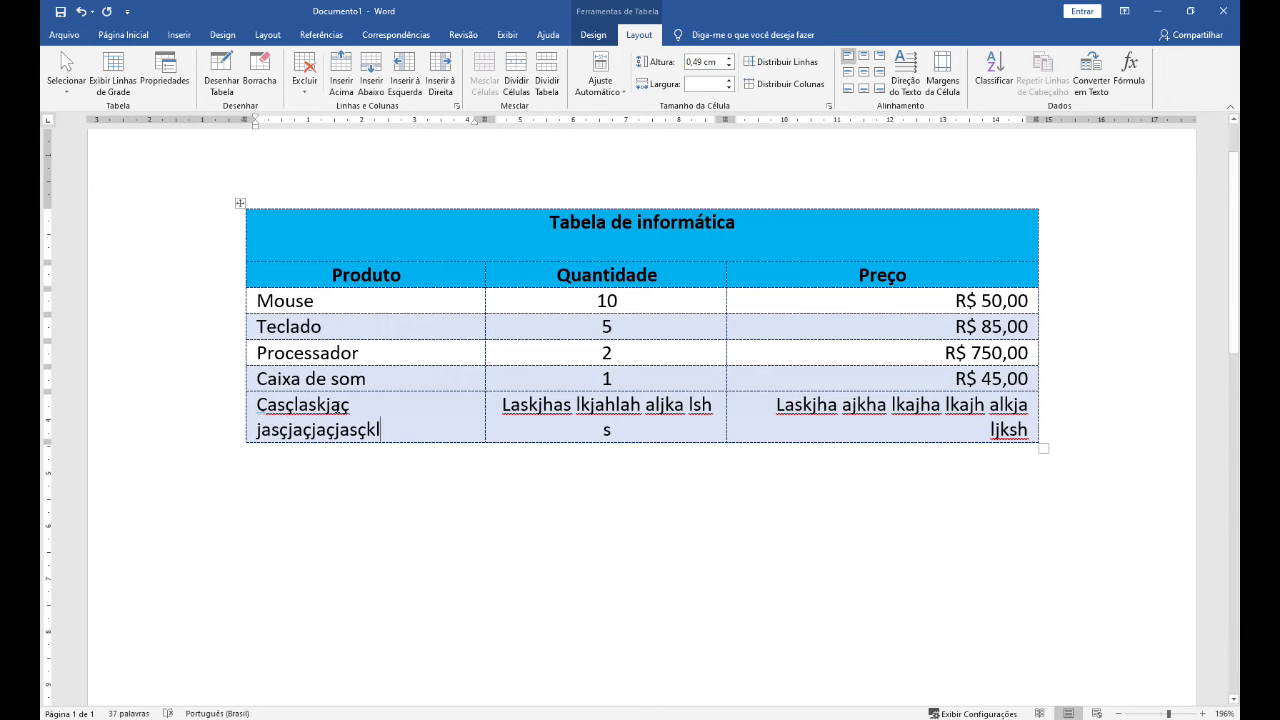
Delete the sample-text row below Caixa de som.
{"action": "right_click", "coordinate": [440, 425]}
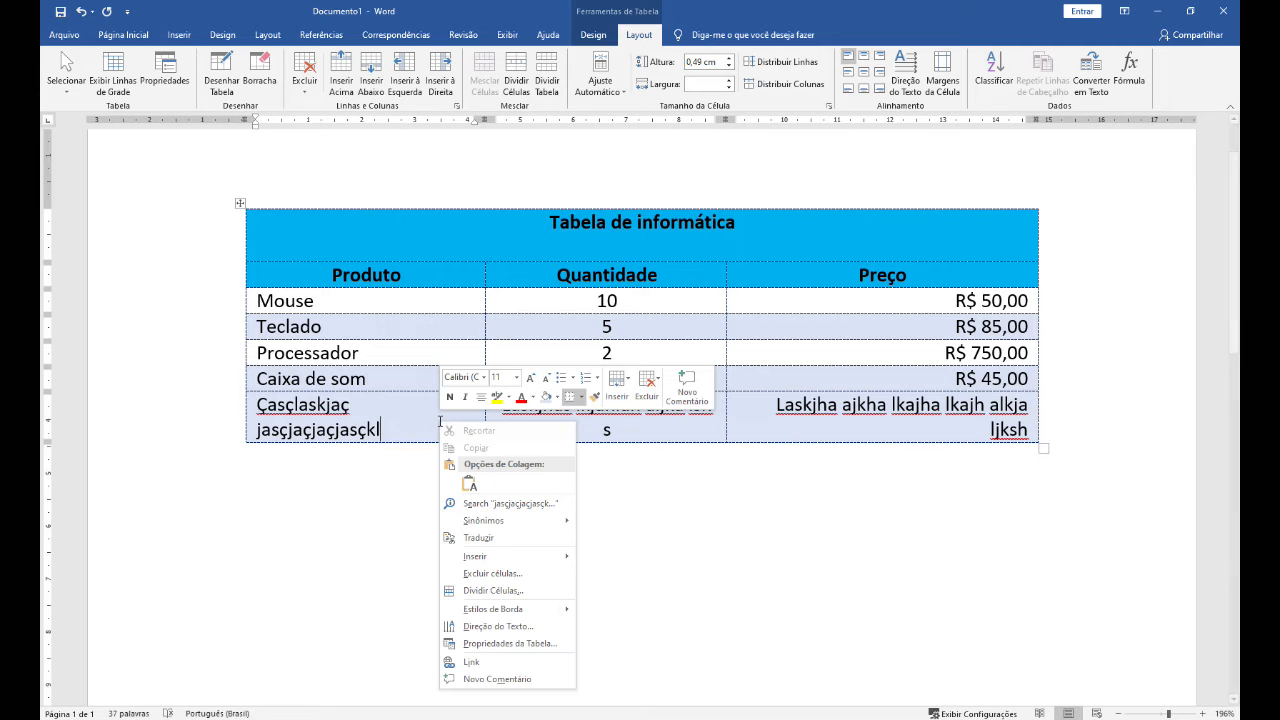
{"action": "left_click", "coordinate": [647, 384]}
{"action": "left_click", "coordinate": [681, 451]}
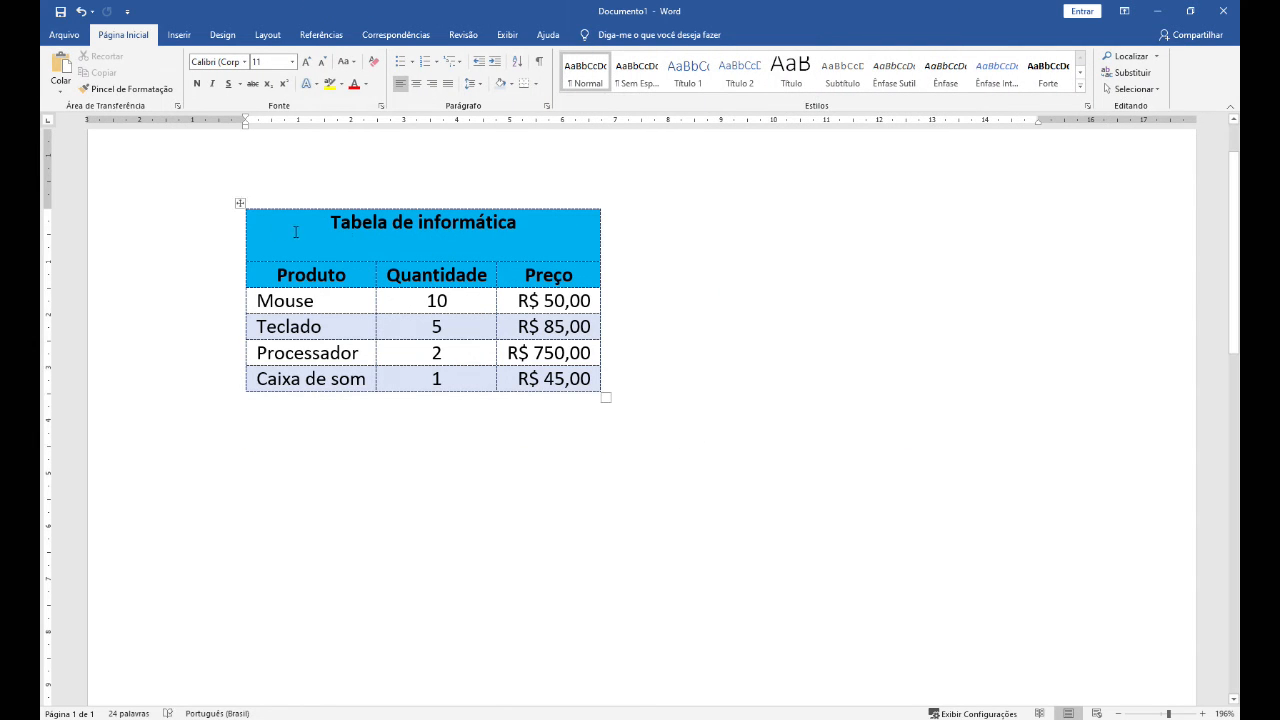
AutoFit the whole table to the window width.
{"action": "left_click", "coordinate": [240, 203]}
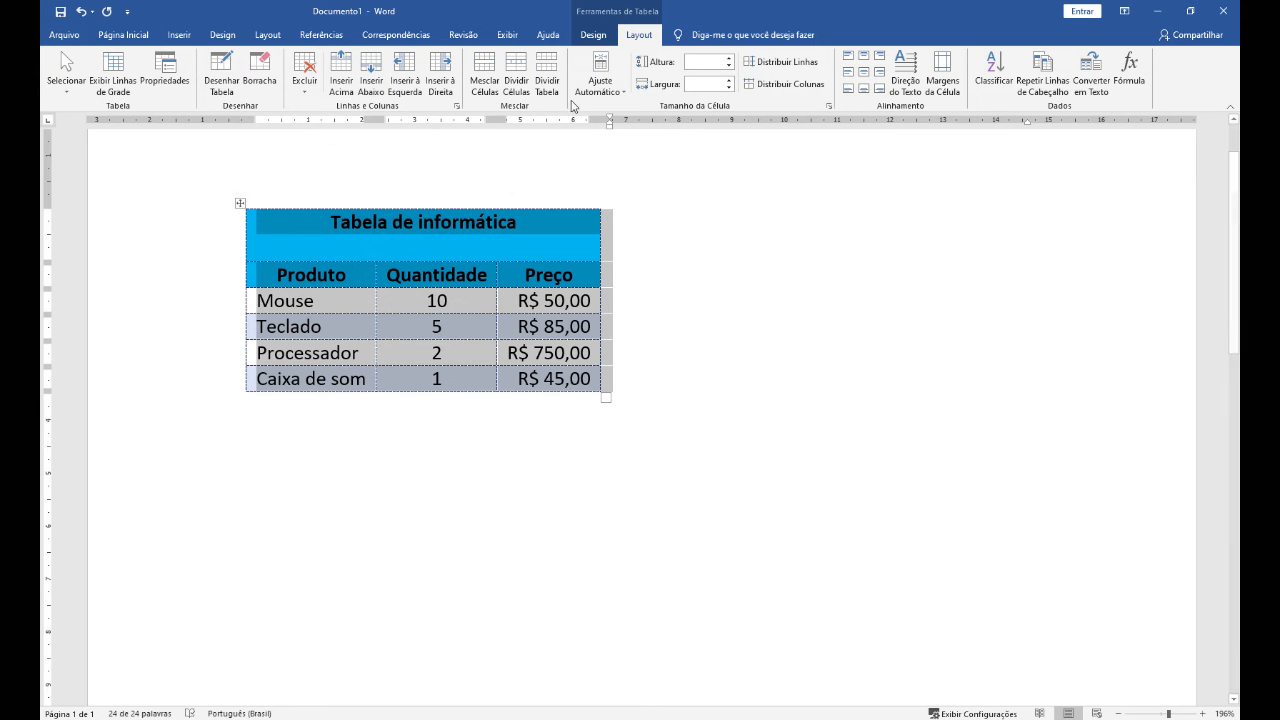
{"action": "left_click", "coordinate": [600, 80]}
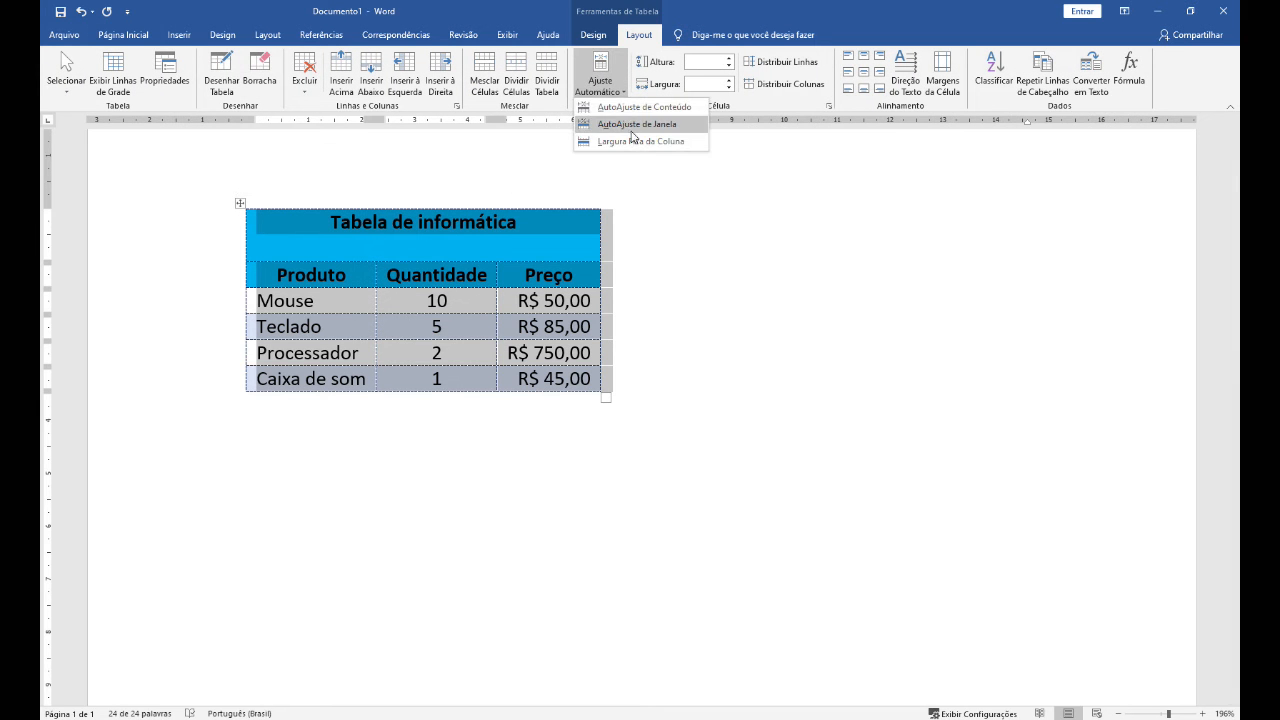
{"action": "left_click", "coordinate": [657, 126]}
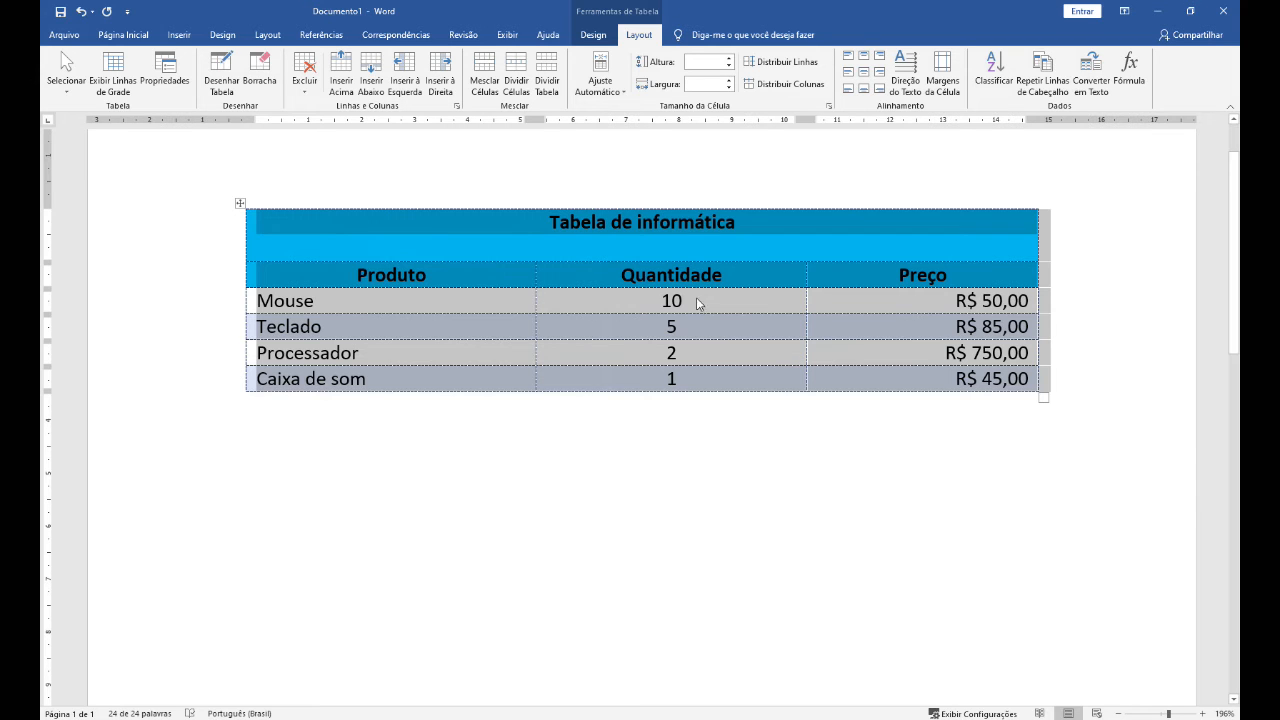
{"action": "left_click", "coordinate": [583, 249]}
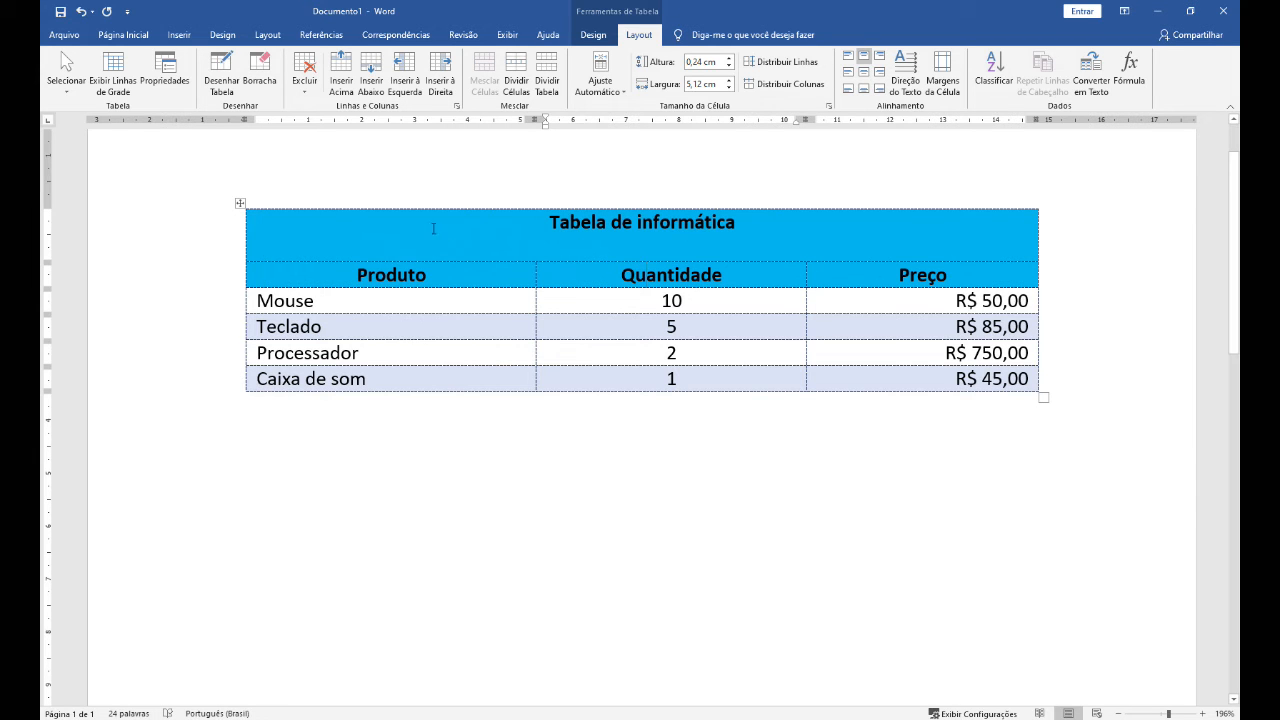
Increase the height of the "Tabela de informática" title row to about 1.48 cm.
{"action": "left_click_drag", "start_coordinate": [542, 222], "coordinate": [766, 224]}
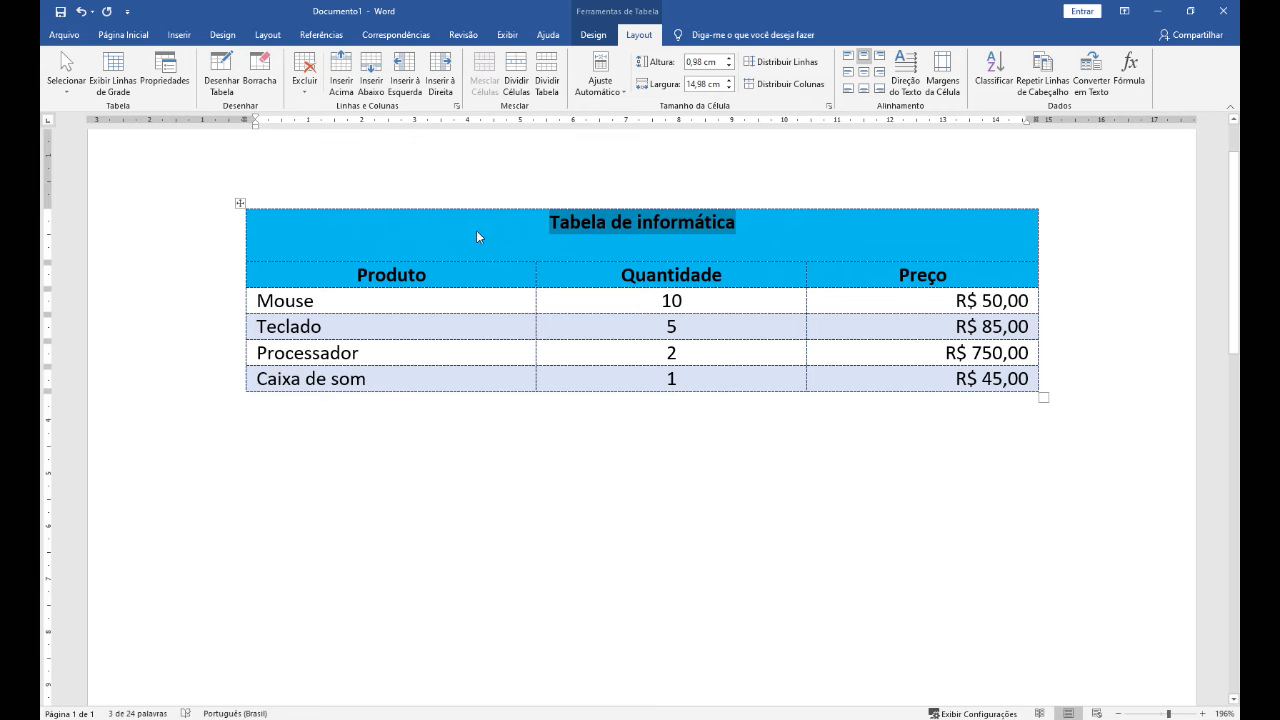
{"action": "left_click", "coordinate": [549, 255]}
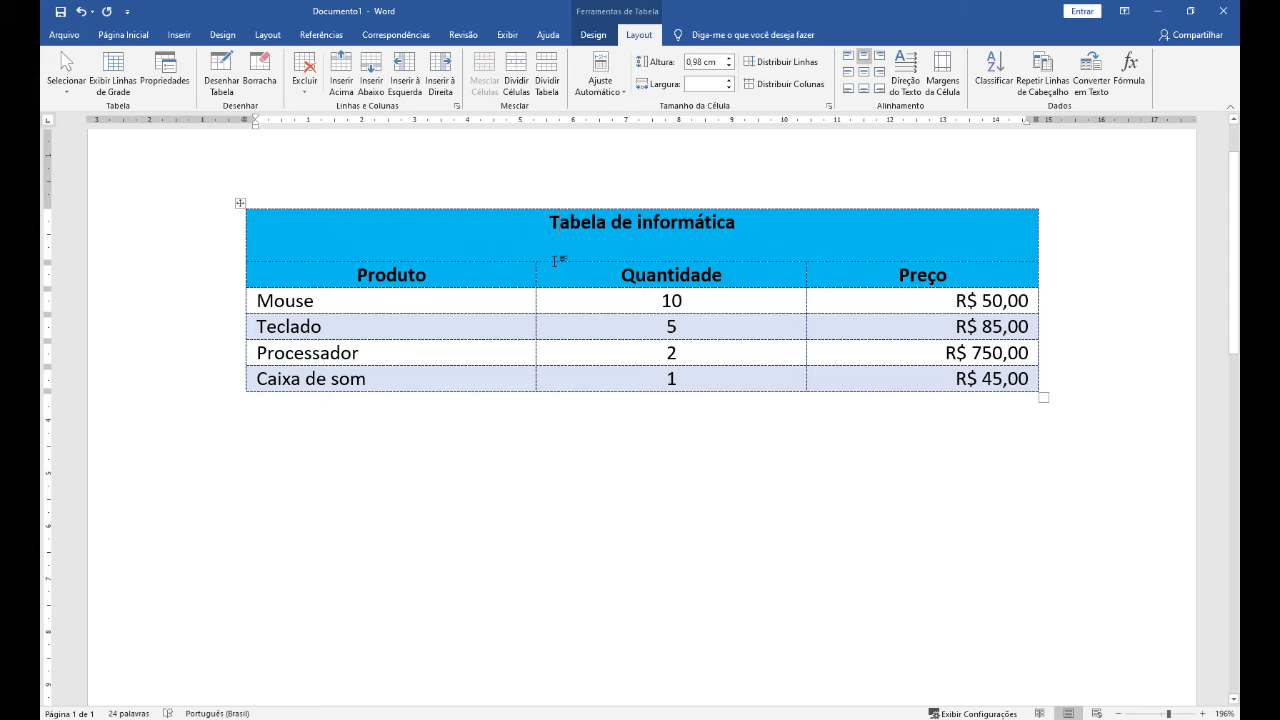
{"action": "left_click_drag", "start_coordinate": [555, 262], "coordinate": [552, 288]}
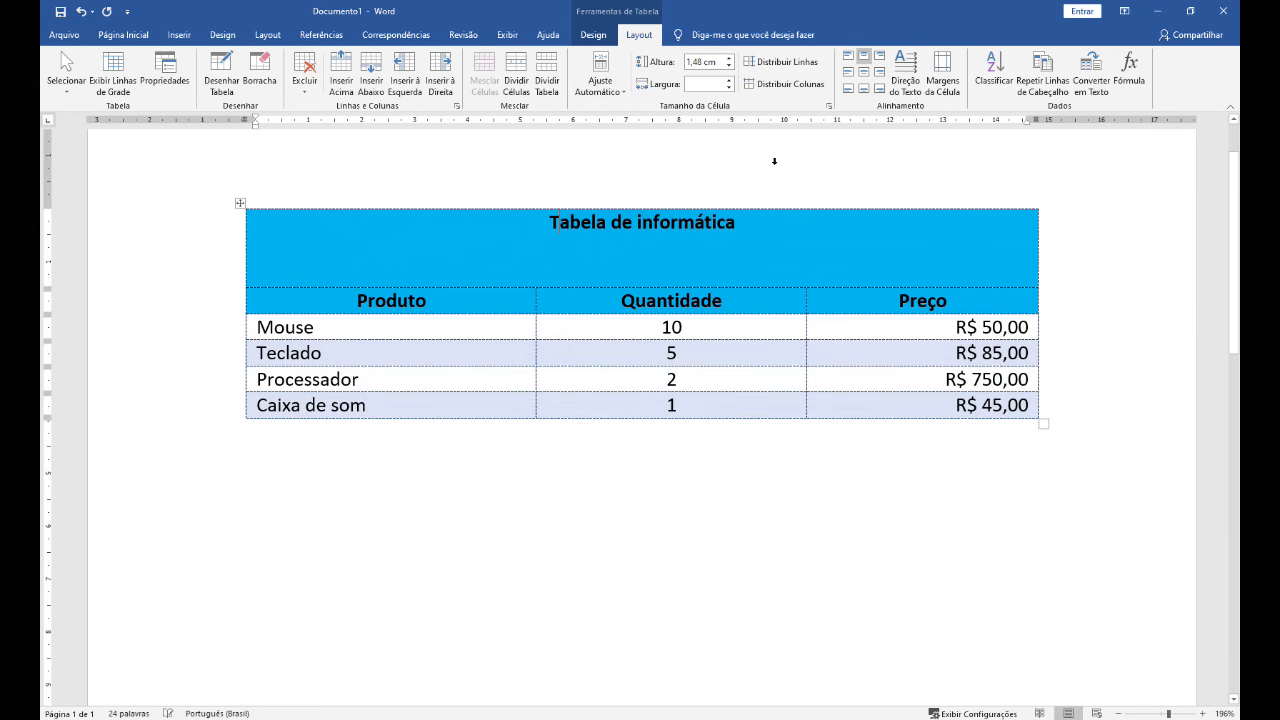
Try out the different centre, bottom, left and right text alignments on the title cell.
{"action": "left_click", "coordinate": [864, 72]}
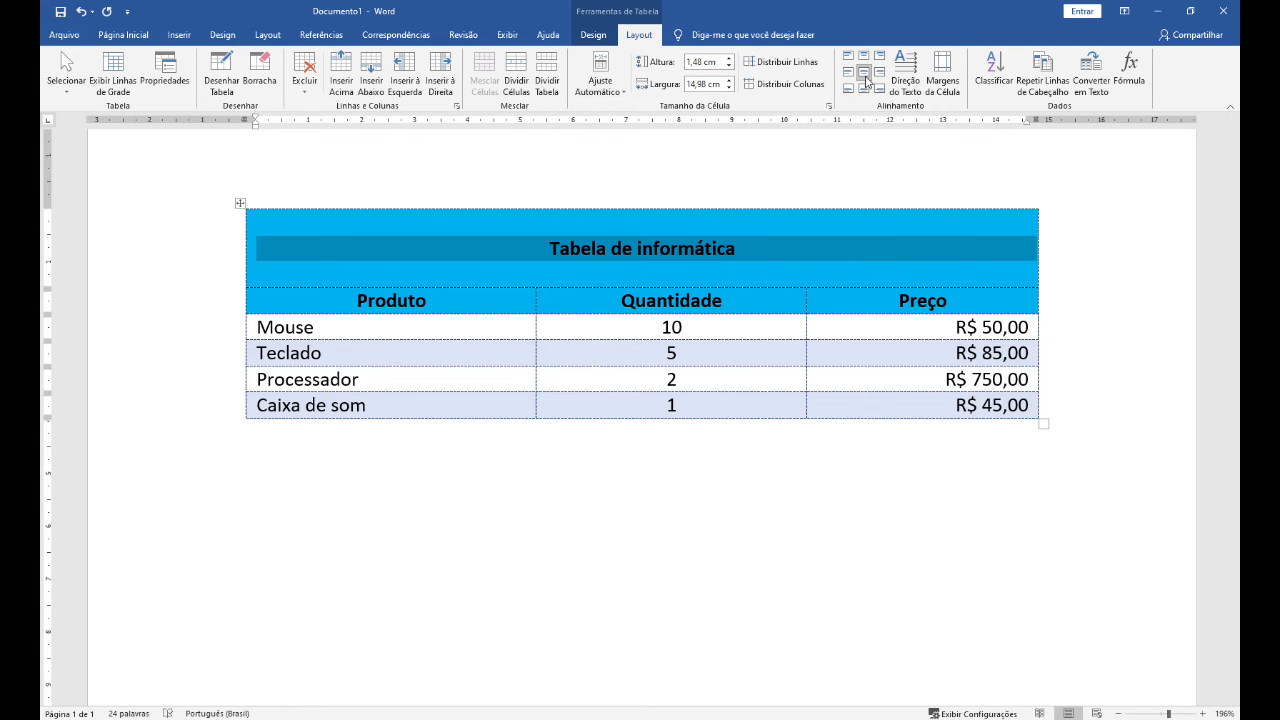
{"action": "left_click", "coordinate": [864, 89]}
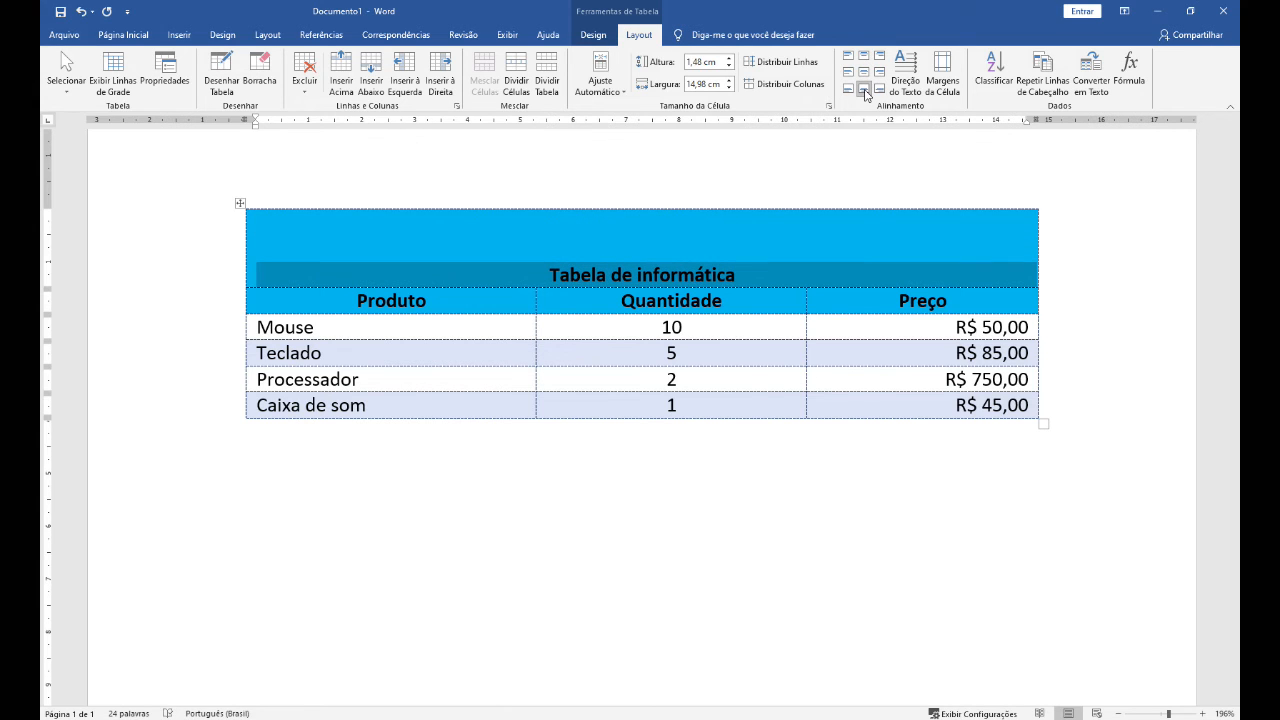
{"action": "left_click", "coordinate": [848, 58]}
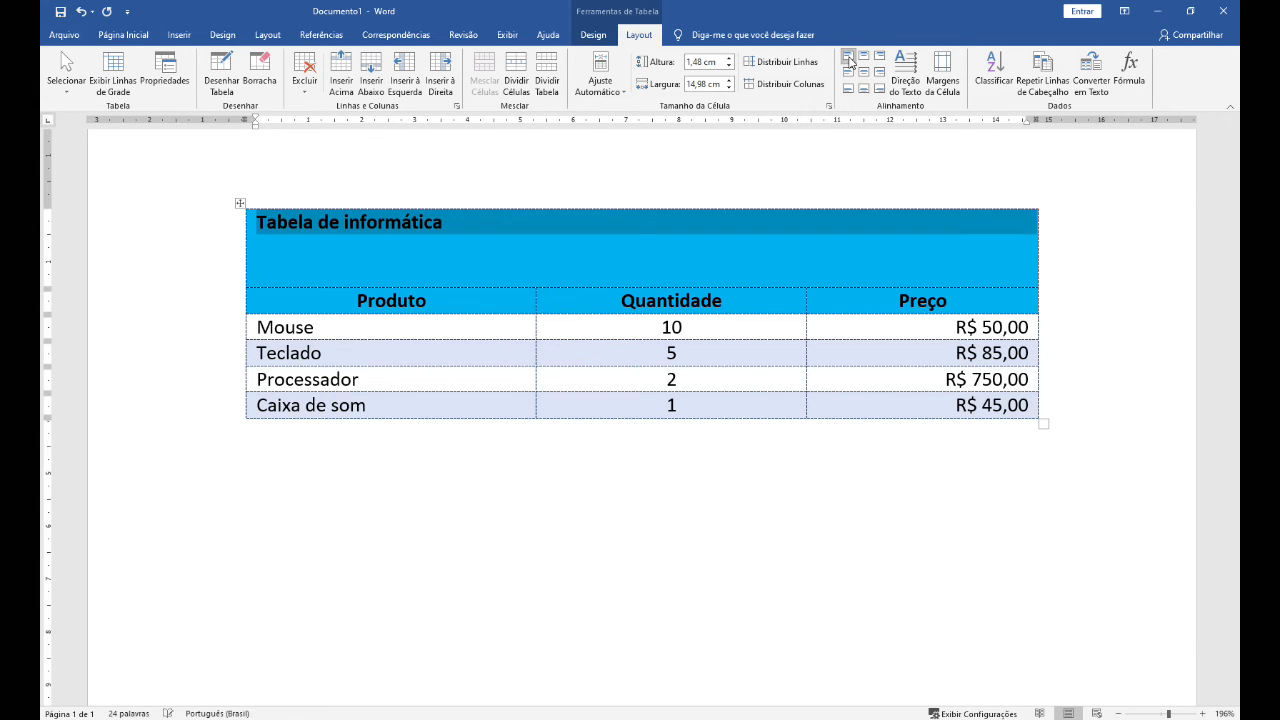
{"action": "left_click", "coordinate": [849, 73]}
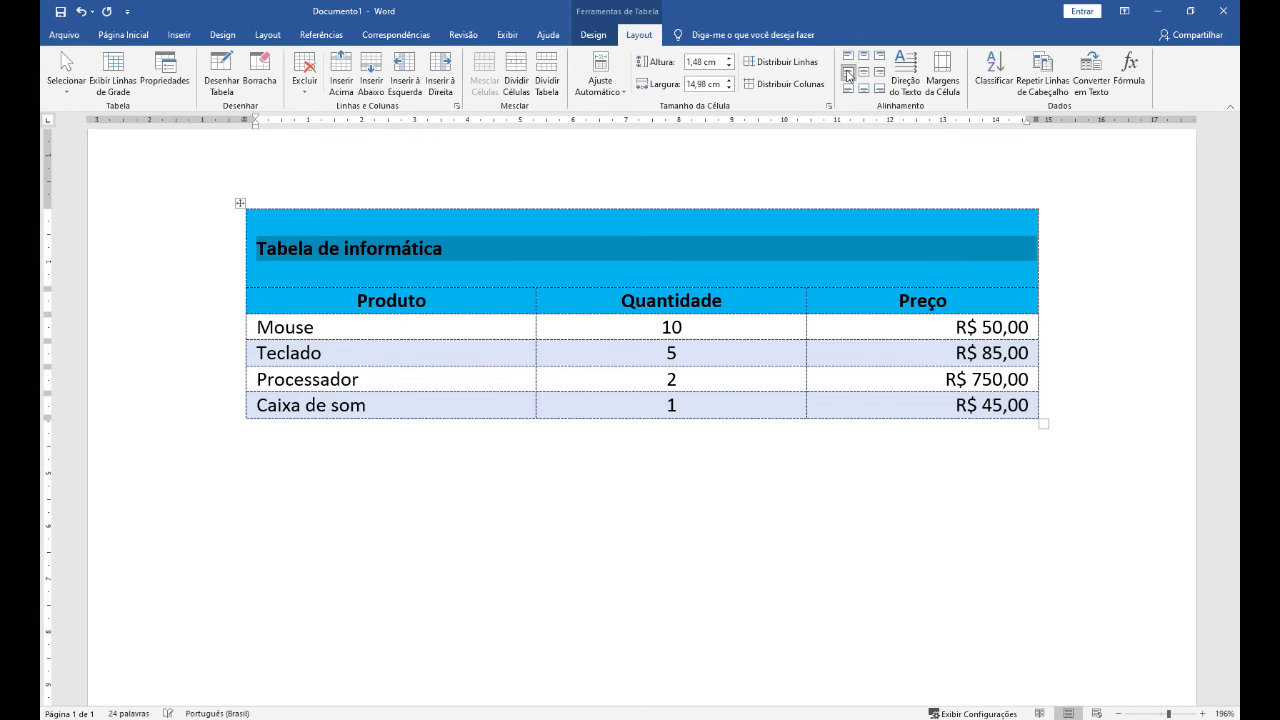
{"action": "left_click", "coordinate": [848, 91]}
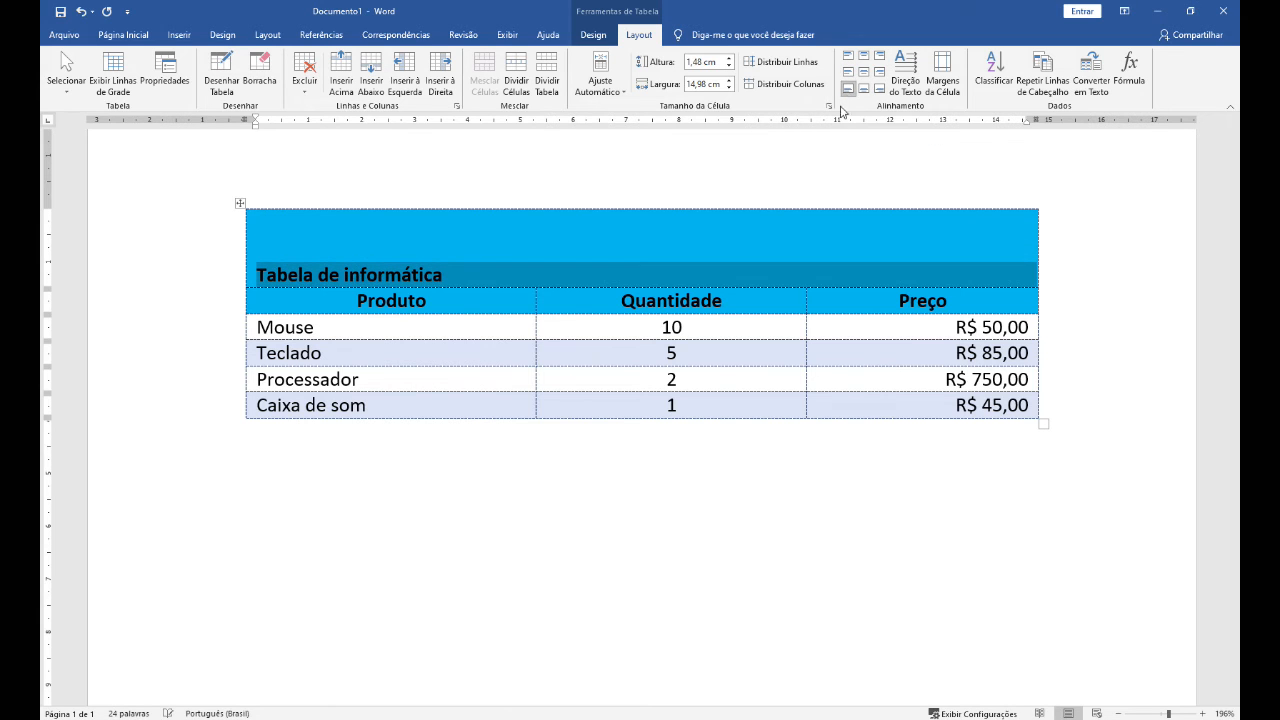
{"action": "left_click", "coordinate": [880, 89]}
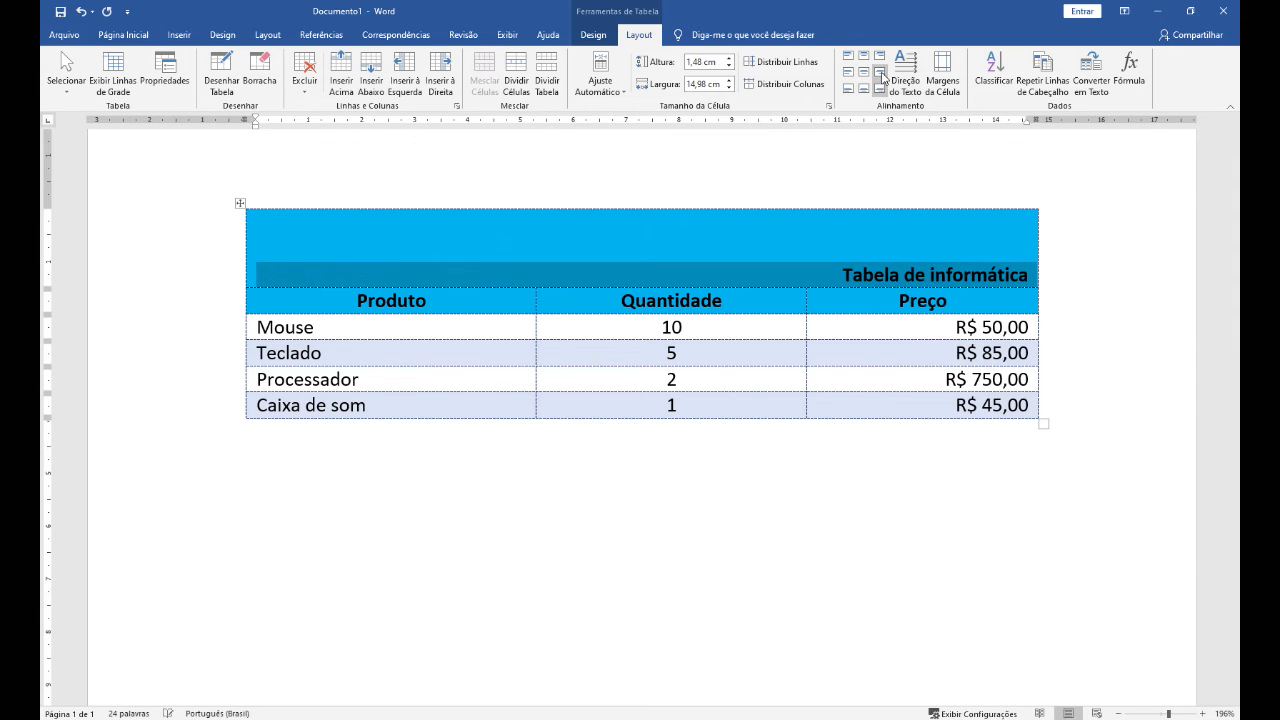
{"action": "left_click", "coordinate": [880, 72]}
{"action": "left_click", "coordinate": [880, 55]}
{"action": "left_click", "coordinate": [848, 55]}
Centre the title horizontally and vertically in its cell and reduce the title row's height to about 0.73 cm.
{"action": "left_click", "coordinate": [864, 72]}
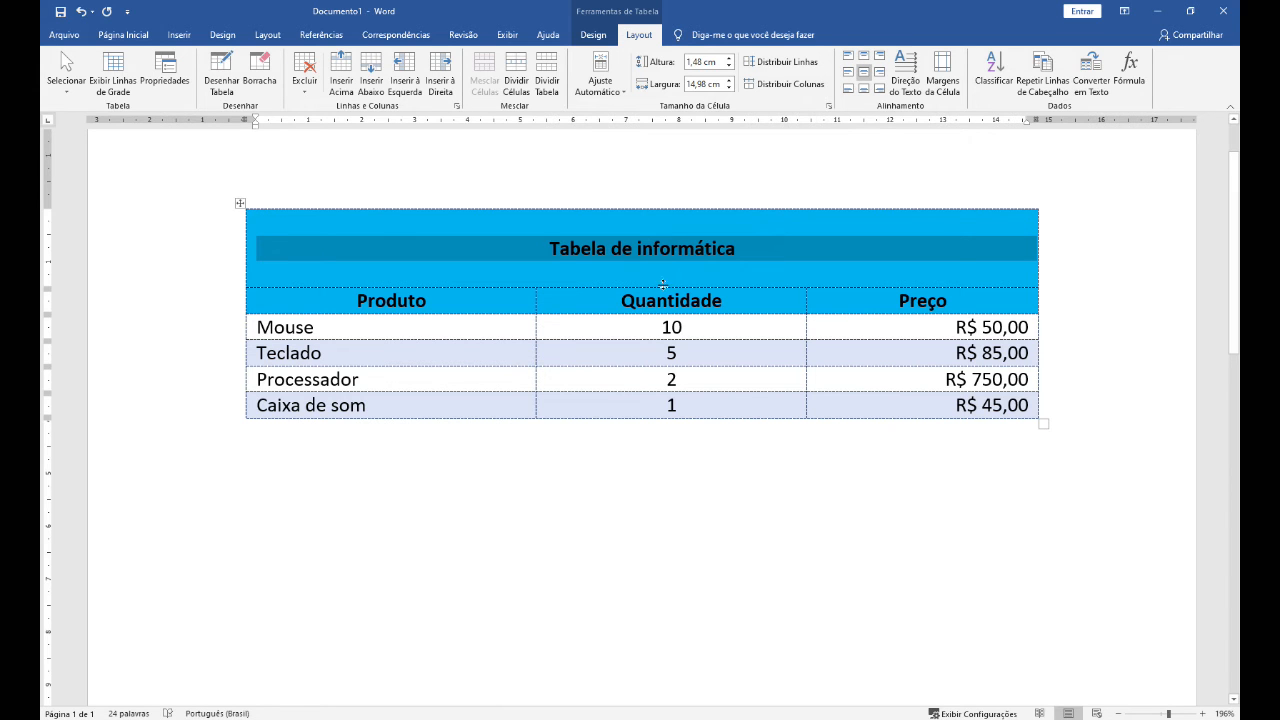
{"action": "left_click_drag", "start_coordinate": [655, 288], "coordinate": [220, 248]}
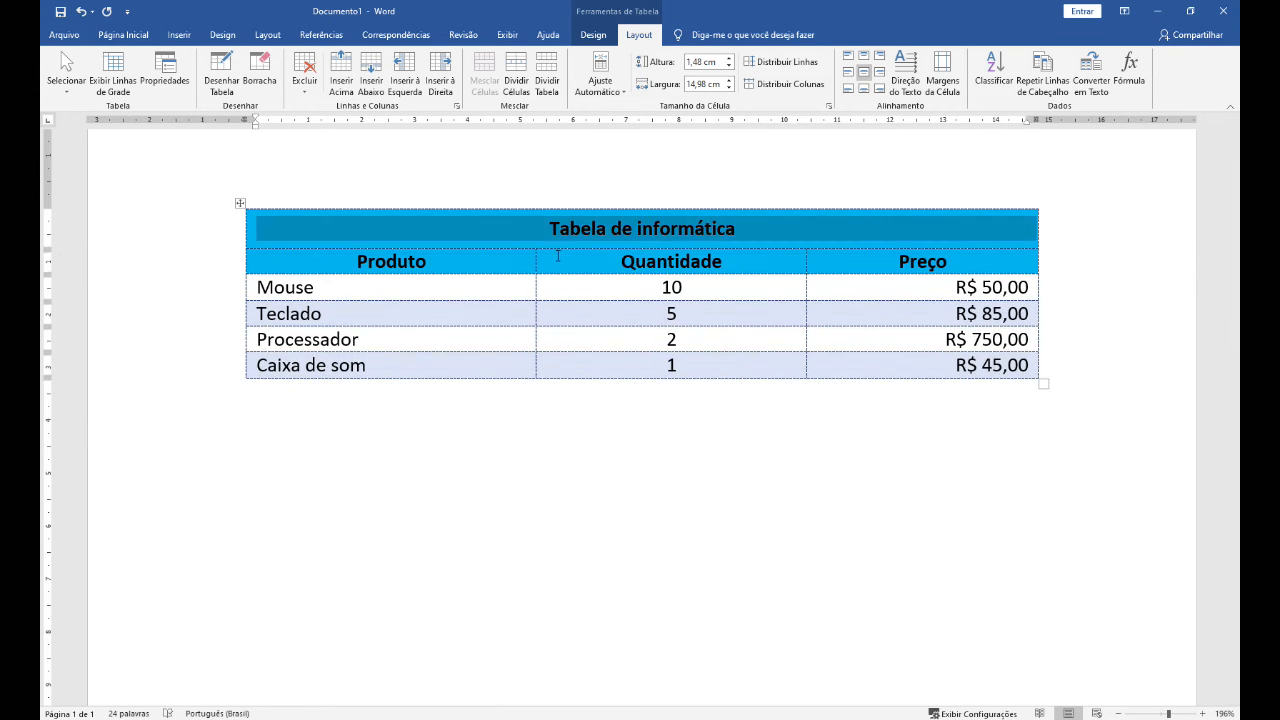
Insert an empty column to the left of Produto and merge all its cells into one.
{"action": "left_click", "coordinate": [262, 234]}
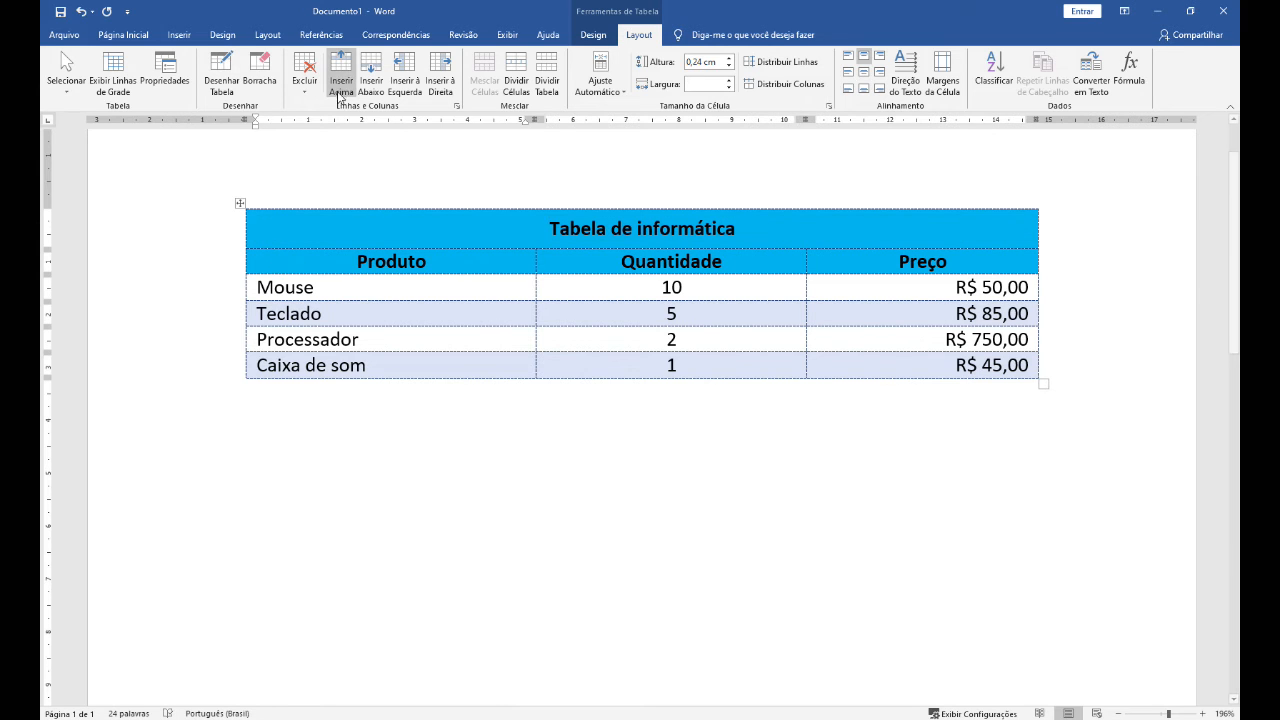
{"action": "left_click", "coordinate": [404, 80]}
{"action": "left_click", "coordinate": [365, 266]}
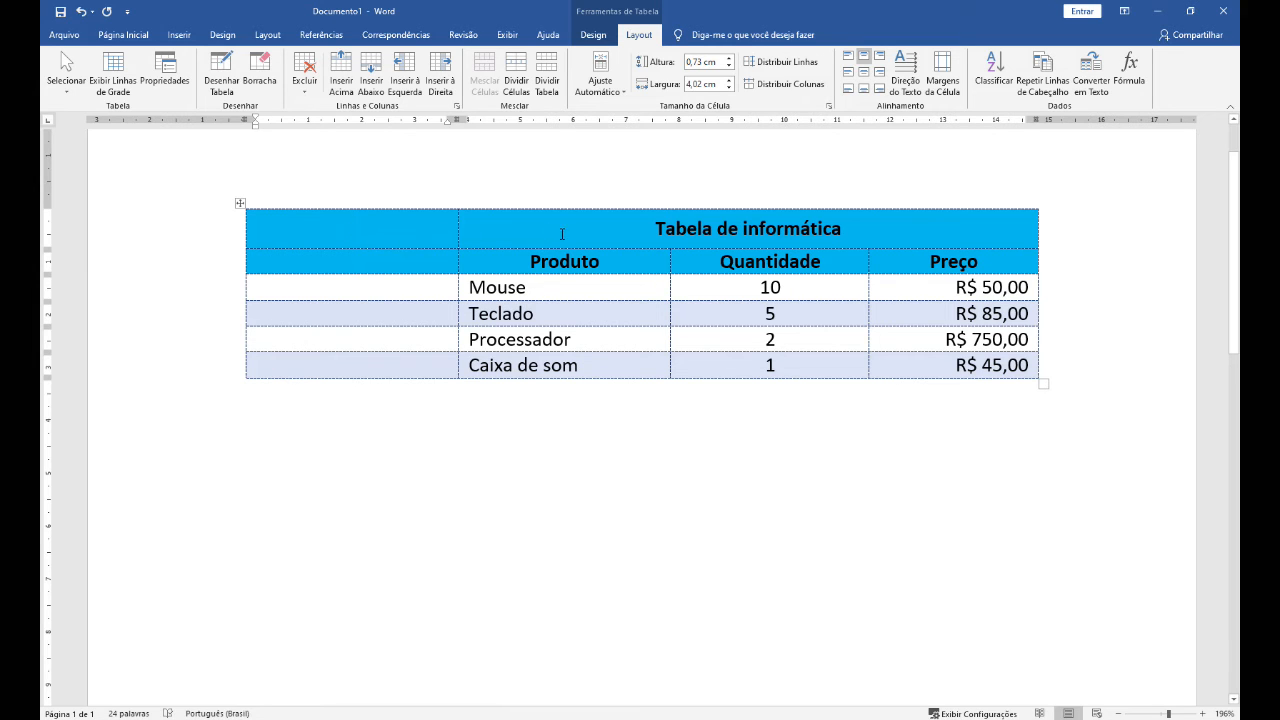
{"action": "left_click_drag", "start_coordinate": [348, 231], "coordinate": [337, 362]}
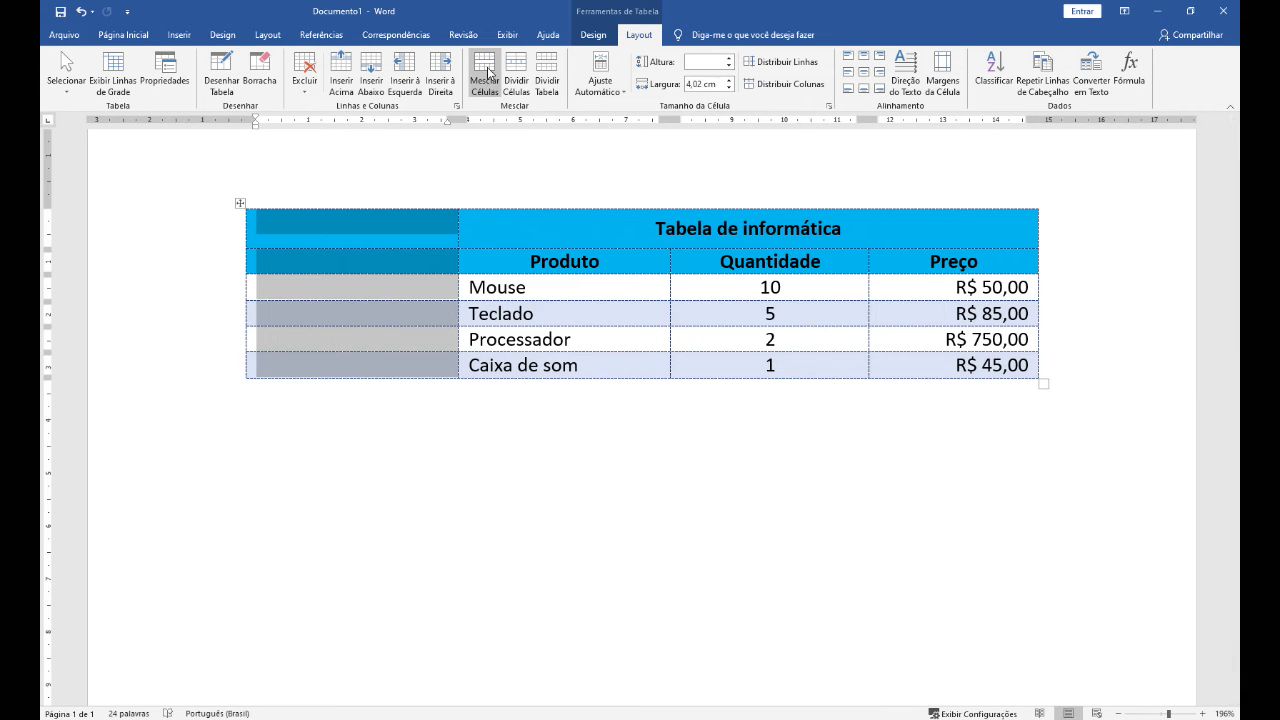
{"action": "left_click", "coordinate": [486, 76]}
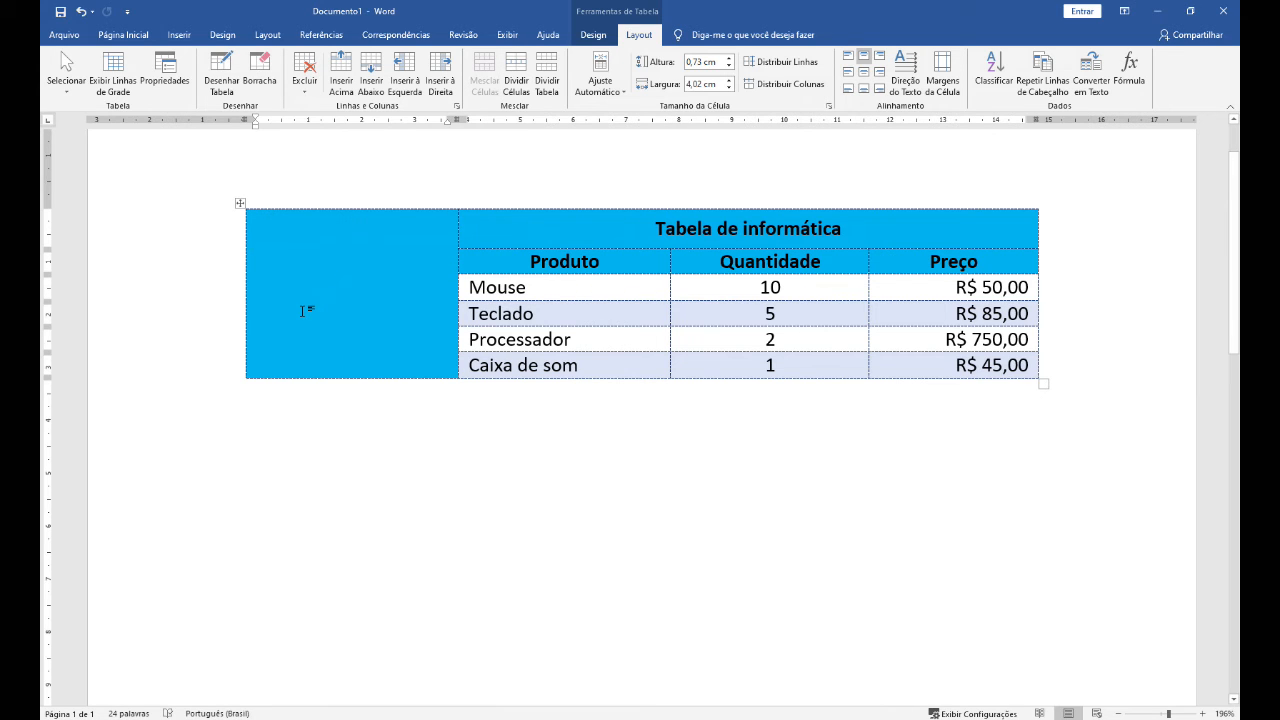
Enter "Informática" in the merged cell of the new first column.
{"action": "type", "text": "tab"}
{"action": "key", "text": "BackSpace"}
{"action": "key", "text": "BackSpace"}
{"action": "type", "text": "Inform"}
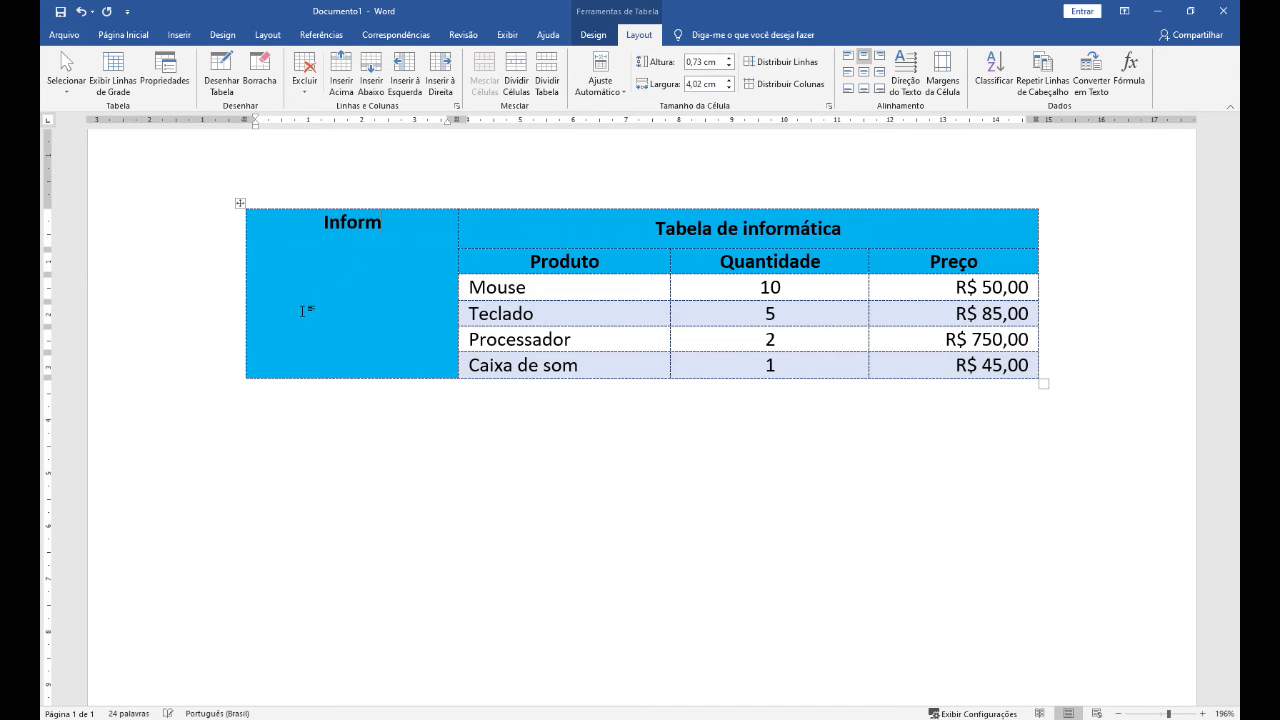
{"action": "type", "text": "ática"}
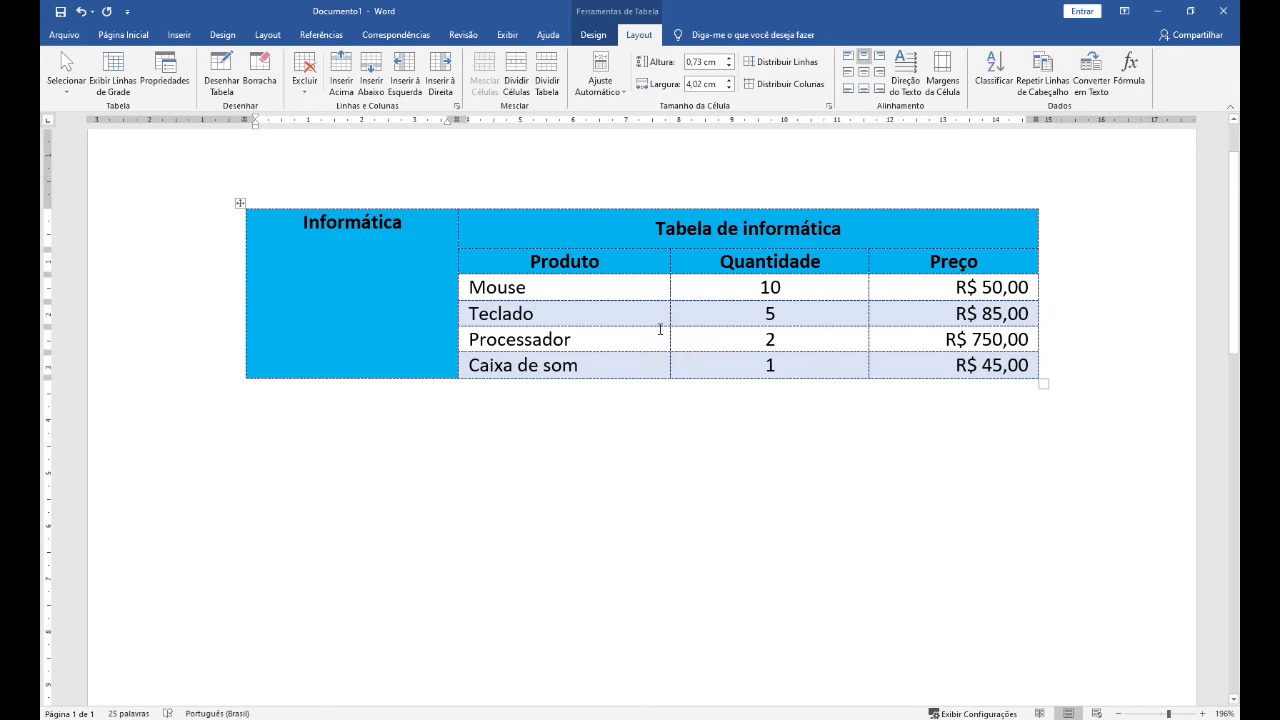
Shorten the title "Tabela de informática" to "Tabela".
{"action": "left_click", "coordinate": [739, 228]}
{"action": "left_click_drag", "start_coordinate": [716, 228], "coordinate": [845, 230]}
{"action": "key", "text": "BackSpace"}
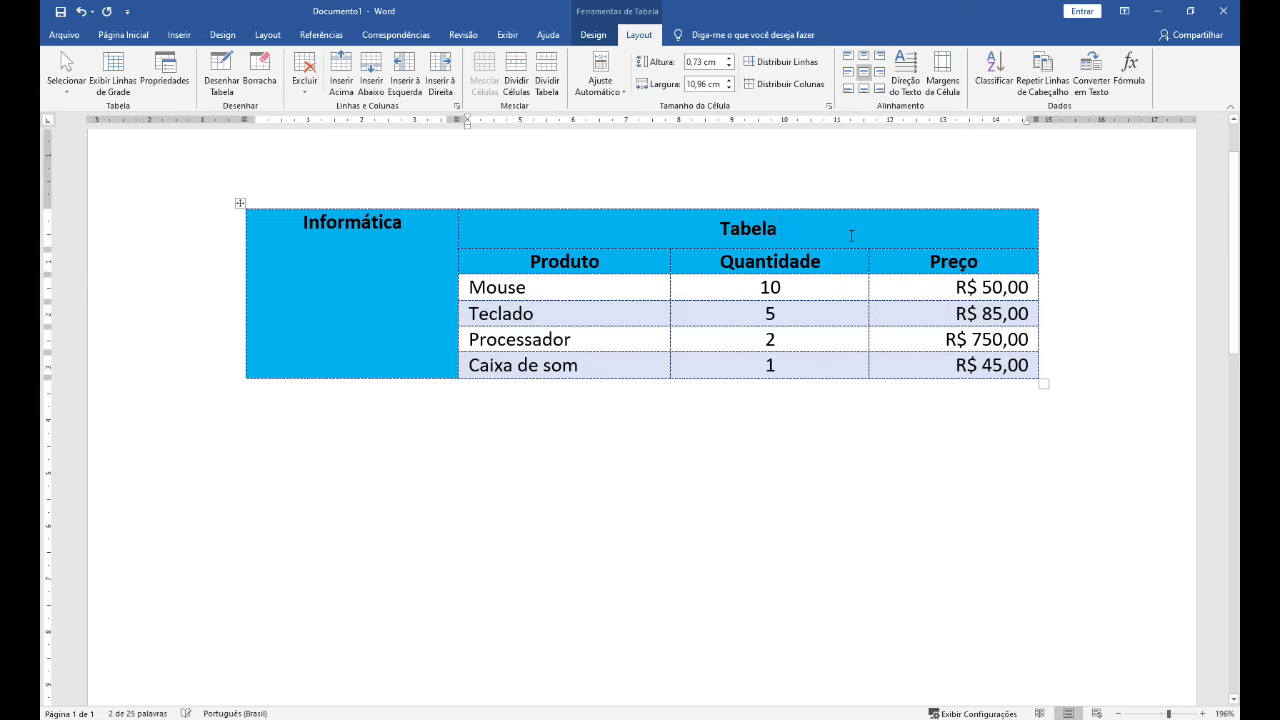
Rotate the "Informática" text to read from bottom to top and narrow its column to about 0.88 cm.
{"action": "left_click", "coordinate": [305, 223]}
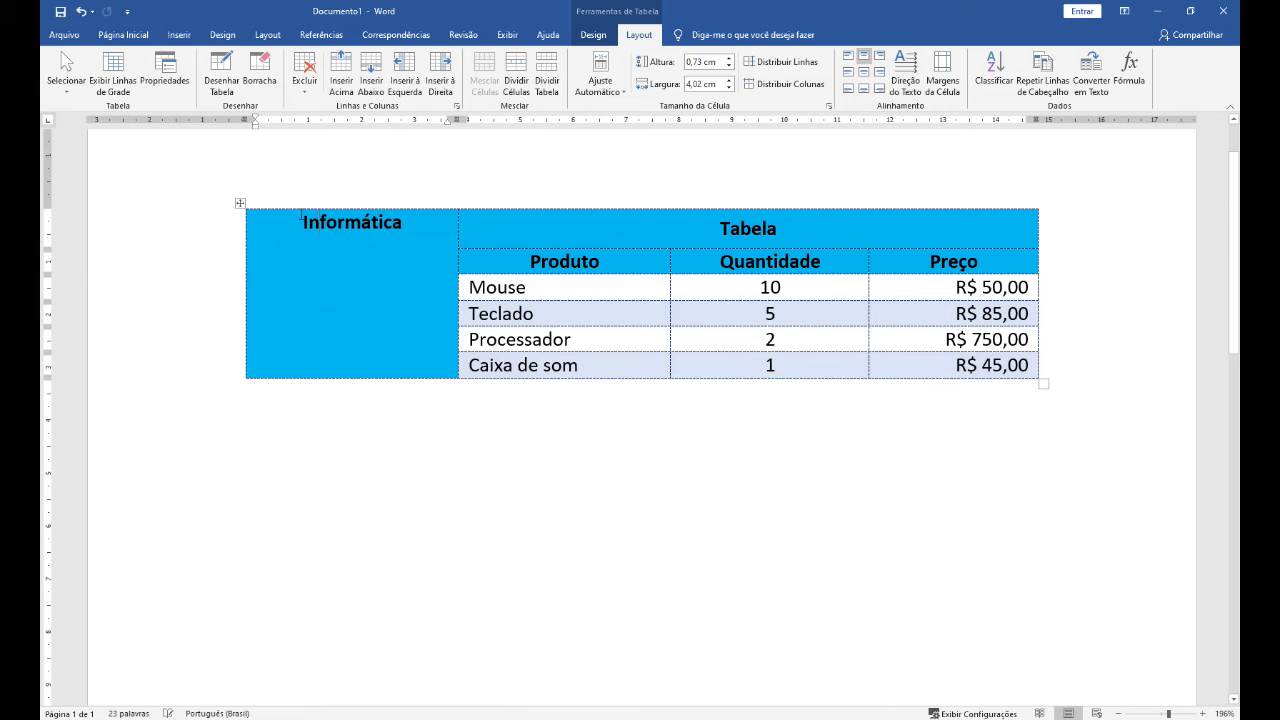
{"action": "left_click_drag", "start_coordinate": [312, 224], "coordinate": [410, 223]}
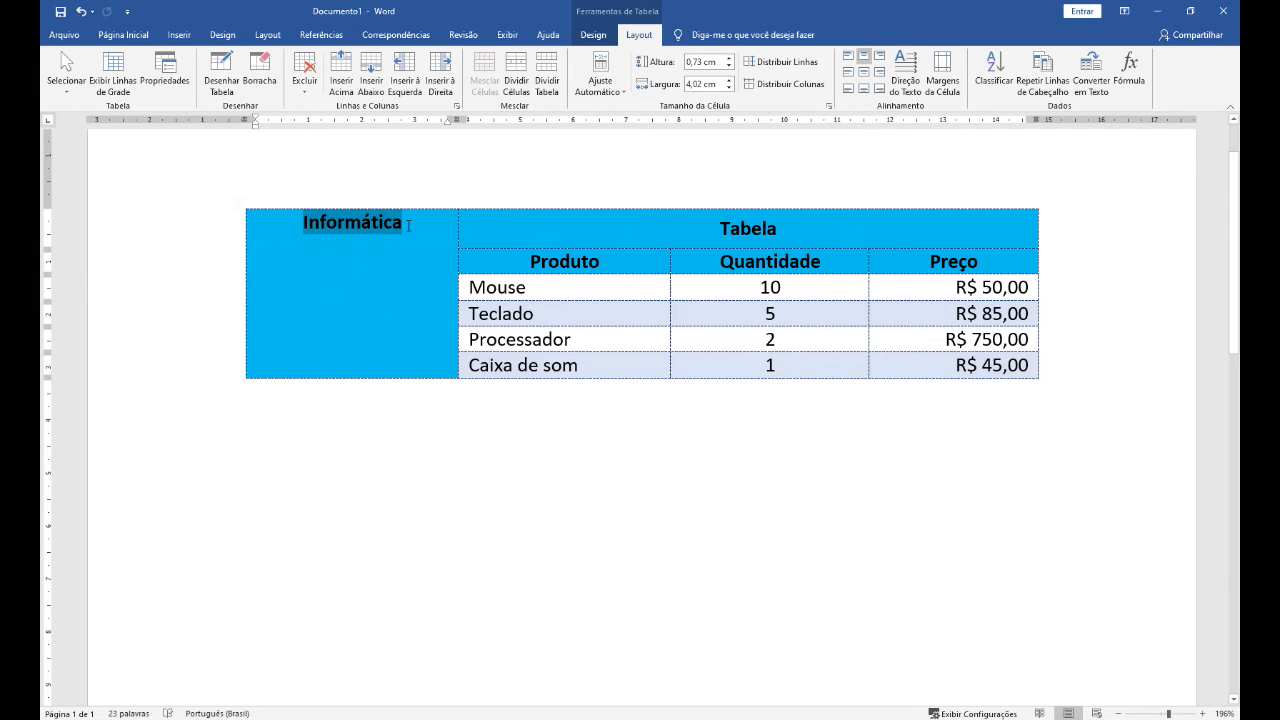
{"action": "left_click", "coordinate": [910, 80]}
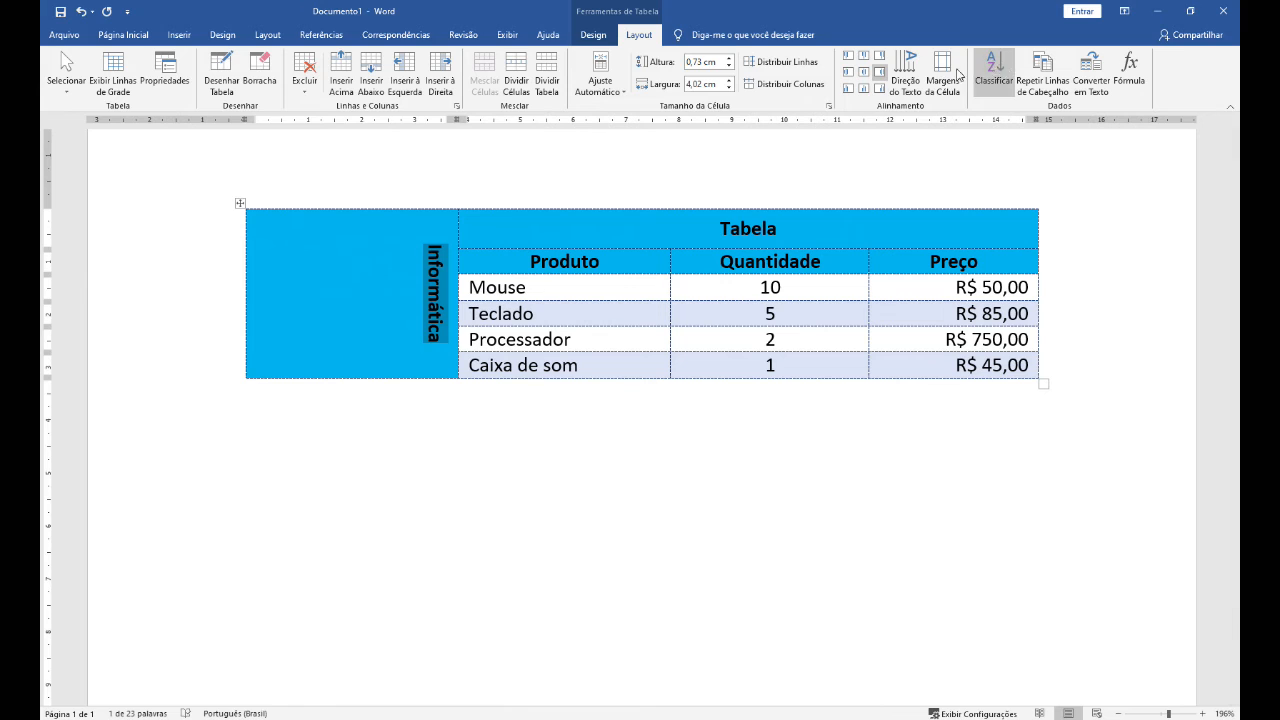
{"action": "left_click", "coordinate": [912, 70]}
{"action": "left_click", "coordinate": [912, 70]}
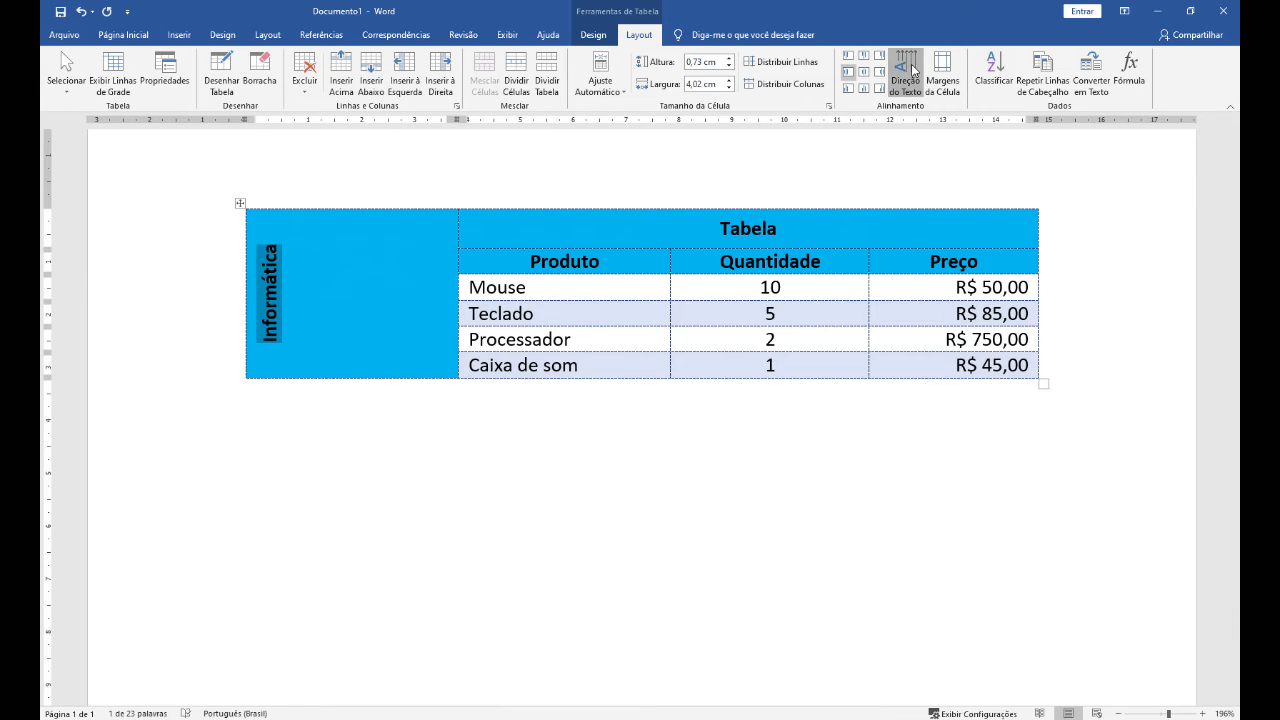
{"action": "left_click", "coordinate": [912, 70]}
{"action": "left_click", "coordinate": [912, 70]}
{"action": "left_click", "coordinate": [912, 70]}
{"action": "left_click", "coordinate": [912, 70]}
{"action": "left_click", "coordinate": [912, 70]}
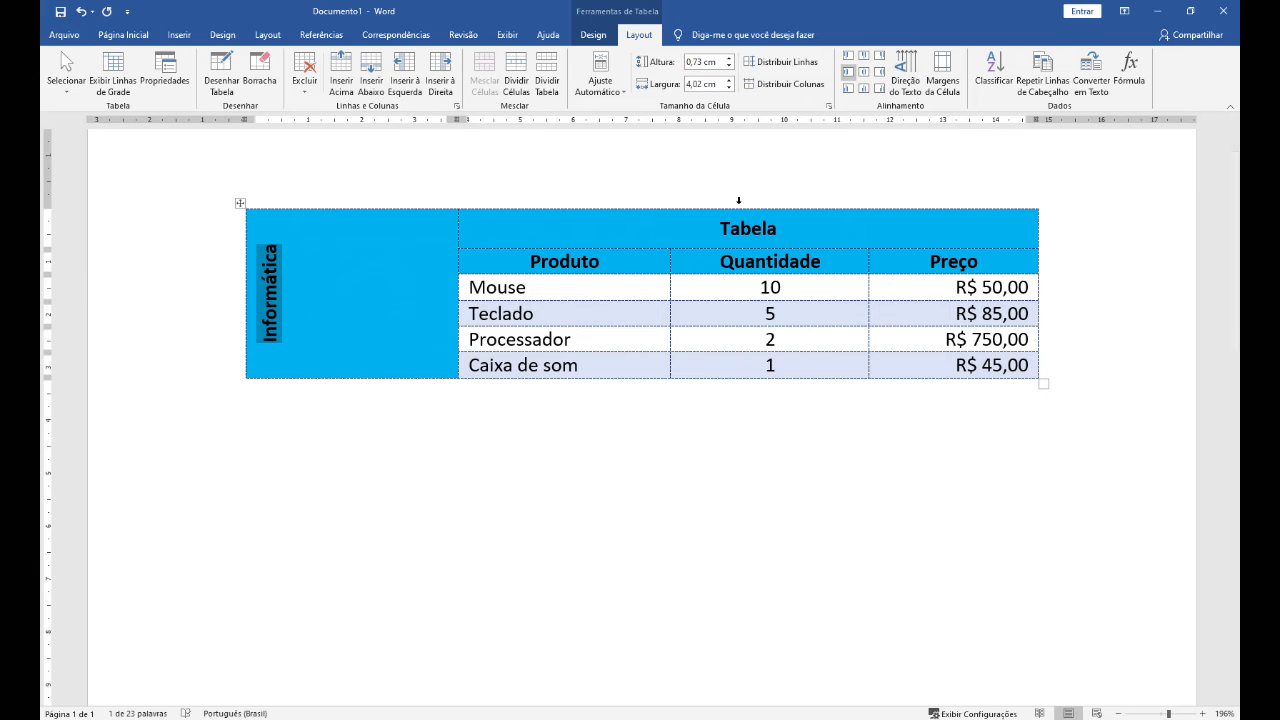
{"action": "left_click_drag", "start_coordinate": [457, 259], "coordinate": [289, 268]}
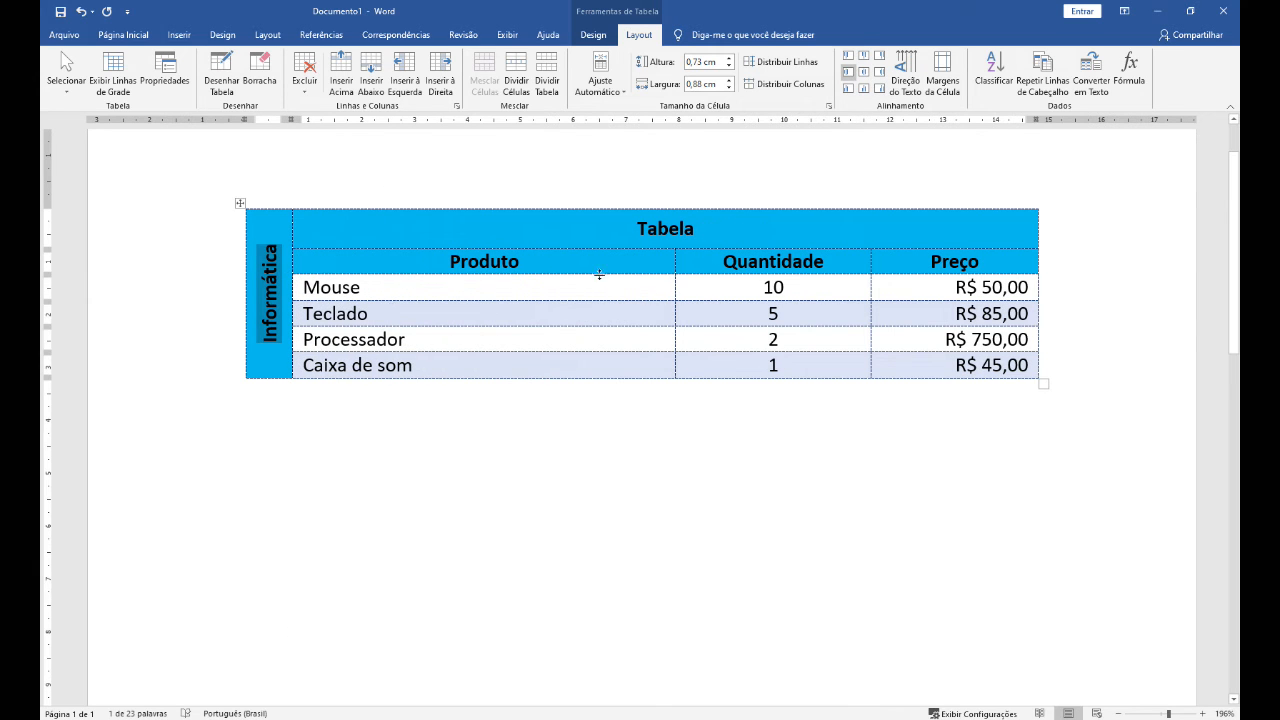
Align the product names from Mouse to Caixa de som to the left and vertically centred in their cells.
{"action": "left_click", "coordinate": [329, 262]}
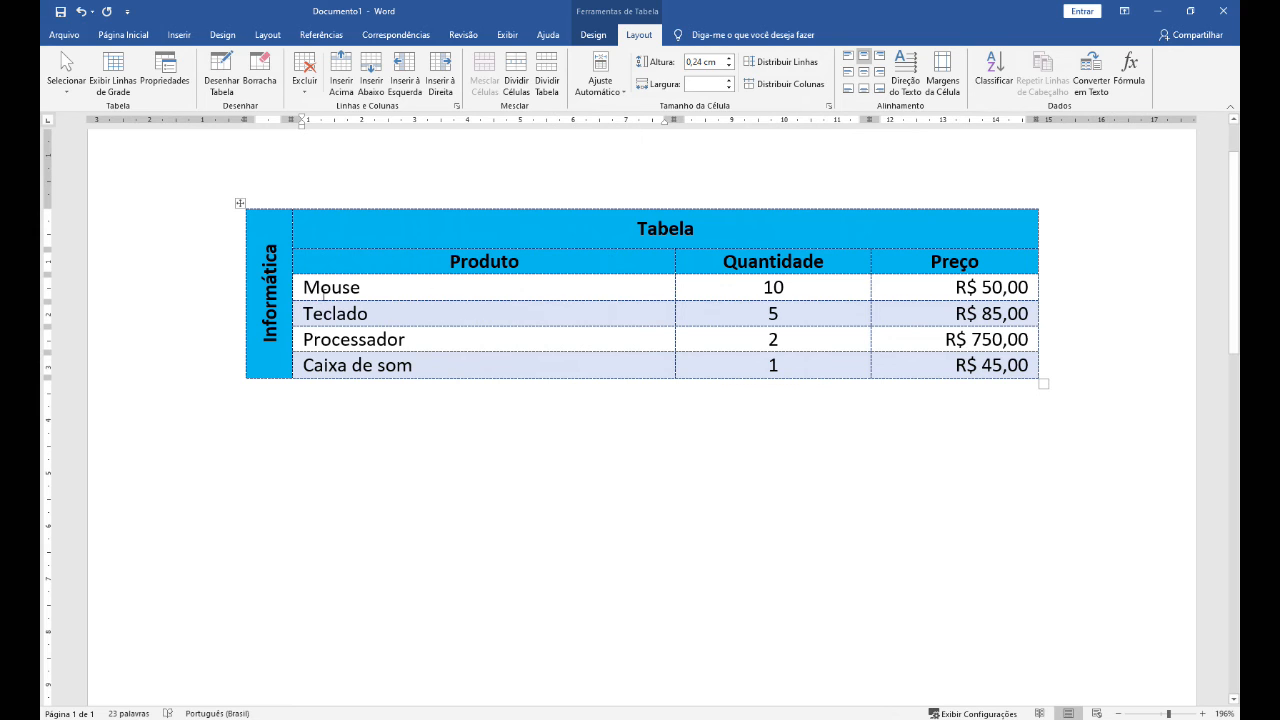
{"action": "left_click_drag", "start_coordinate": [303, 286], "coordinate": [410, 365]}
{"action": "left_click", "coordinate": [848, 72]}
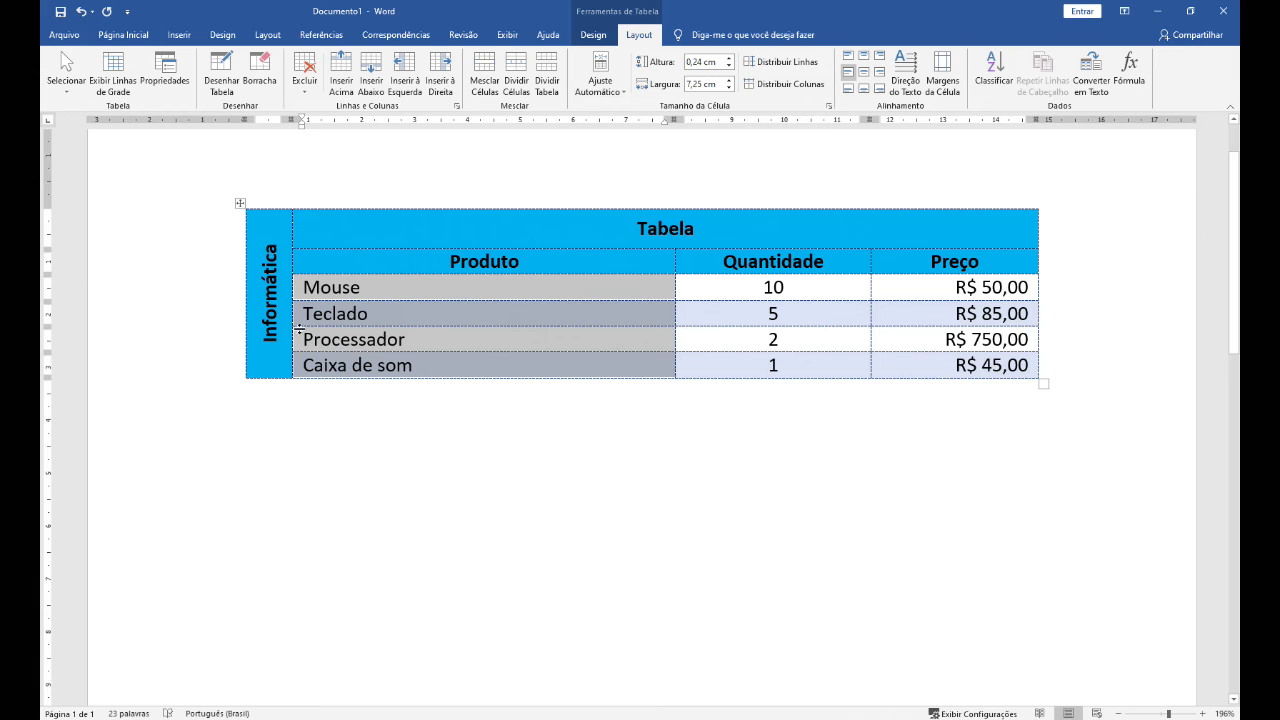
Increase the table's default left cell margin and apply it.
{"action": "left_click", "coordinate": [297, 367]}
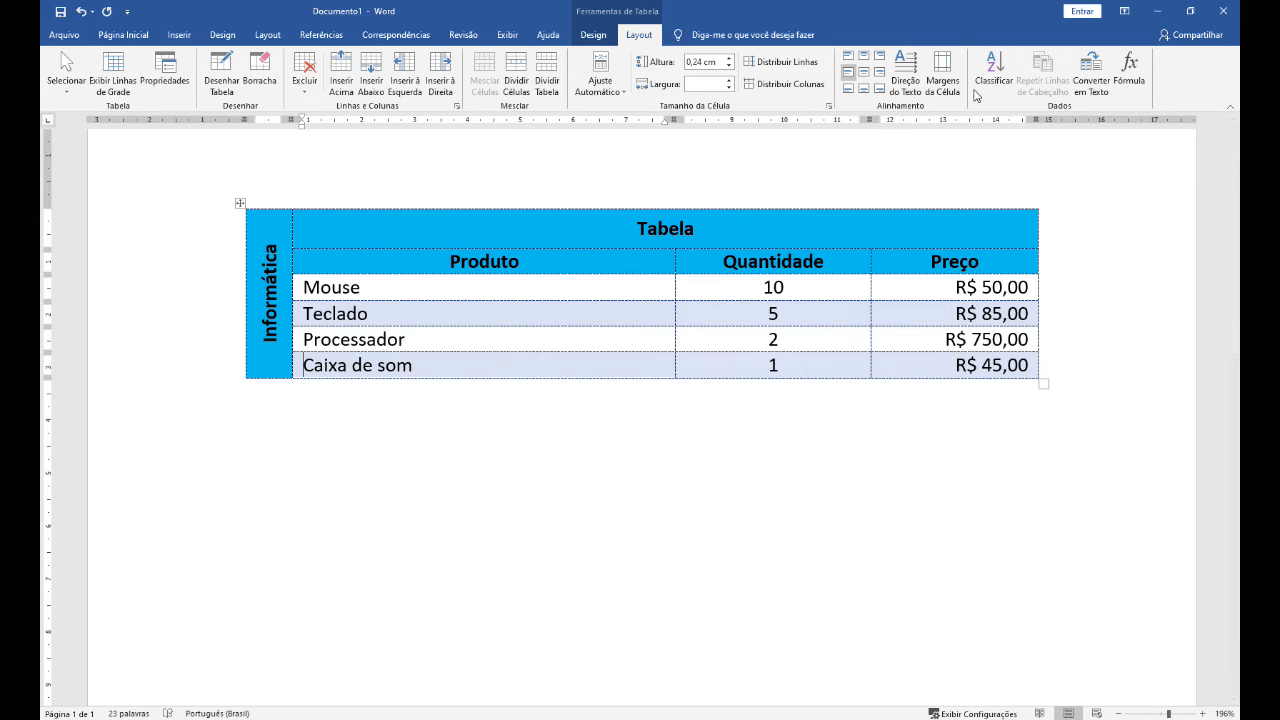
{"action": "left_click", "coordinate": [945, 72]}
{"action": "left_click_drag", "start_coordinate": [650, 264], "coordinate": [536, 88]}
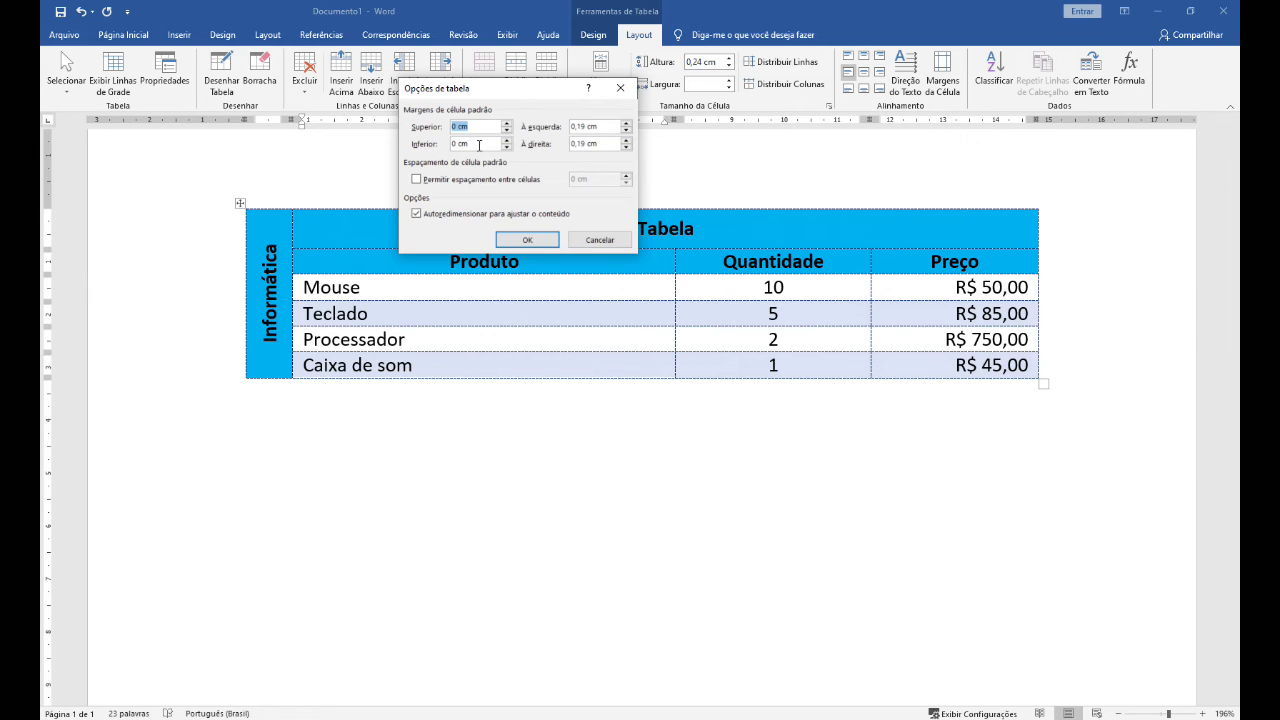
{"action": "left_click", "coordinate": [627, 124]}
{"action": "left_click", "coordinate": [627, 124]}
{"action": "left_click", "coordinate": [627, 124]}
{"action": "left_click", "coordinate": [627, 124]}
{"action": "left_click", "coordinate": [526, 242]}
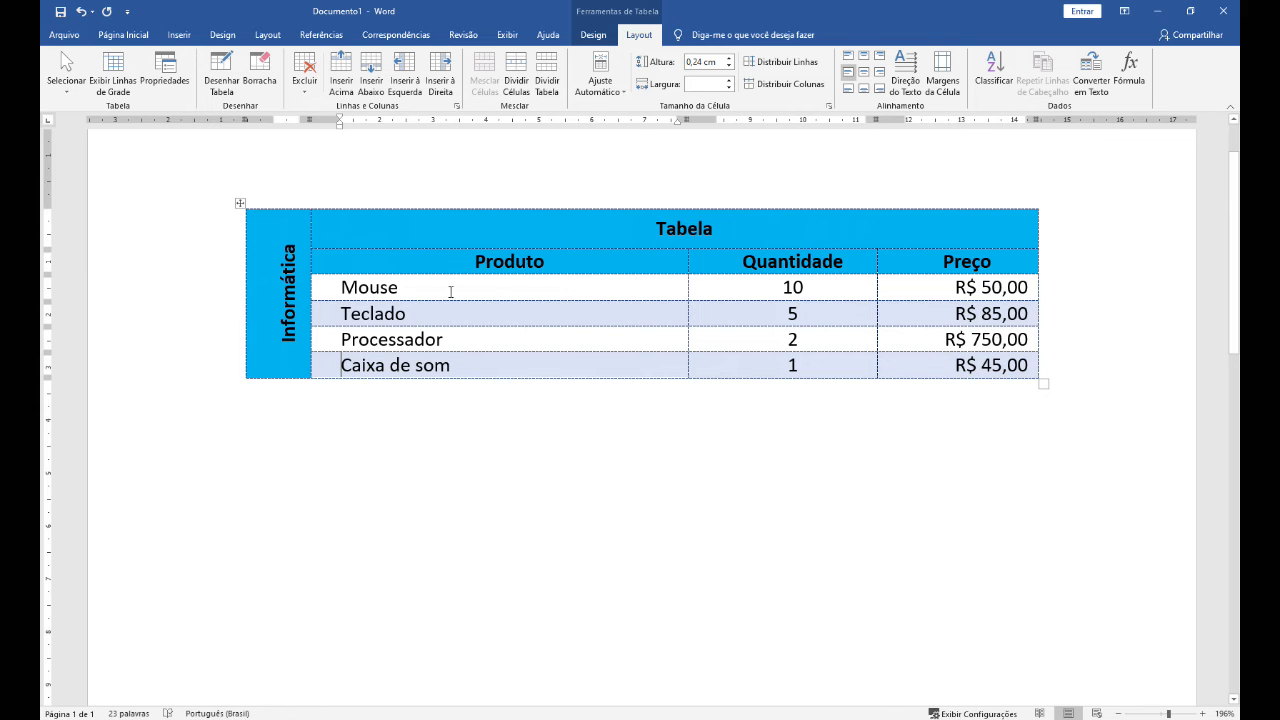
Set the table's default top cell margin to 0.5 cm and apply it.
{"action": "left_click", "coordinate": [941, 75]}
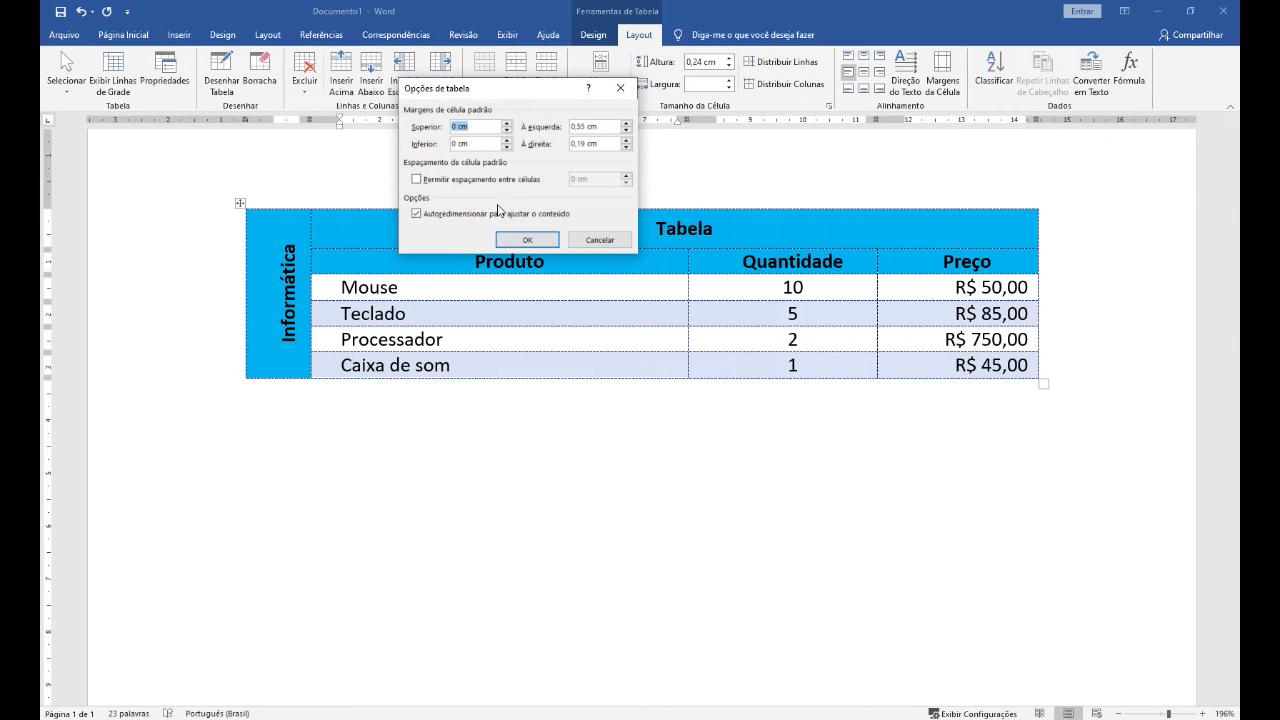
{"action": "left_click", "coordinate": [507, 124]}
{"action": "left_click", "coordinate": [507, 124]}
{"action": "left_click", "coordinate": [507, 124]}
{"action": "left_click", "coordinate": [508, 124]}
{"action": "left_click", "coordinate": [508, 124]}
{"action": "left_click", "coordinate": [524, 240]}
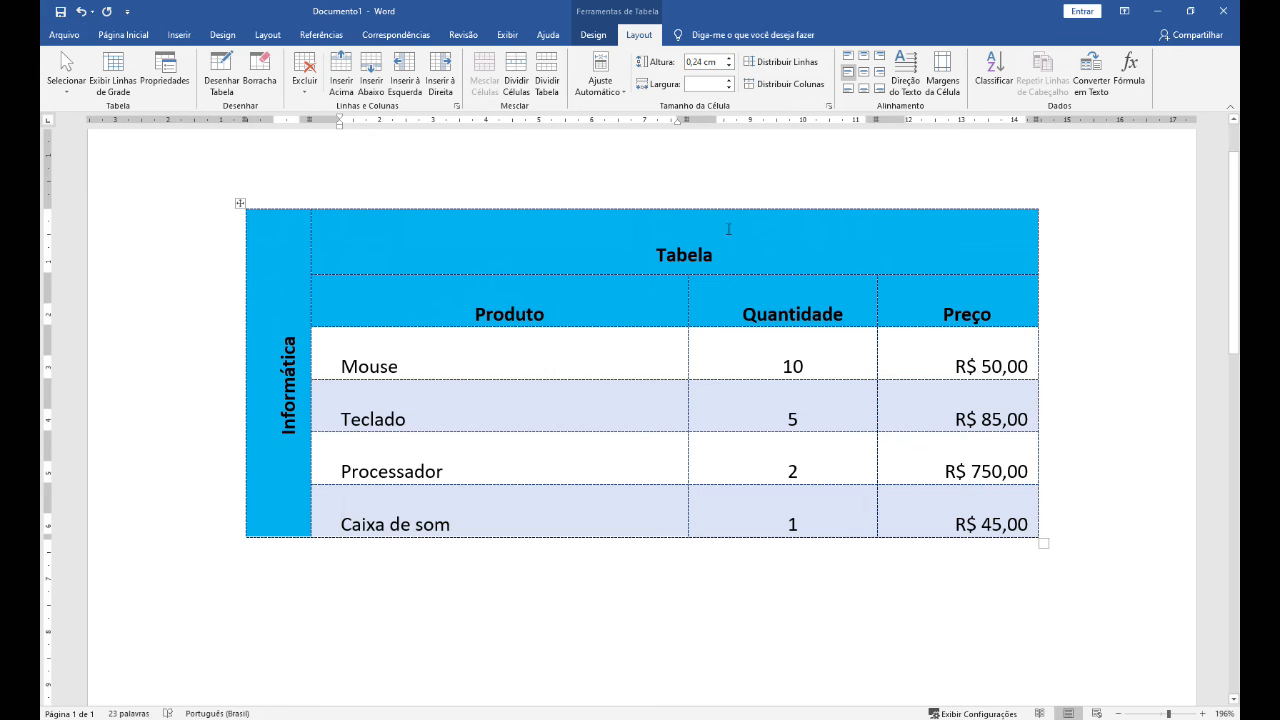
Set the table's default top, left and right cell margins to 0 and apply them.
{"action": "left_click", "coordinate": [942, 85]}
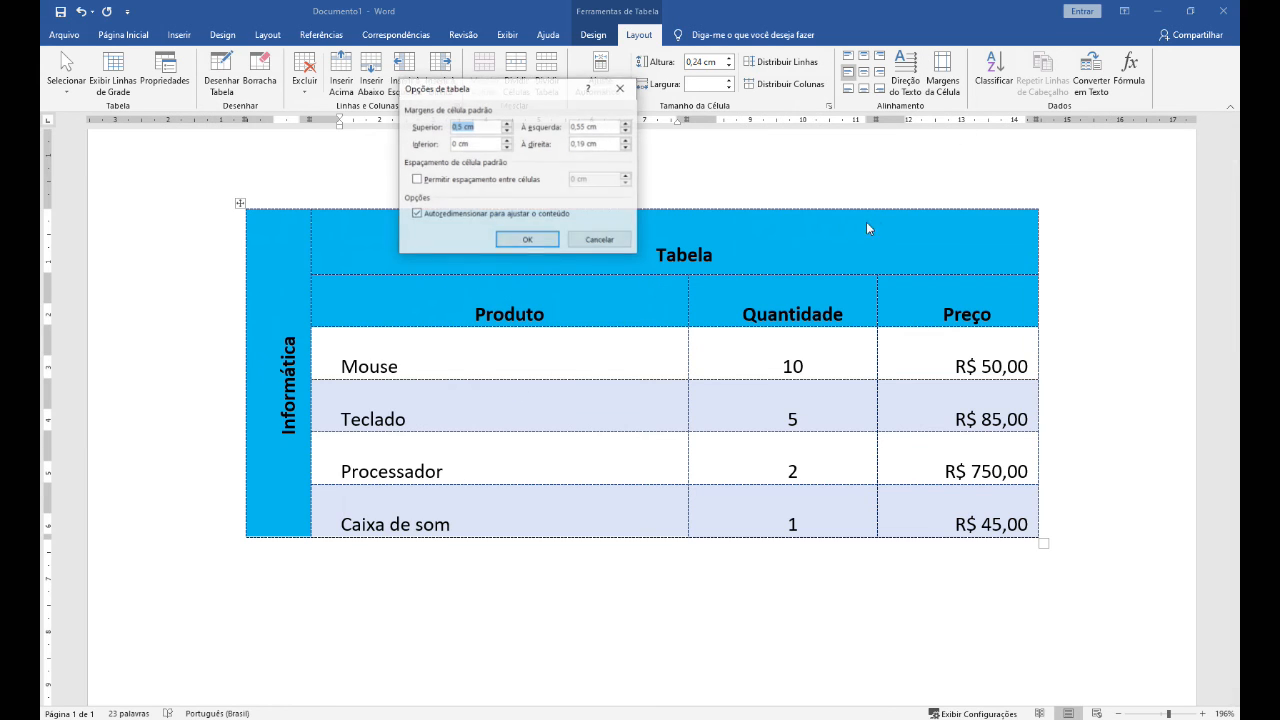
{"action": "type", "text": "0"}
{"action": "key", "text": "Tab"}
{"action": "key", "text": "Tab"}
{"action": "type", "text": "0"}
{"action": "key", "text": "Tab"}
{"action": "type", "text": "0"}
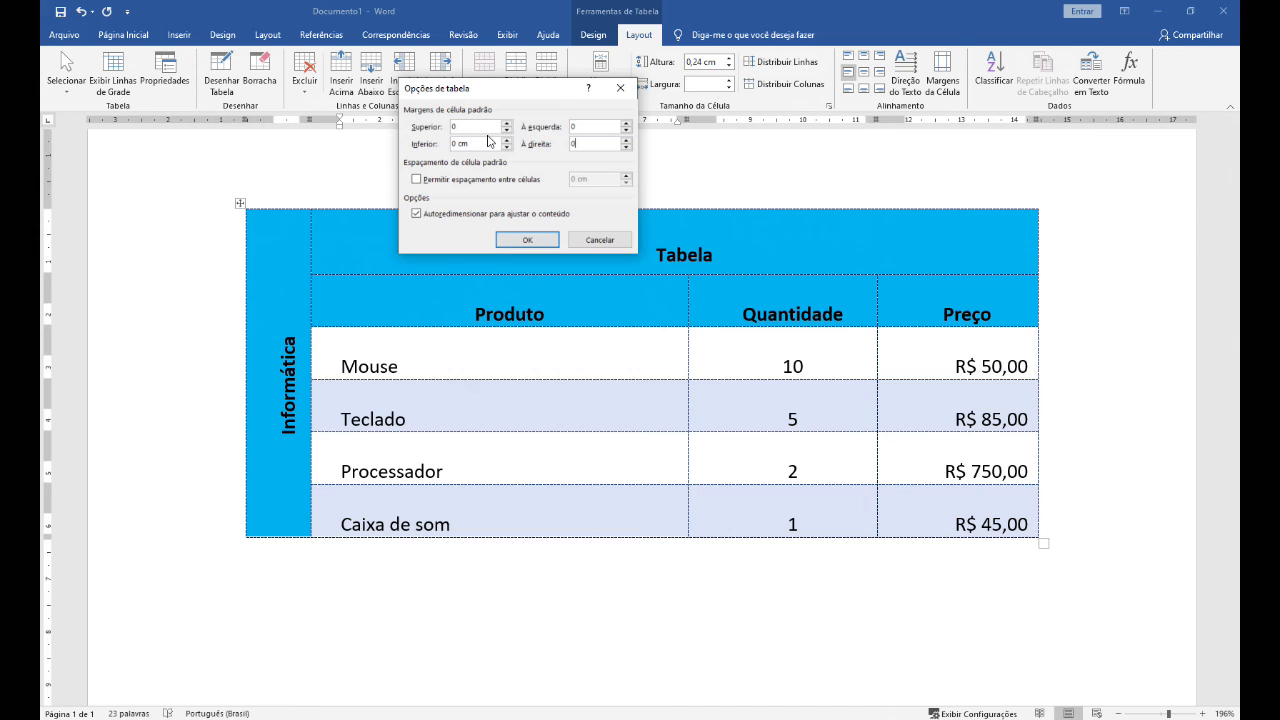
{"action": "left_click", "coordinate": [511, 241]}
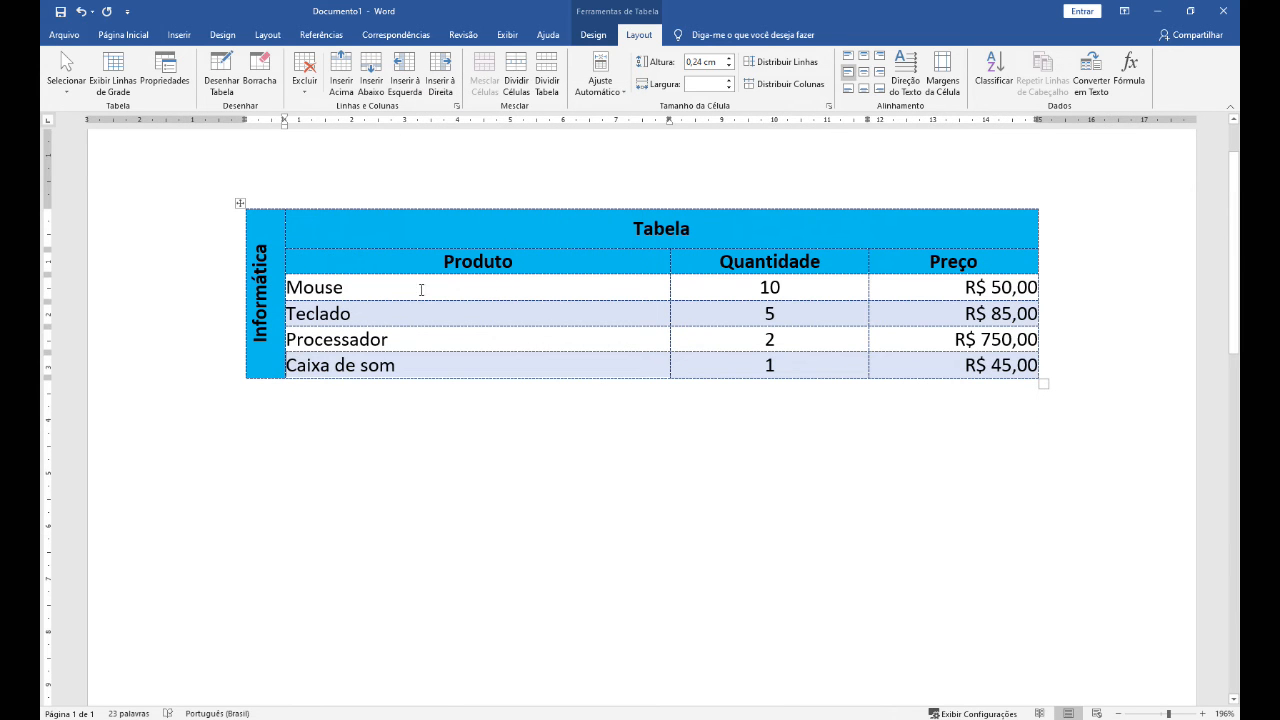
Set the table's default left and right cell margins to 0.19 cm and apply them.
{"action": "left_click", "coordinate": [942, 80]}
{"action": "left_click", "coordinate": [577, 127]}
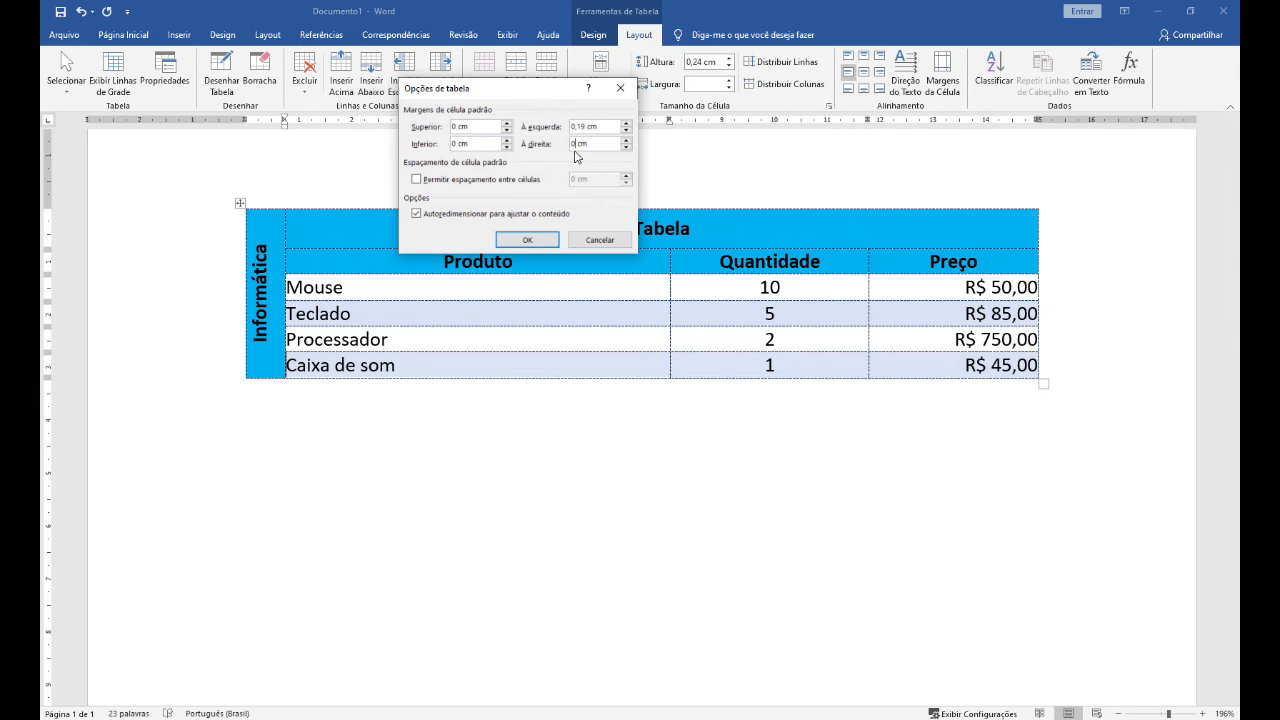
{"action": "type", "text": ",19"}
{"action": "left_click", "coordinate": [543, 241]}
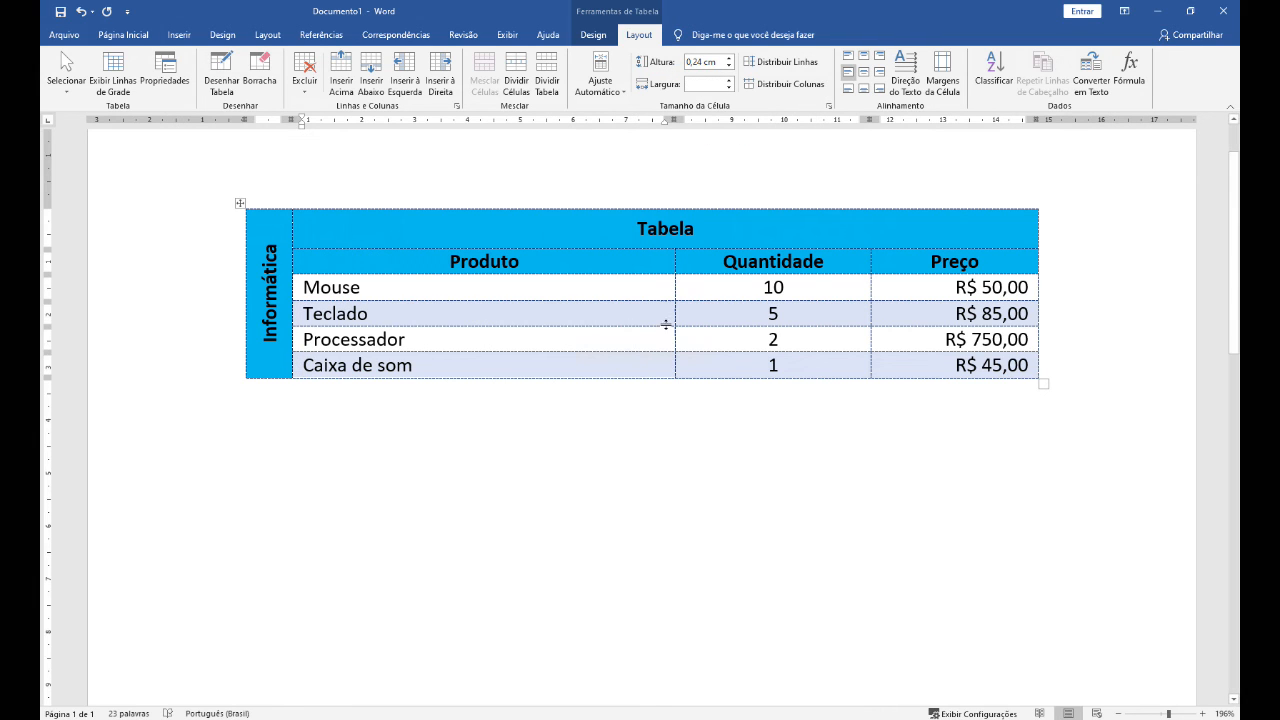
Narrow the Produto column to about 5.86 cm and raise the Mouse row's height to 1.2 cm.
{"action": "left_click_drag", "start_coordinate": [674, 297], "coordinate": [620, 278]}
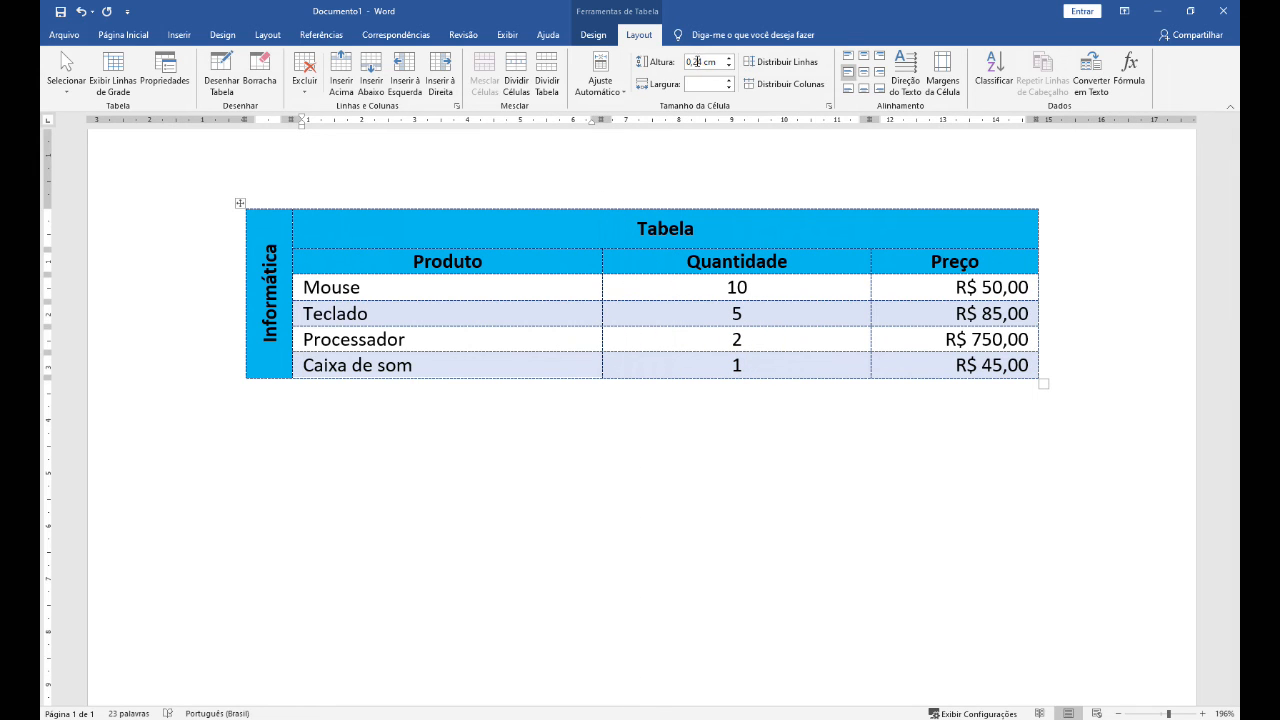
{"action": "left_click", "coordinate": [523, 290]}
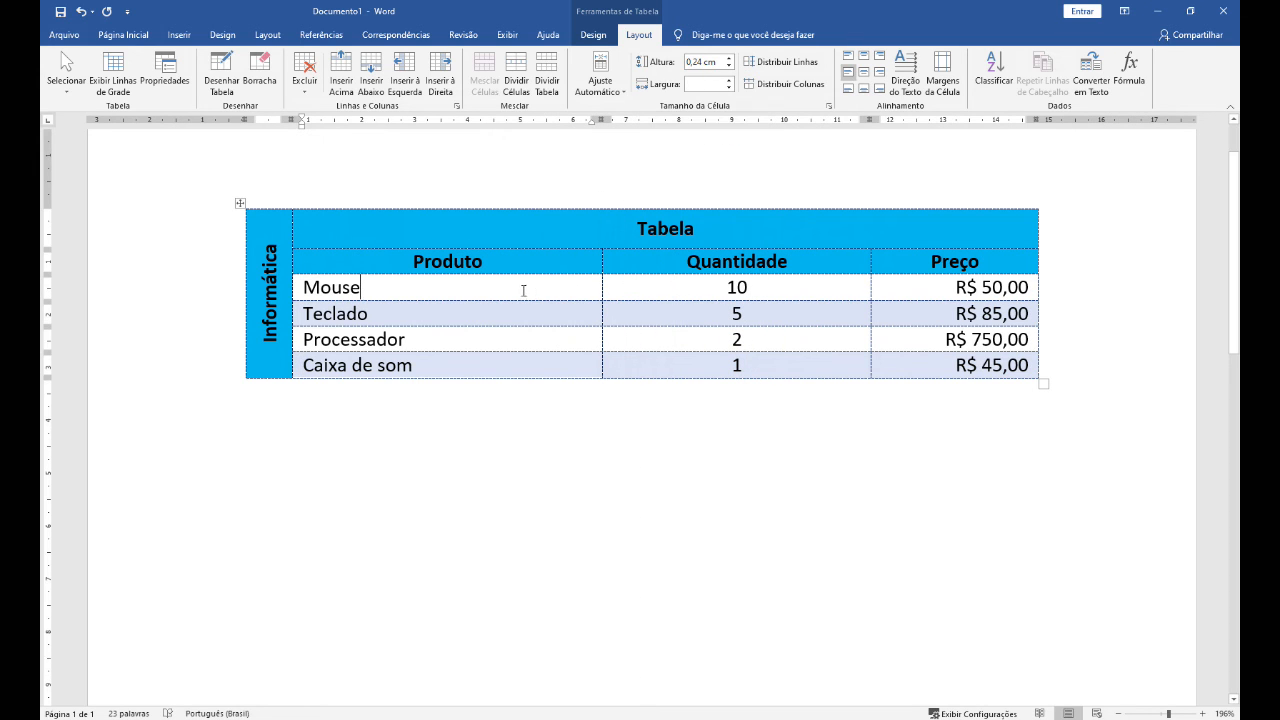
{"action": "left_click", "coordinate": [730, 62]}
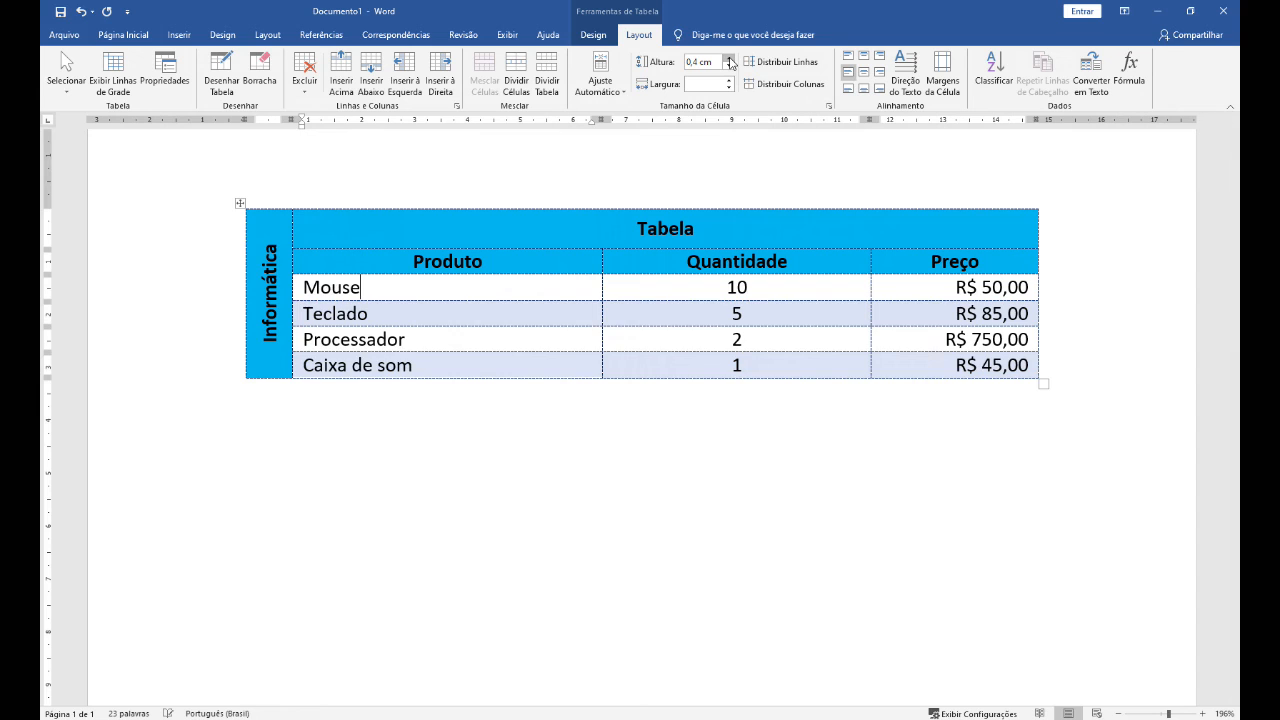
{"action": "left_click", "coordinate": [730, 62]}
{"action": "left_click", "coordinate": [730, 62]}
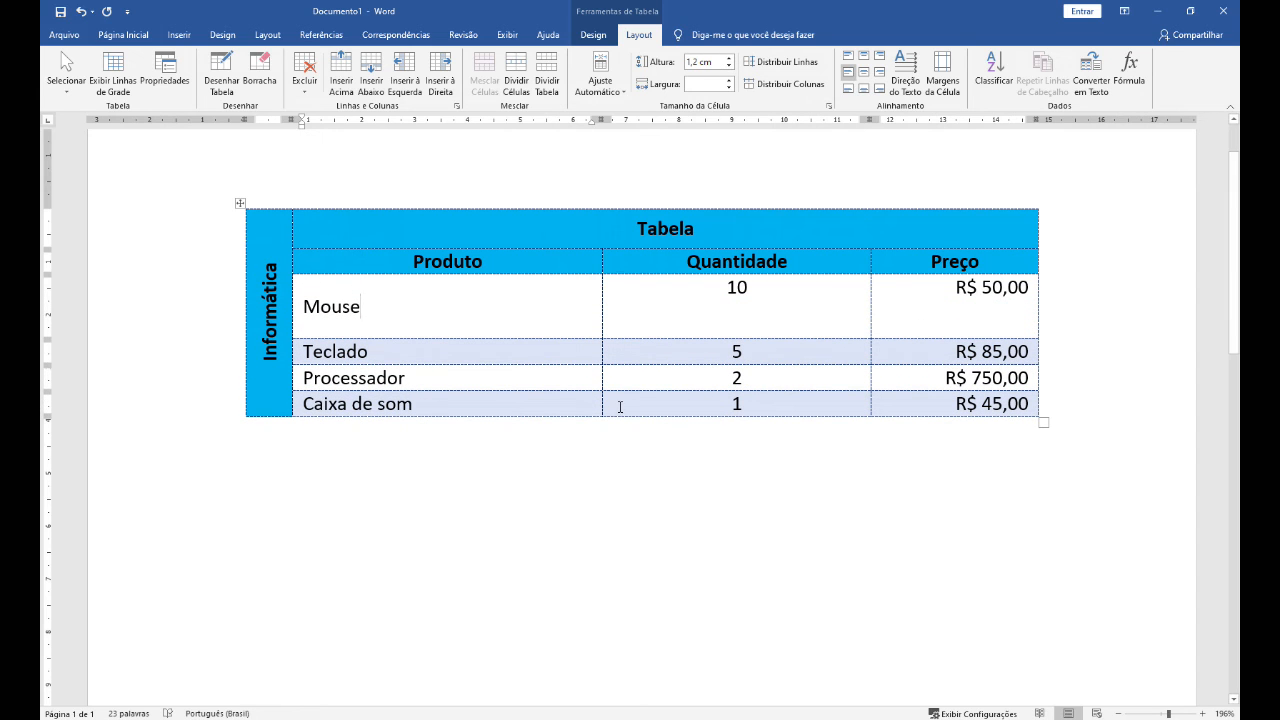
Set the Produto column's width to 3.3 cm from the Mouse cell.
{"action": "left_click", "coordinate": [730, 81]}
{"action": "left_click", "coordinate": [730, 81]}
{"action": "left_click", "coordinate": [730, 81]}
{"action": "left_click", "coordinate": [730, 81]}
{"action": "left_click", "coordinate": [730, 81]}
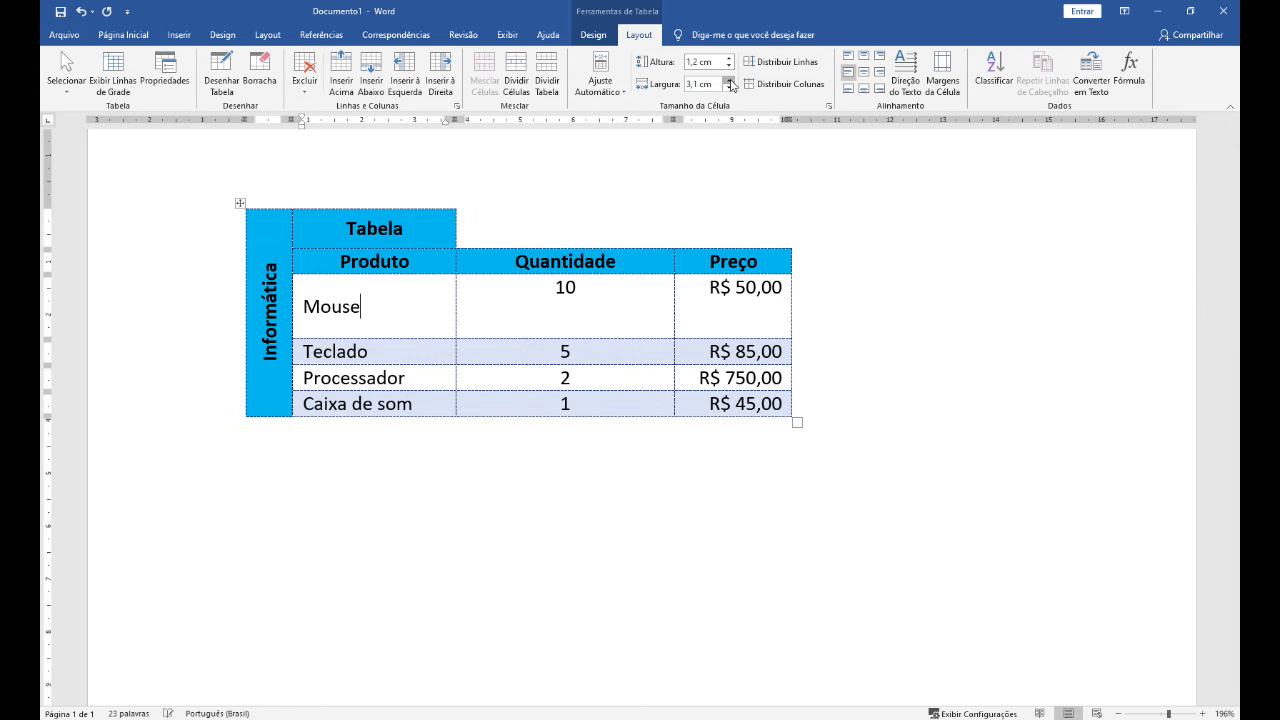
{"action": "left_click", "coordinate": [730, 81]}
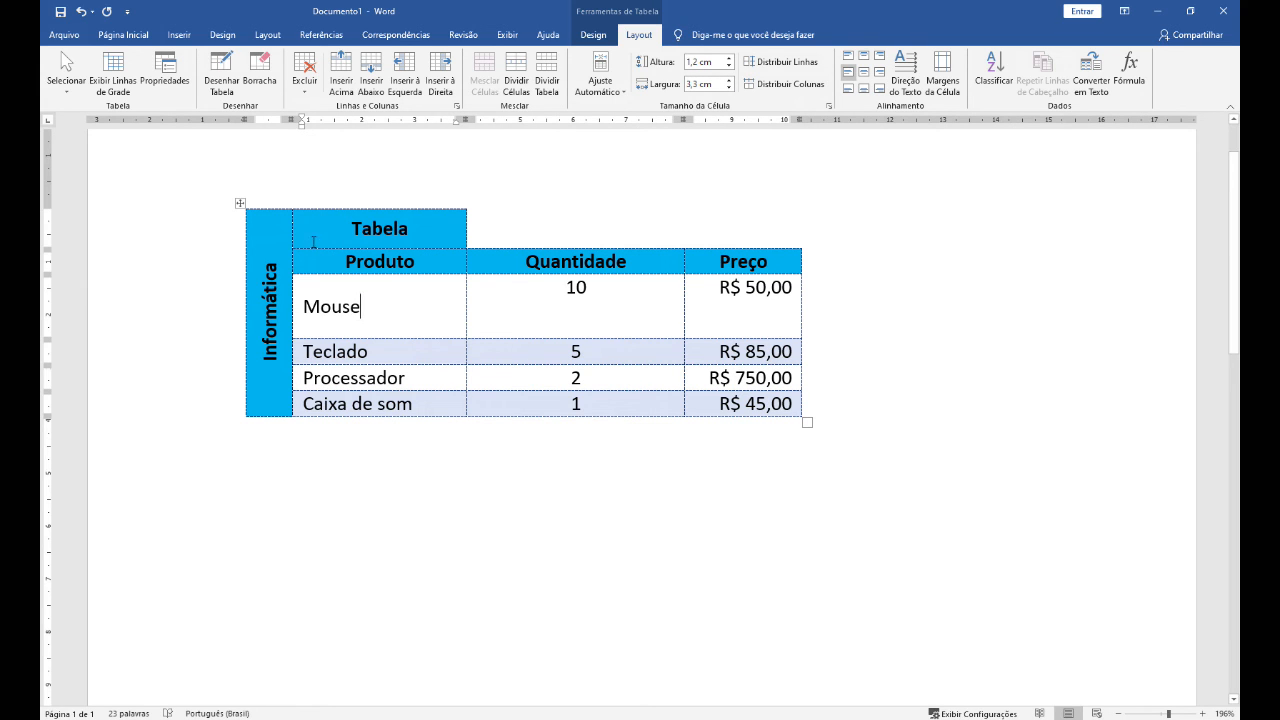
Undo the Produto column width changes and the latest height increases of the Mouse row.
{"action": "key", "text": "ctrl+z"}
{"action": "key", "text": "ctrl+z"}
{"action": "key", "text": "ctrl+z"}
{"action": "key", "text": "ctrl+z"}
{"action": "key", "text": "ctrl+z"}
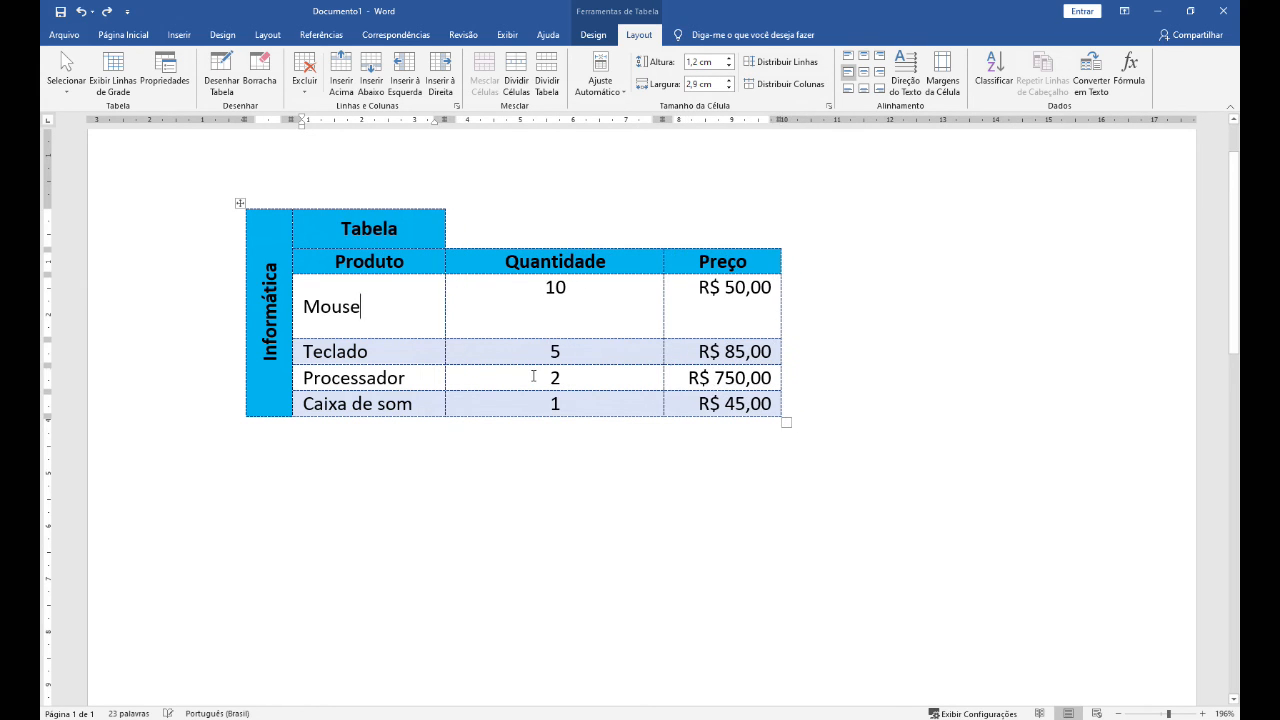
{"action": "key", "text": "ctrl+z"}
{"action": "key", "text": "ctrl+z"}
{"action": "key", "text": "ctrl+z"}
{"action": "key", "text": "ctrl+z"}
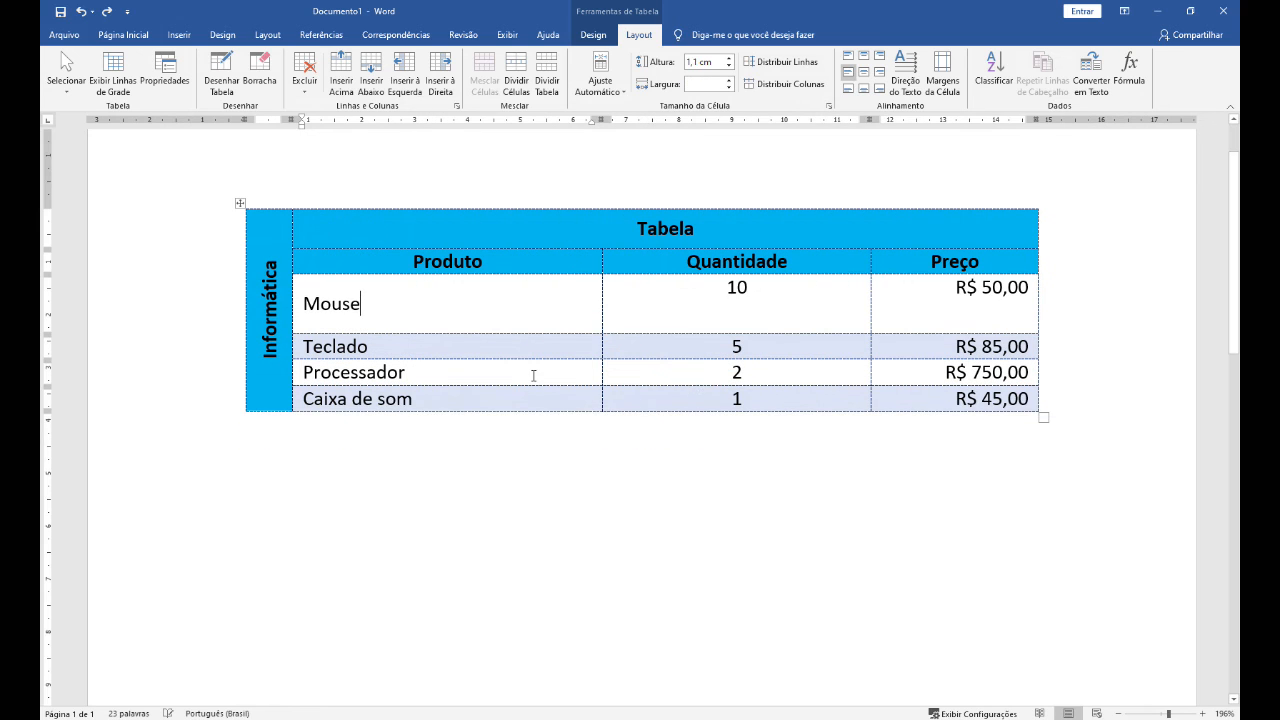
{"action": "key", "text": "ctrl+z"}
{"action": "key", "text": "ctrl+z"}
{"action": "key", "text": "ctrl+z"}
{"action": "key", "text": "ctrl+z"}
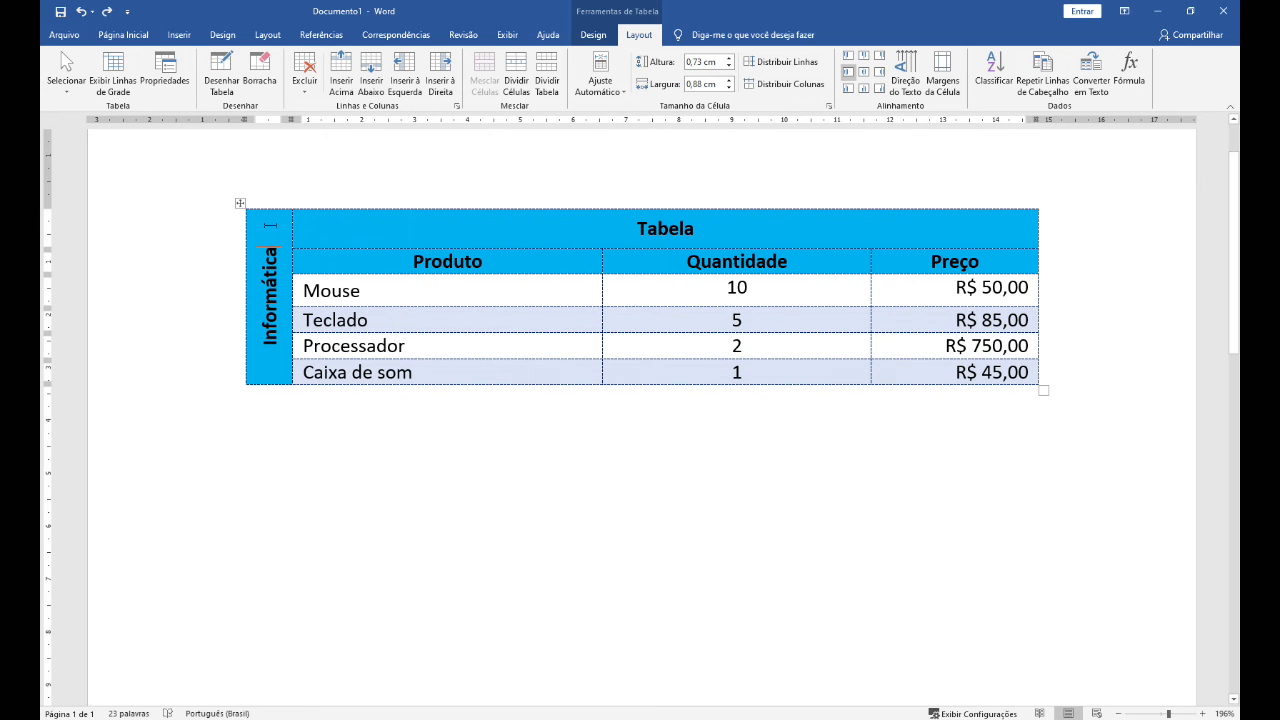
Delete the "Informática" column and the "Tabela" title row from the table.
{"action": "left_click", "coordinate": [305, 75]}
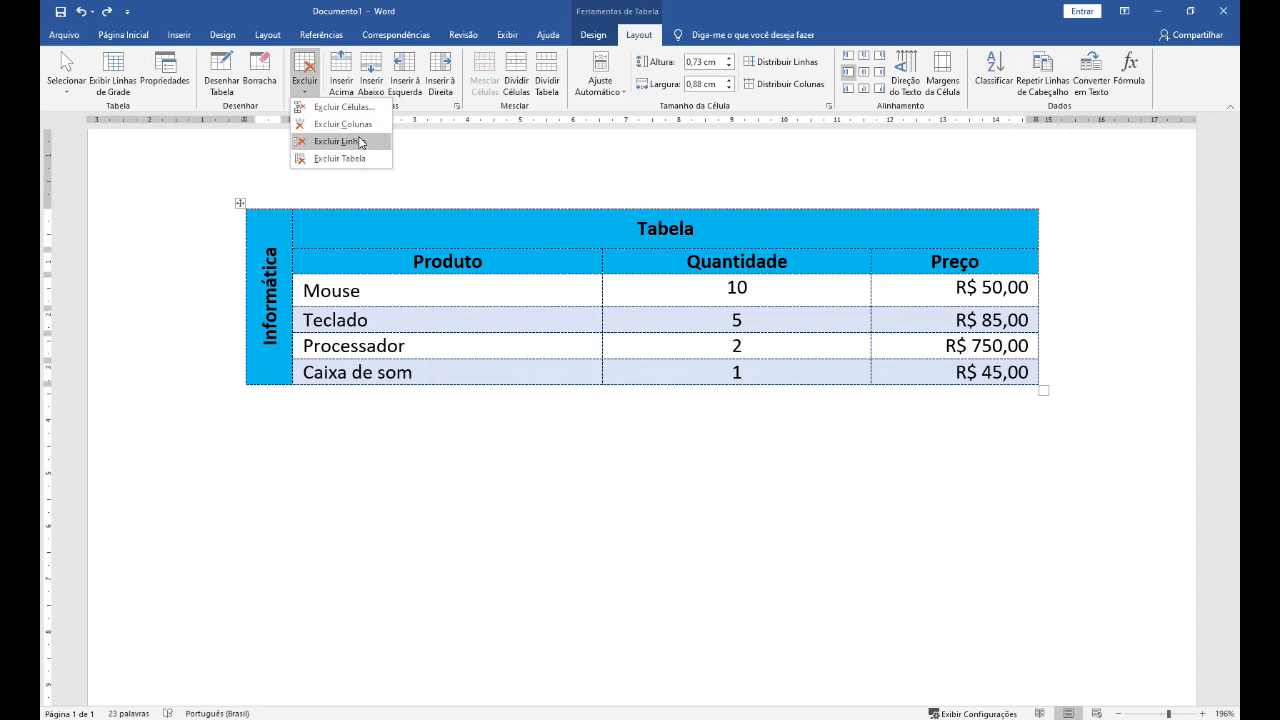
{"action": "left_click", "coordinate": [343, 124]}
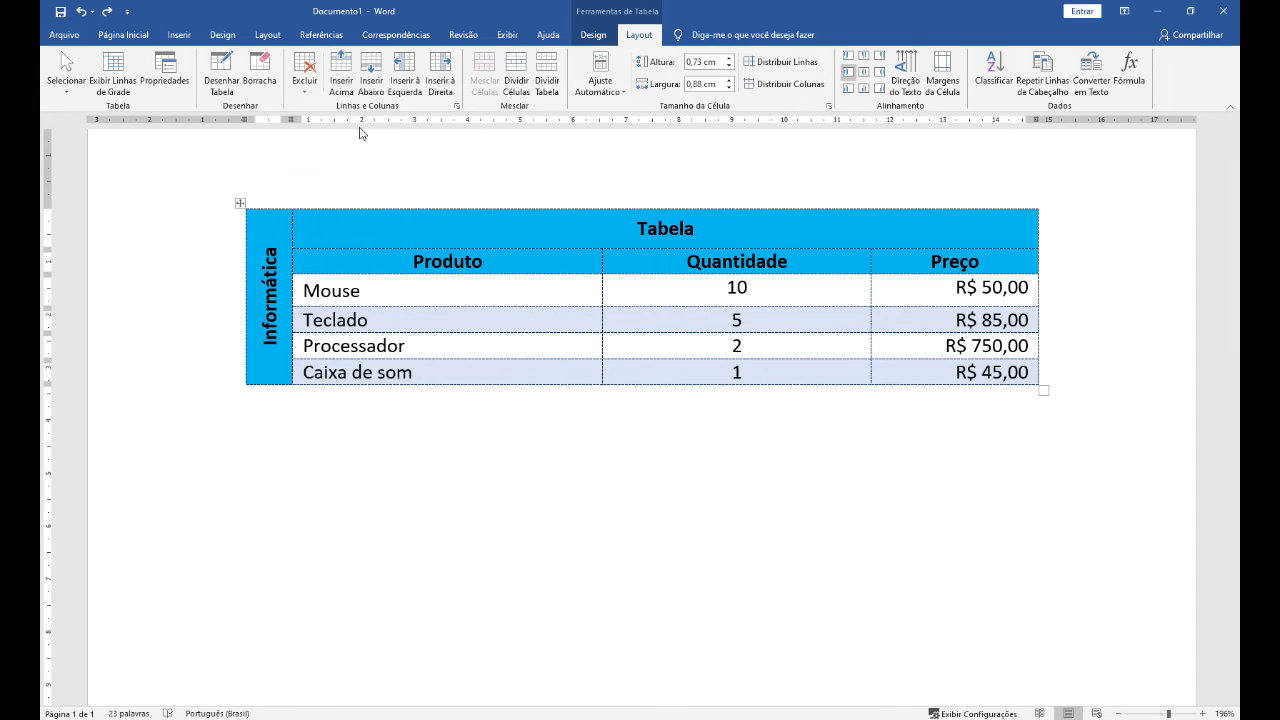
{"action": "left_click", "coordinate": [306, 92]}
{"action": "left_click", "coordinate": [349, 146]}
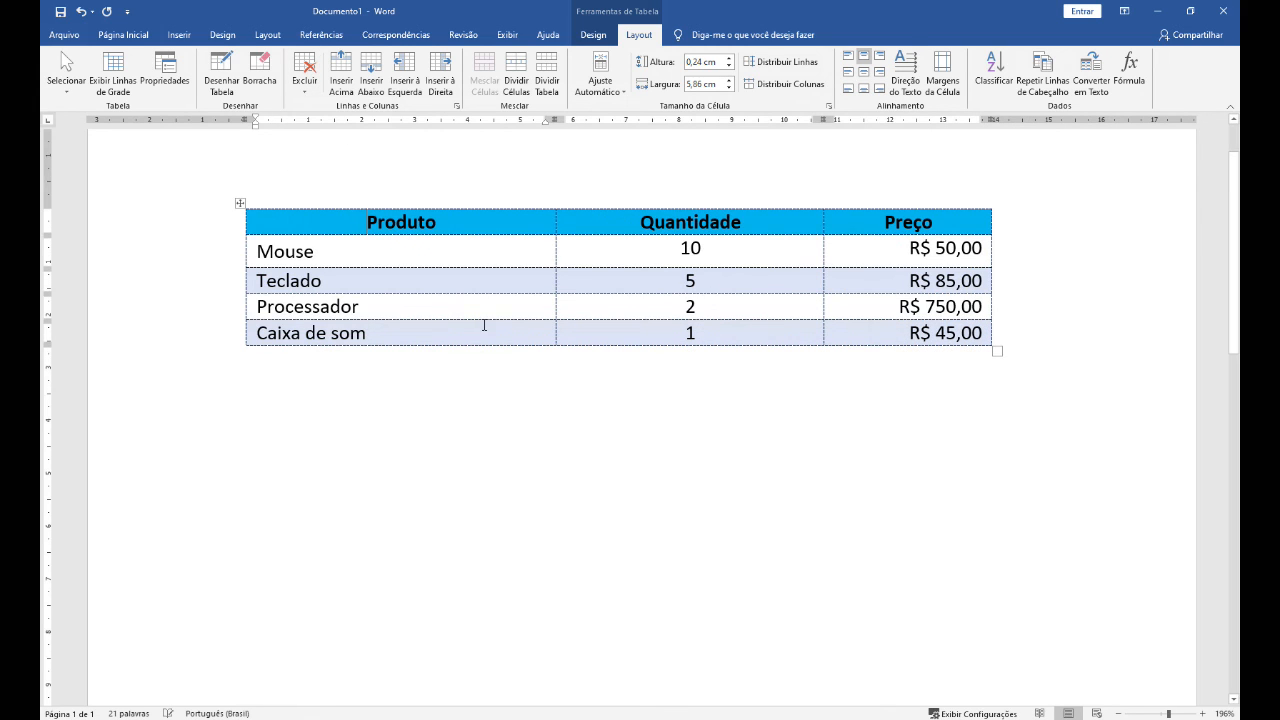
AutoFit the whole table to the window width.
{"action": "left_click", "coordinate": [240, 202]}
{"action": "left_click", "coordinate": [600, 80]}
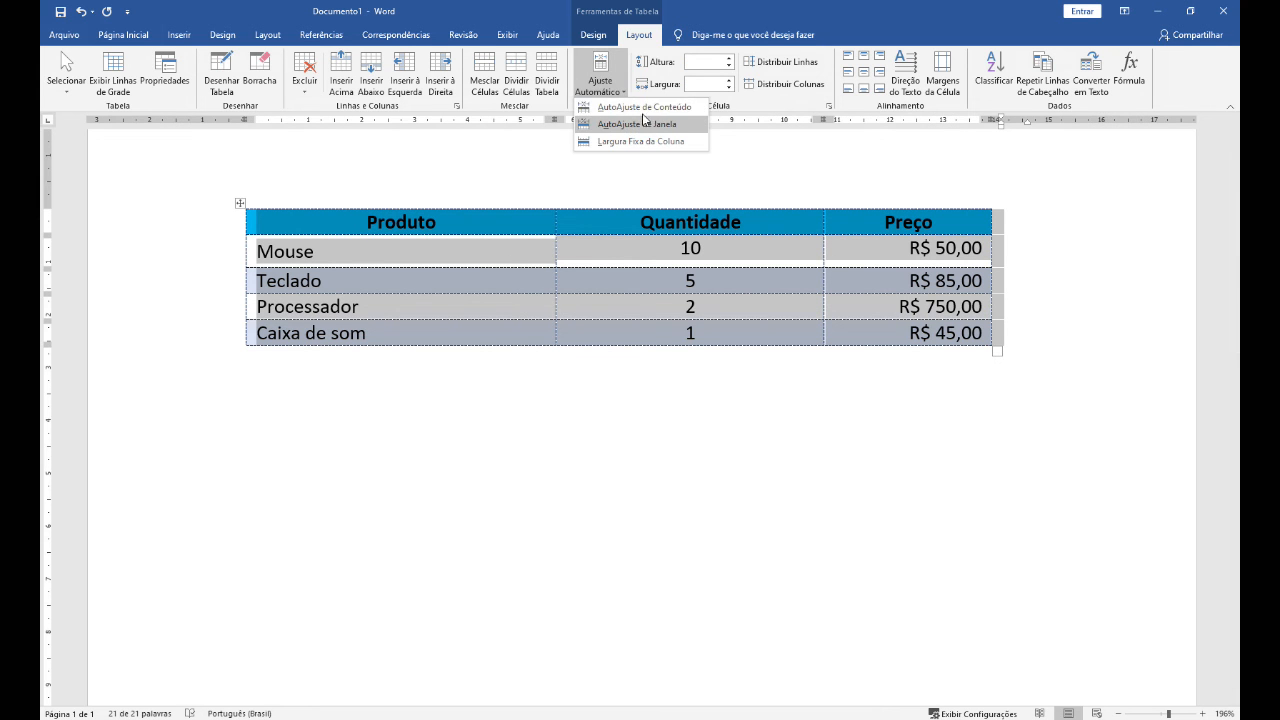
{"action": "left_click", "coordinate": [637, 124]}
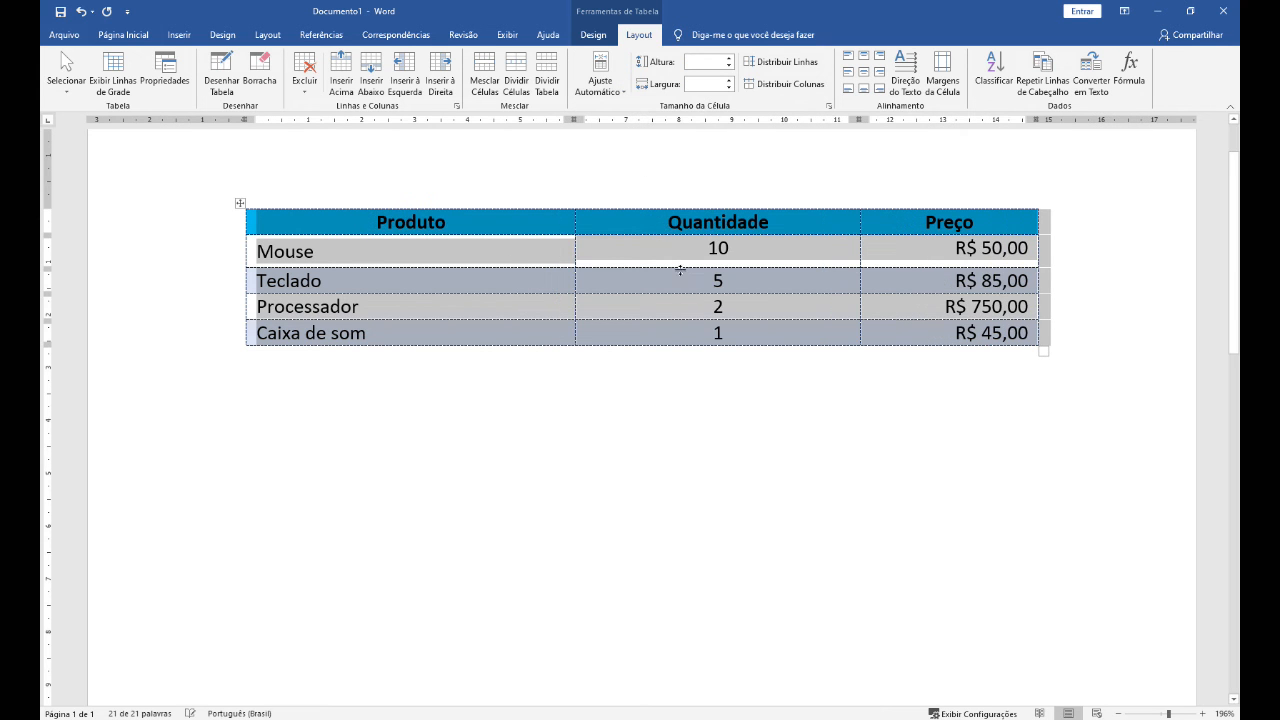
{"action": "left_click", "coordinate": [690, 284]}
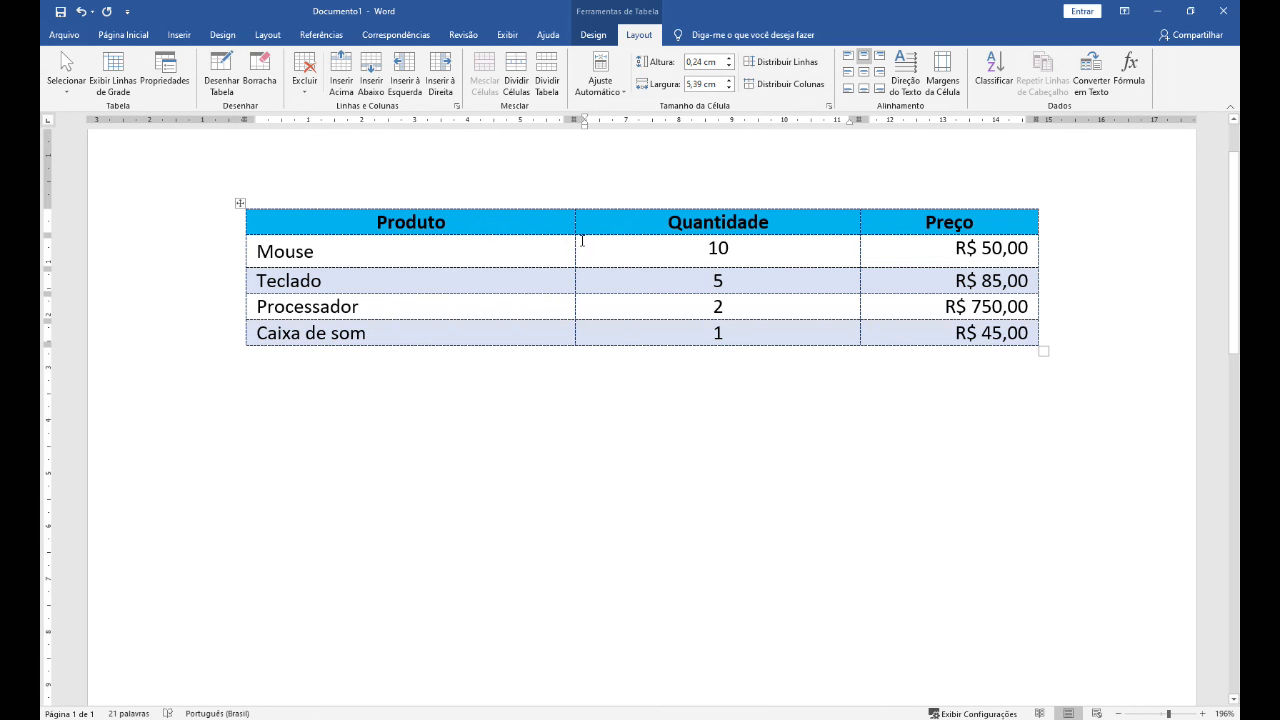
Distribute all of the table's rows and columns evenly.
{"action": "left_click", "coordinate": [241, 203]}
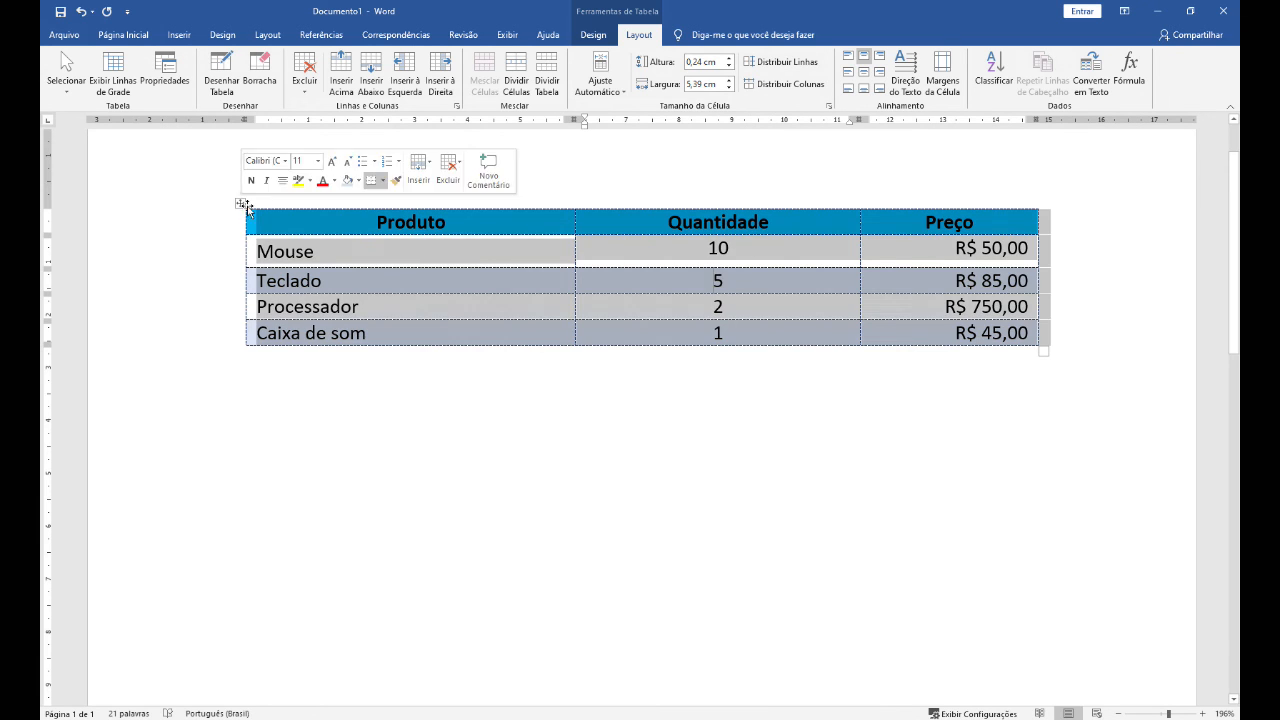
{"action": "left_click", "coordinate": [790, 63]}
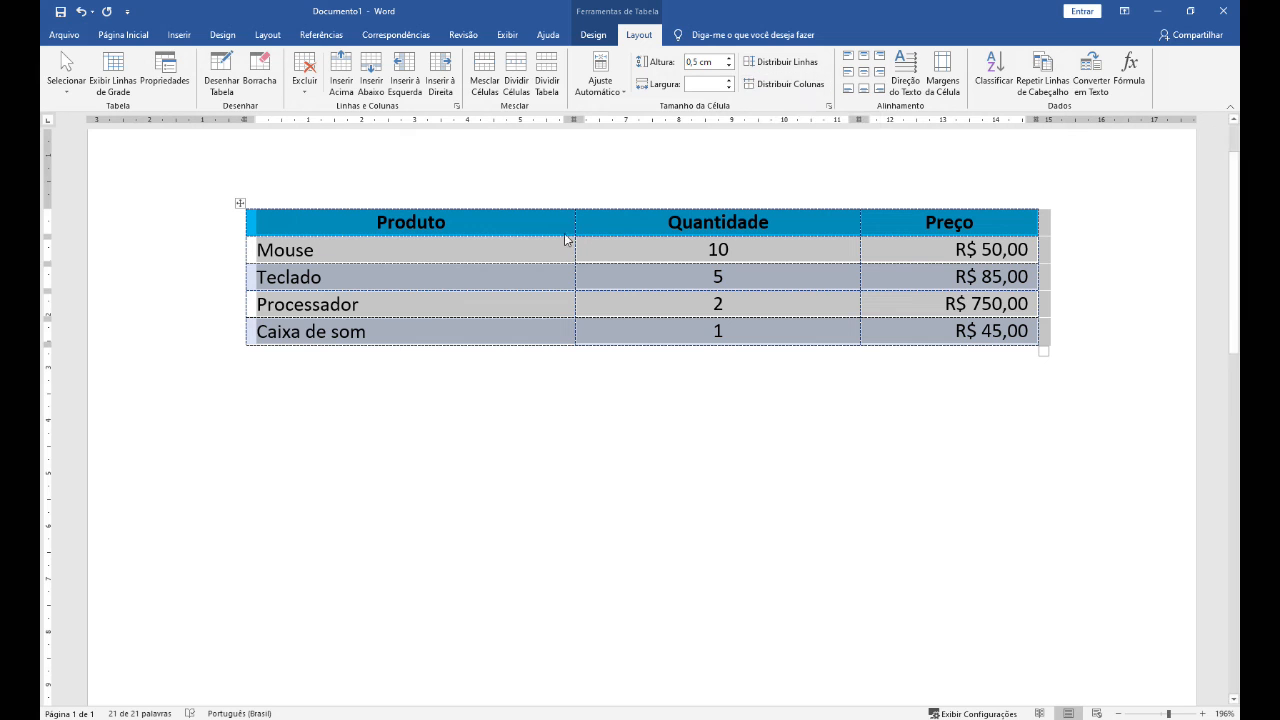
{"action": "left_click", "coordinate": [768, 86]}
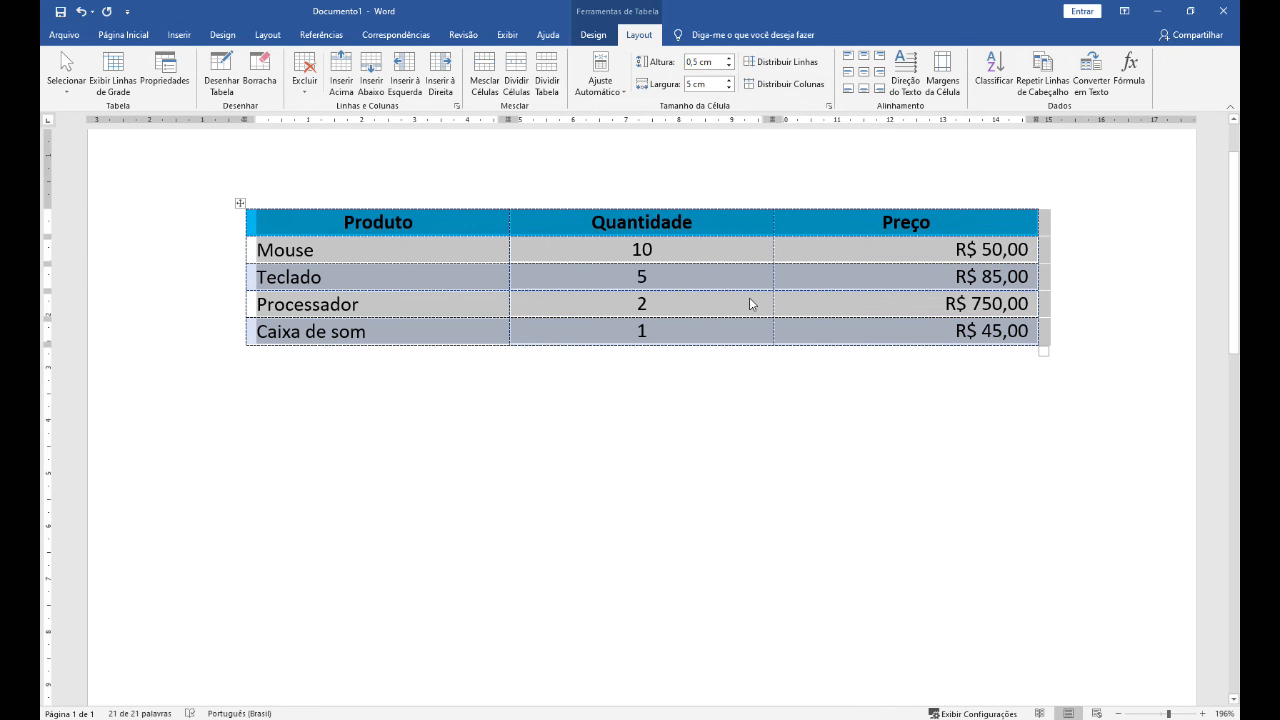
{"action": "left_click", "coordinate": [510, 318]}
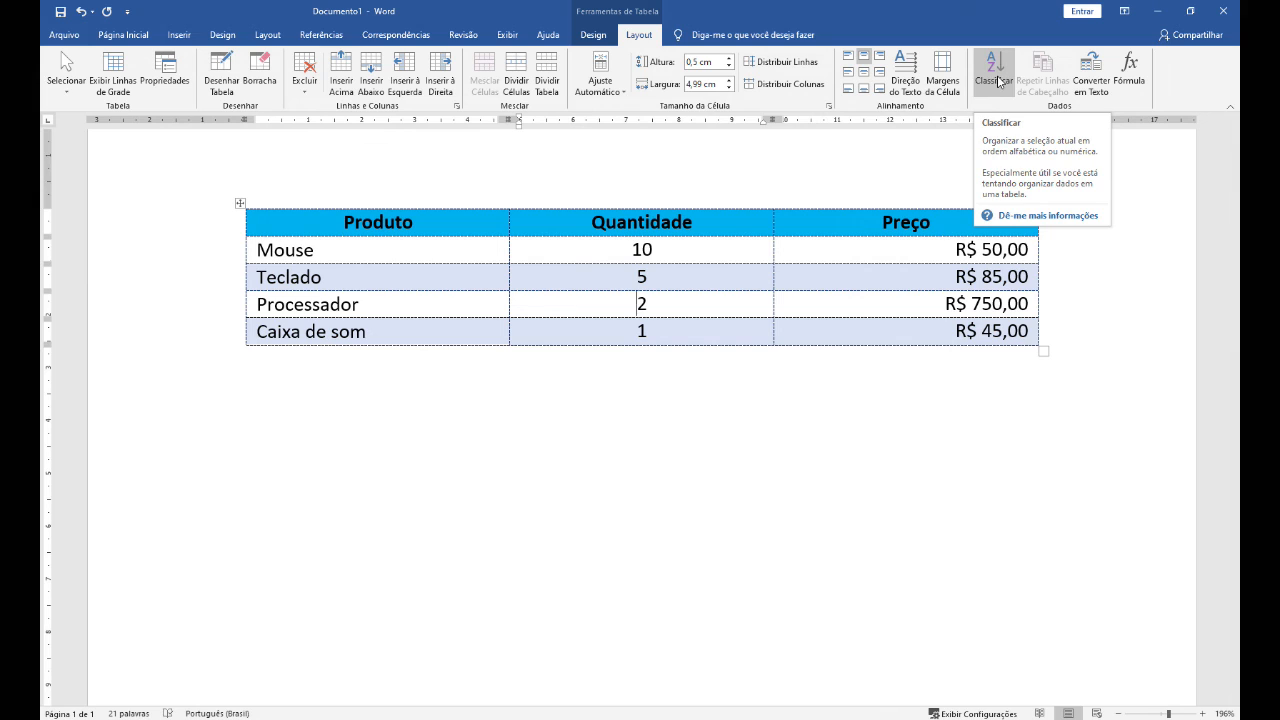
Sort the table by Produto as text in ascending order.
{"action": "left_click", "coordinate": [373, 254]}
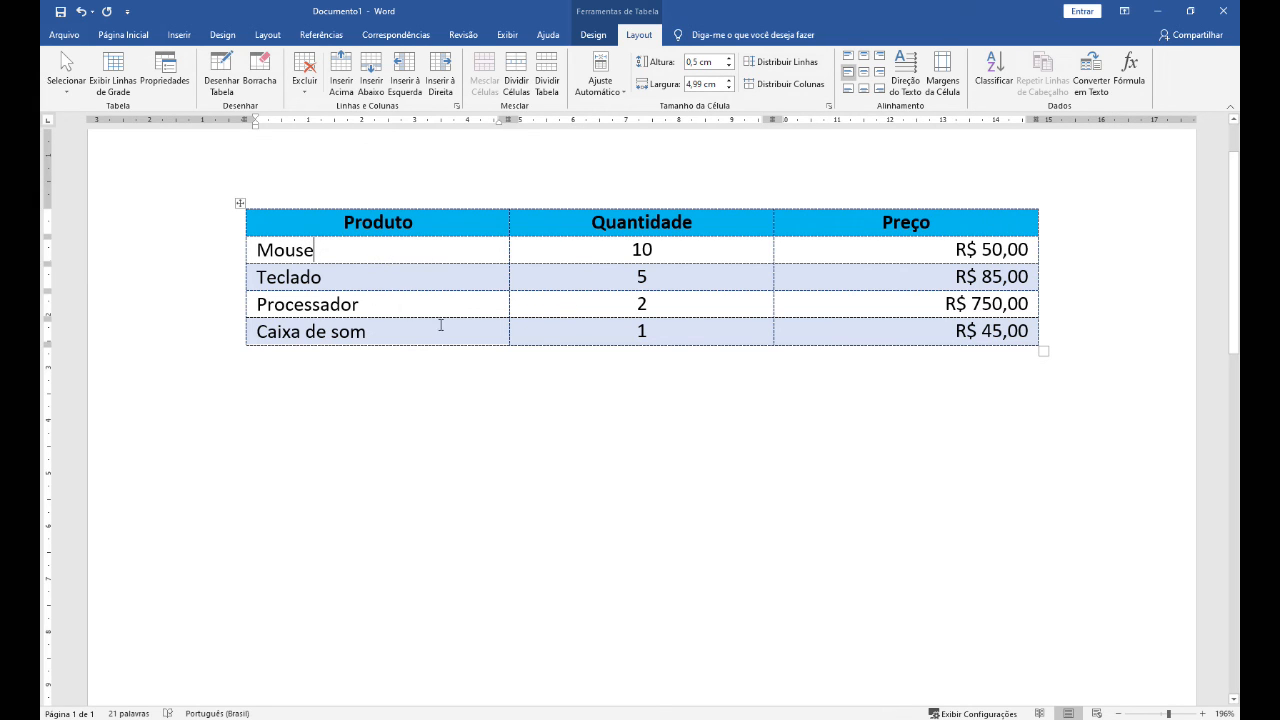
{"action": "left_click", "coordinate": [994, 70]}
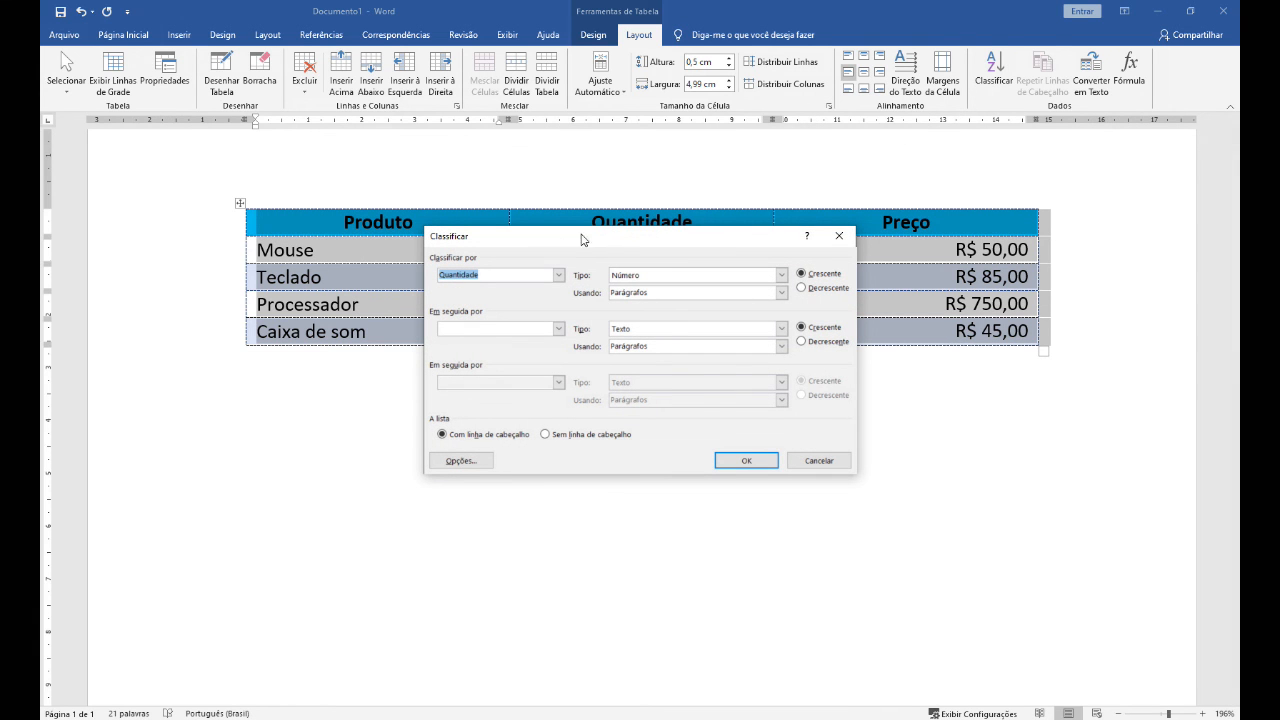
{"action": "left_click_drag", "start_coordinate": [583, 238], "coordinate": [598, 164]}
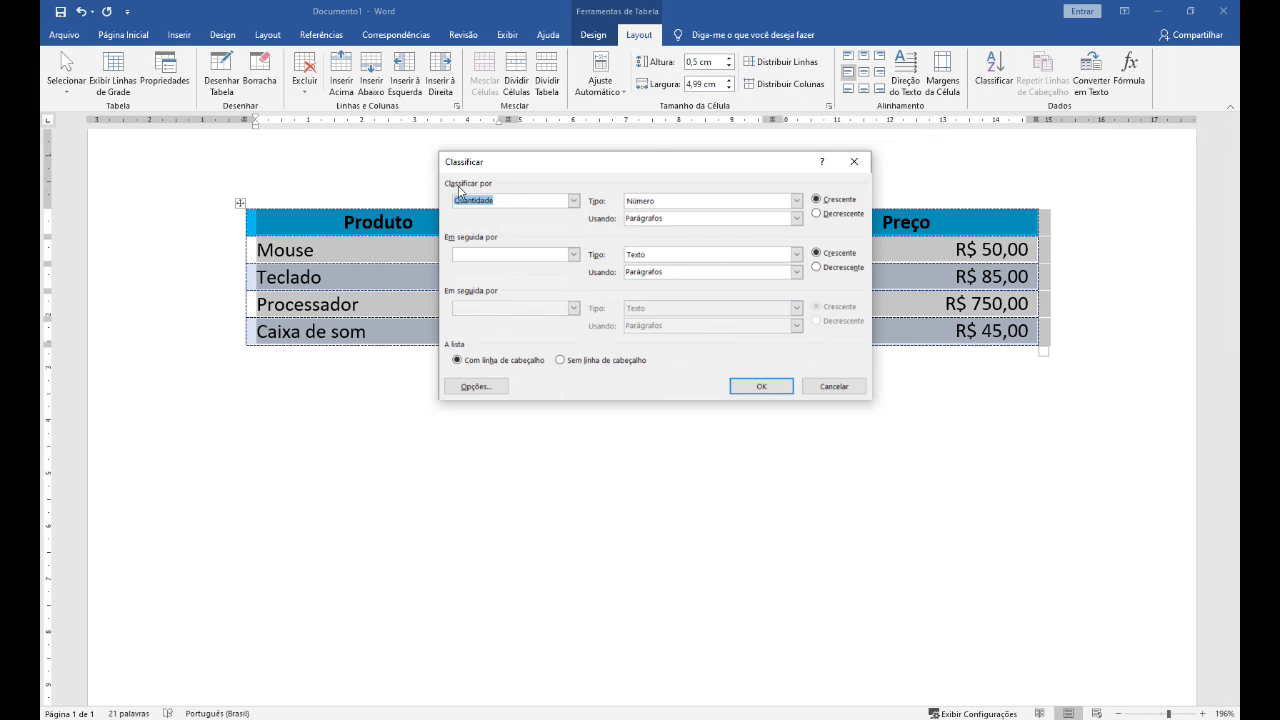
{"action": "left_click", "coordinate": [573, 200]}
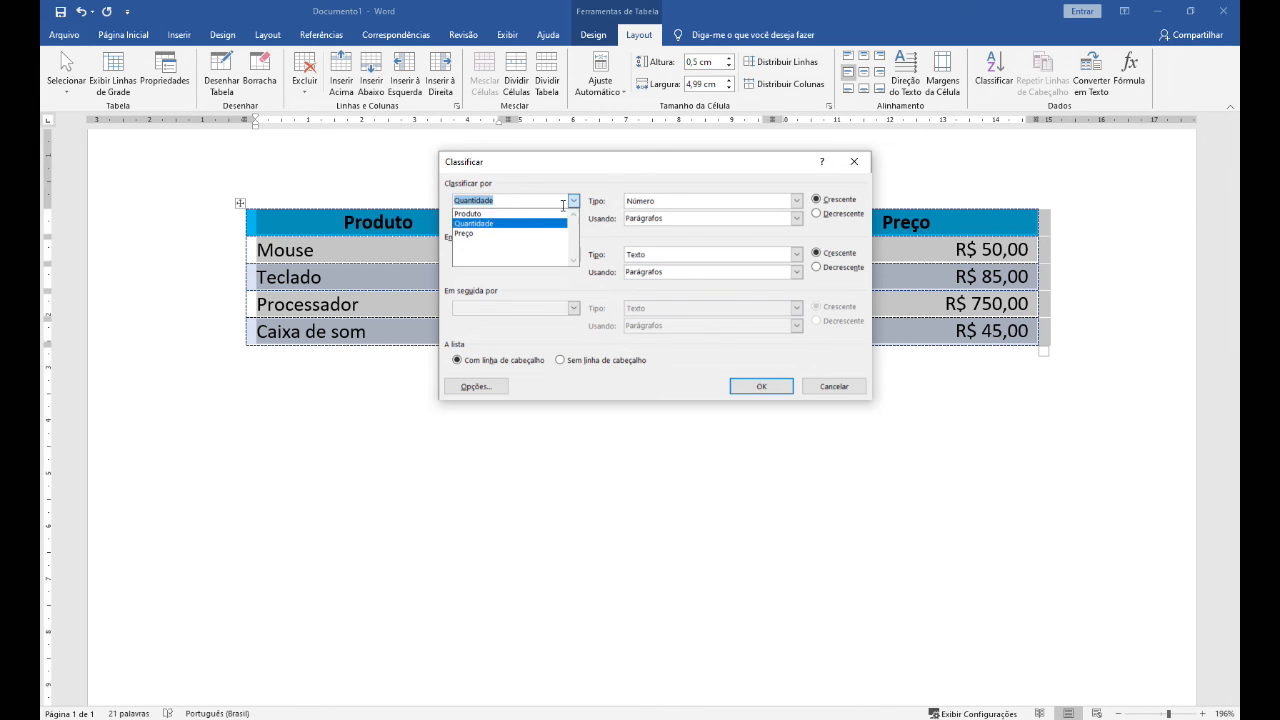
{"action": "left_click", "coordinate": [490, 214]}
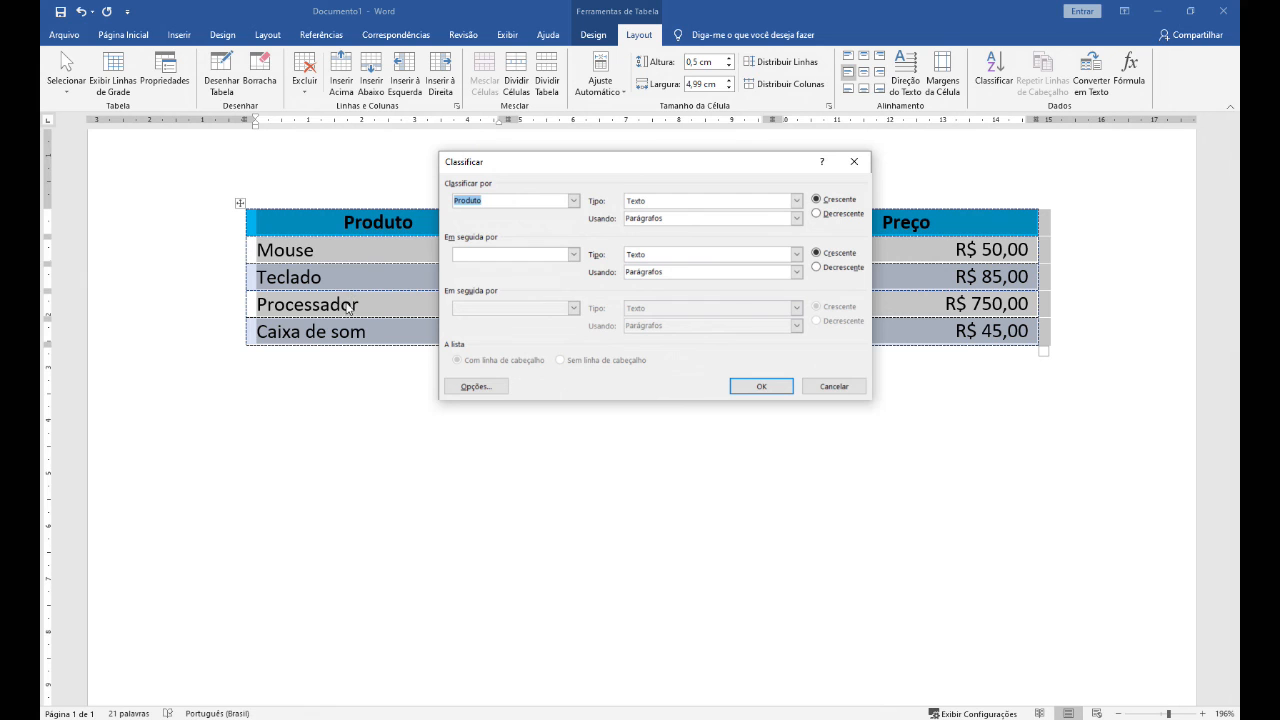
{"action": "left_click", "coordinate": [760, 390]}
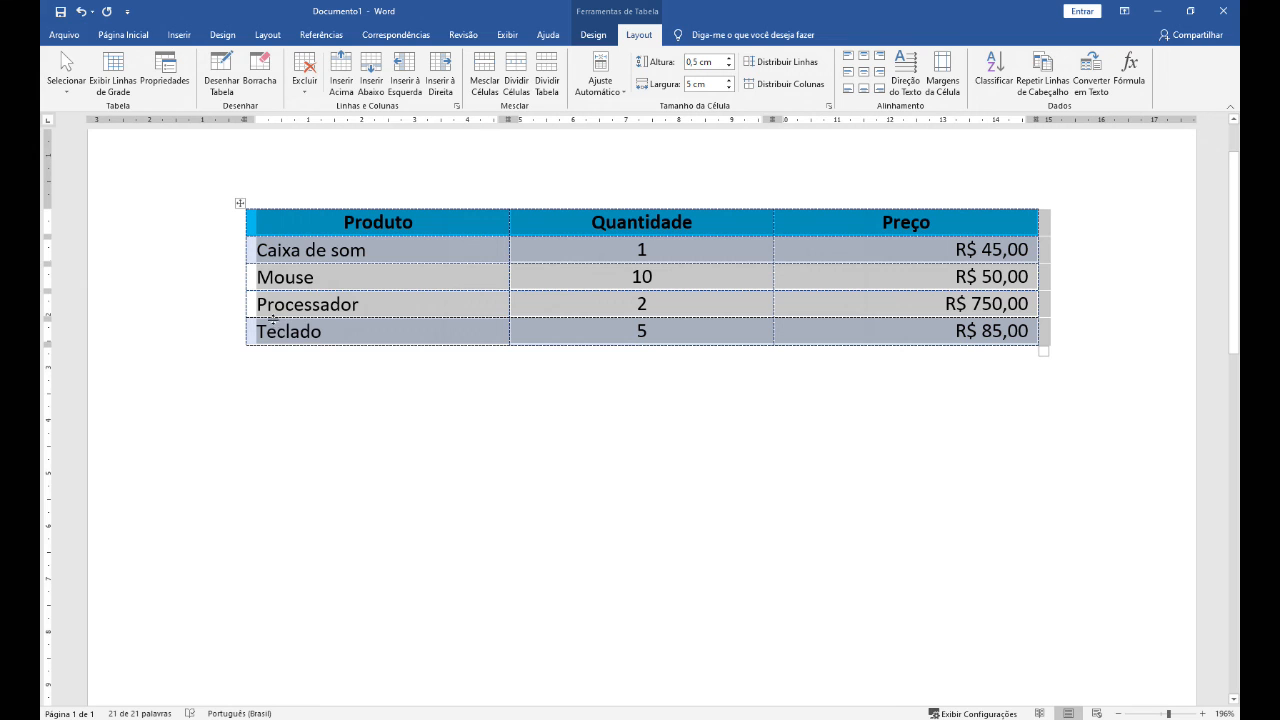
Sort the table by Produto in descending order, keeping the header row in place.
{"action": "left_click", "coordinate": [994, 75]}
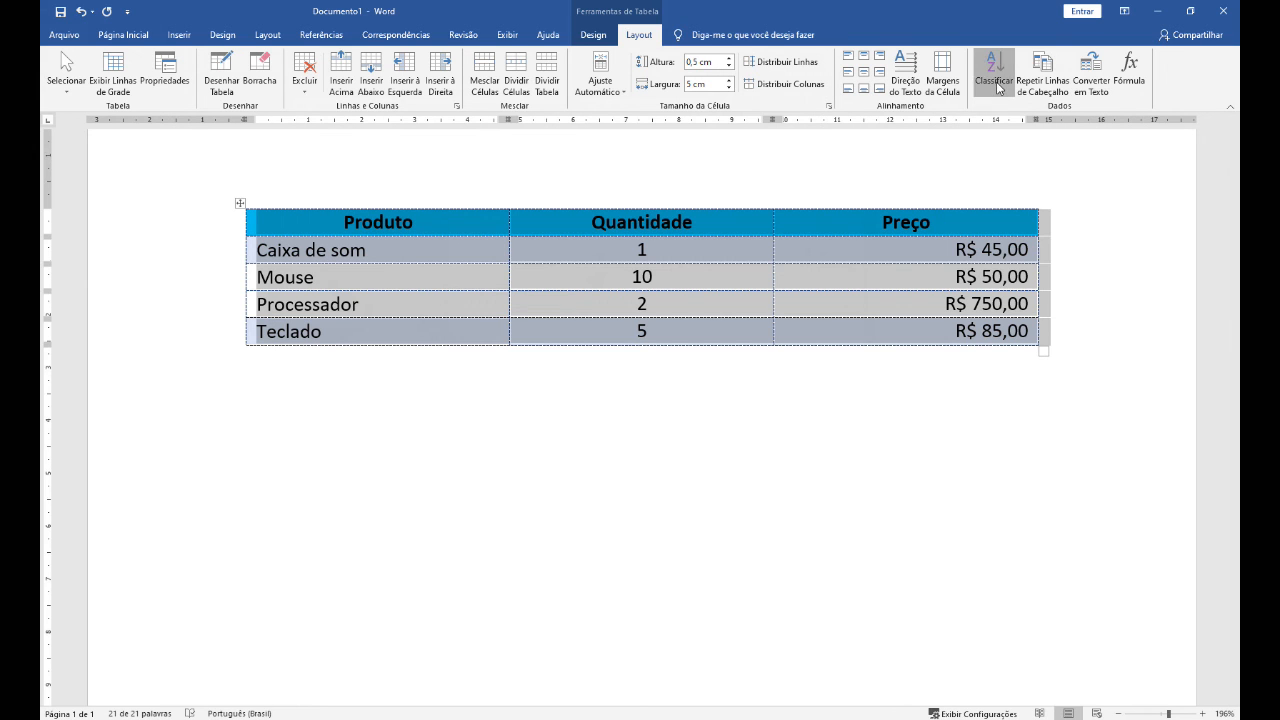
{"action": "left_click", "coordinate": [826, 214]}
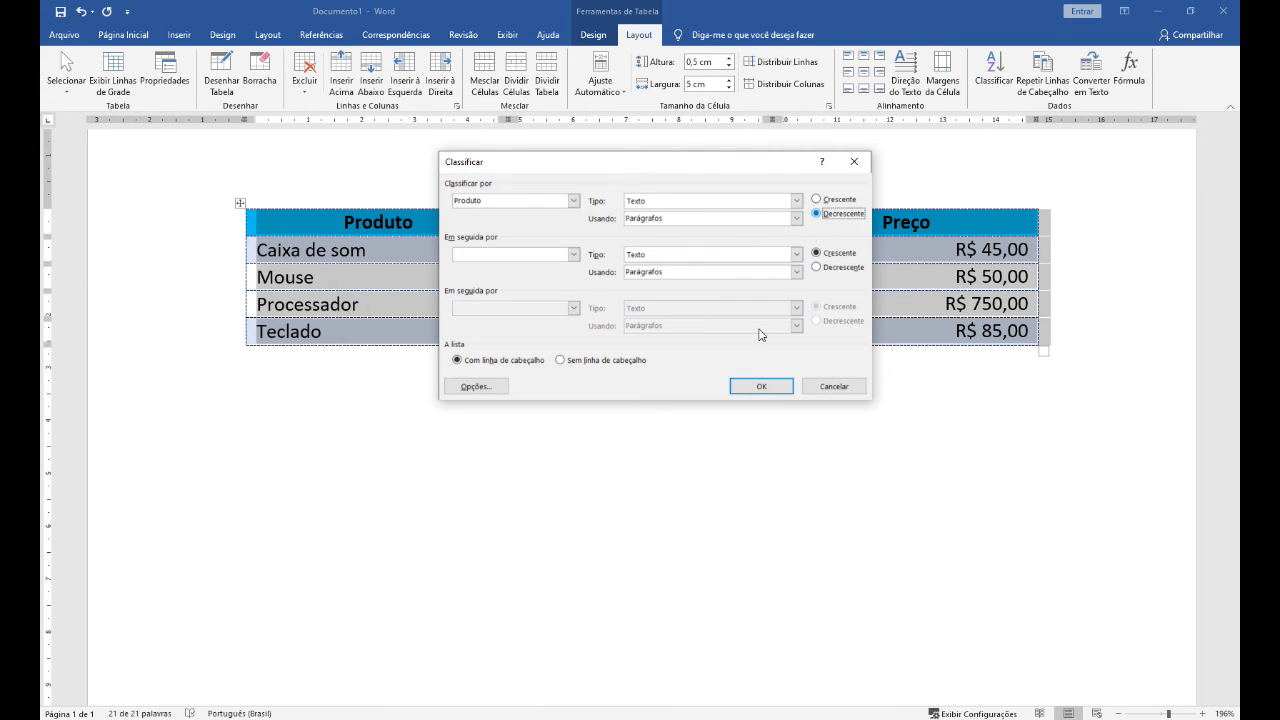
{"action": "left_click", "coordinate": [757, 387]}
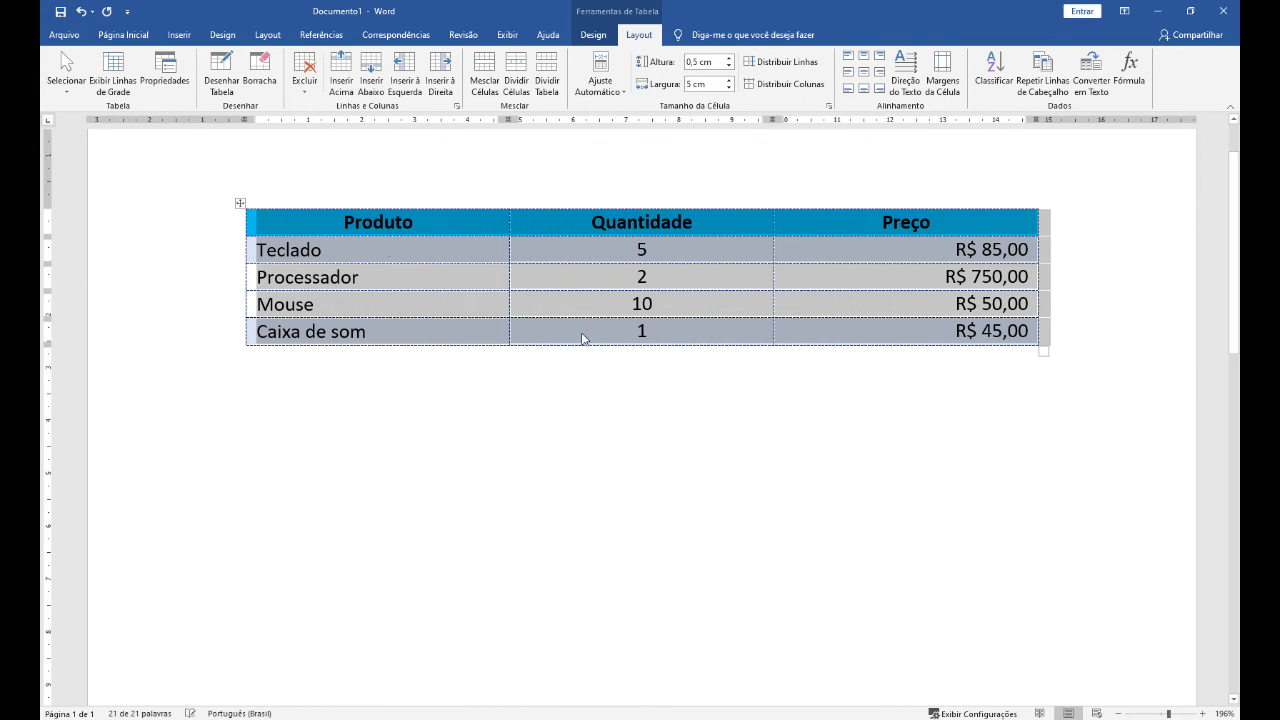
{"action": "left_click", "coordinate": [416, 275]}
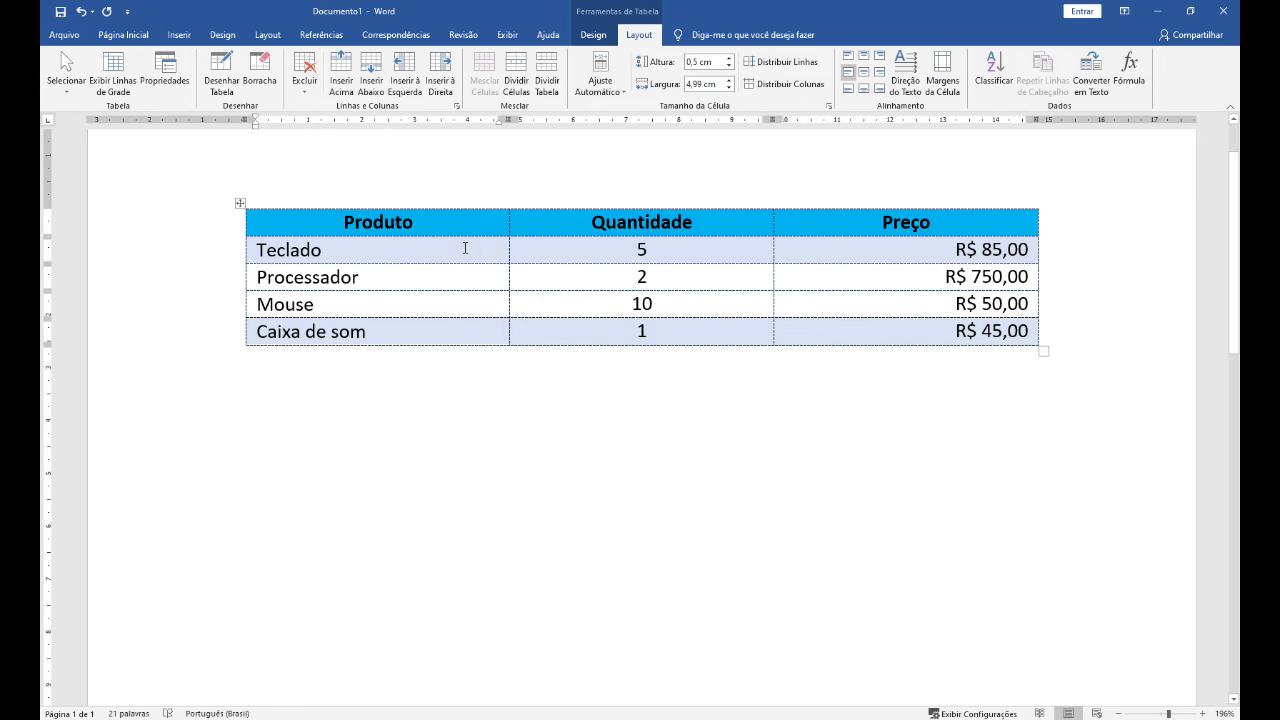
{"action": "left_click_drag", "start_coordinate": [335, 220], "coordinate": [1000, 222]}
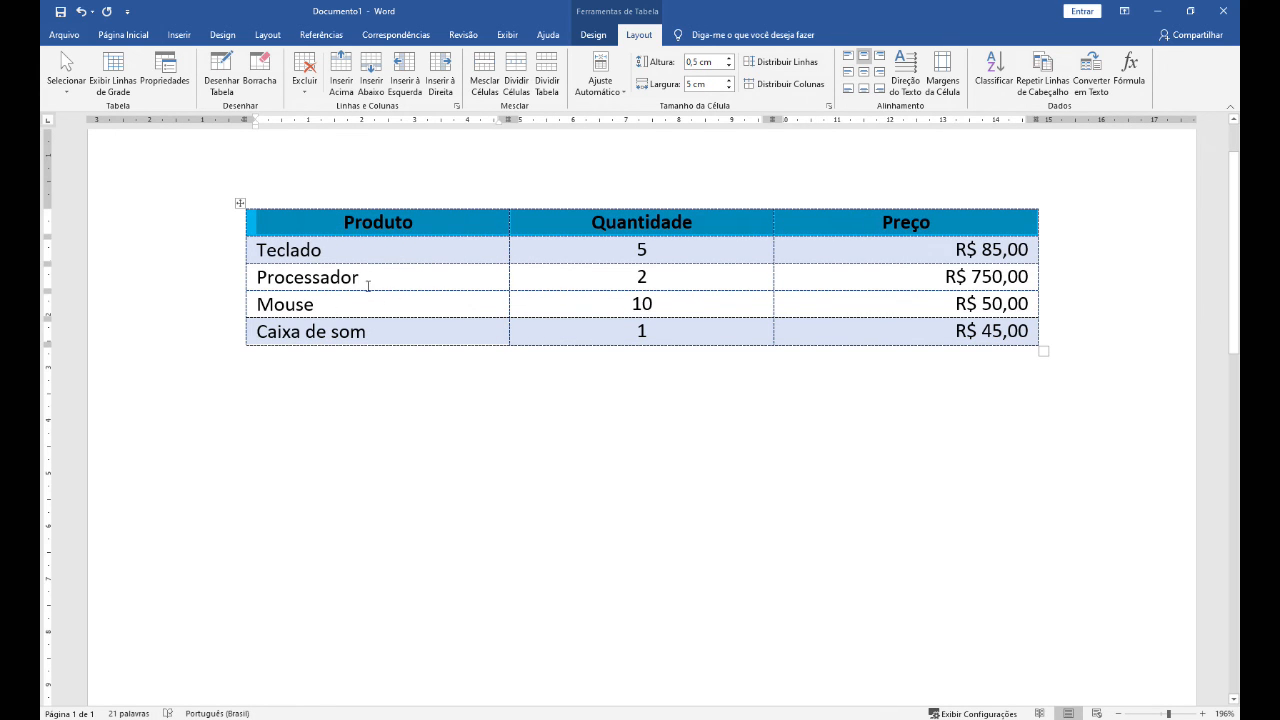
{"action": "left_click", "coordinate": [449, 224]}
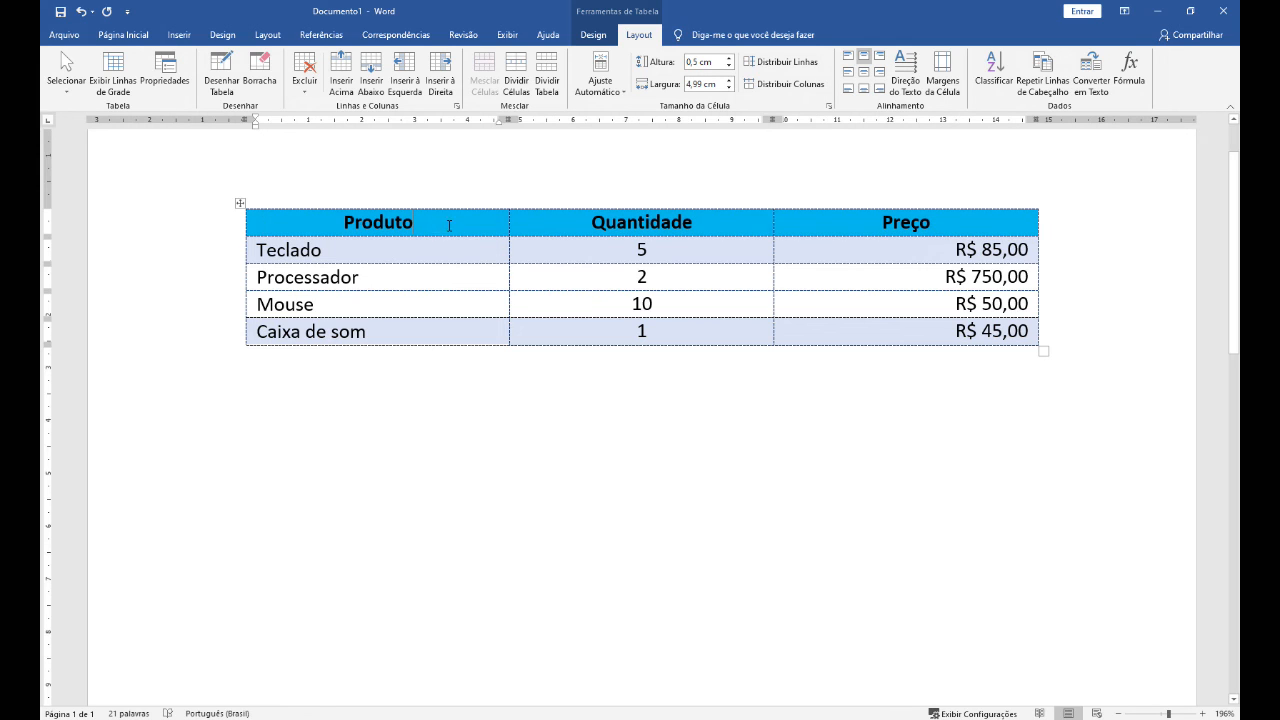